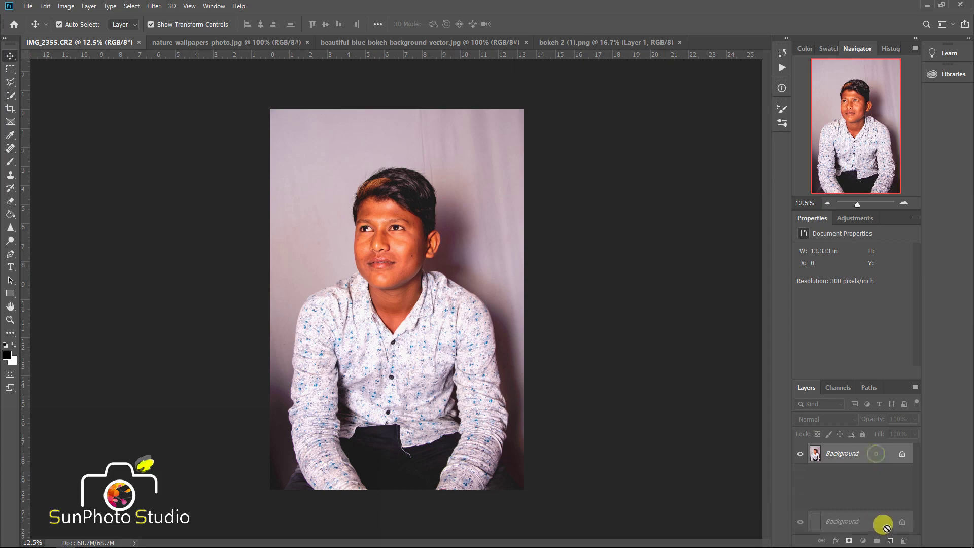
Duplicate the Background layer into a new Background copy layer
{"action": "left_click_drag", "start_coordinate": [862, 461], "coordinate": [890, 541]}
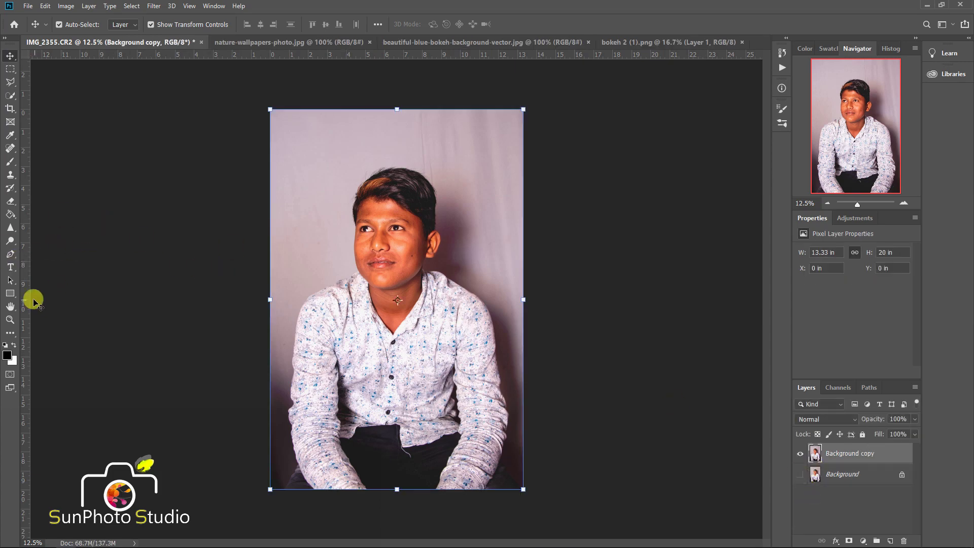
With the Pen tool zoomed in, start the path at the bottom of the sleeve
{"action": "left_click", "coordinate": [10, 254]}
{"action": "scroll", "coordinate": [391, 294], "scroll_direction": "up", "scroll_amount": 2}
{"action": "scroll", "coordinate": [228, 366], "scroll_direction": "up", "scroll_amount": 2}
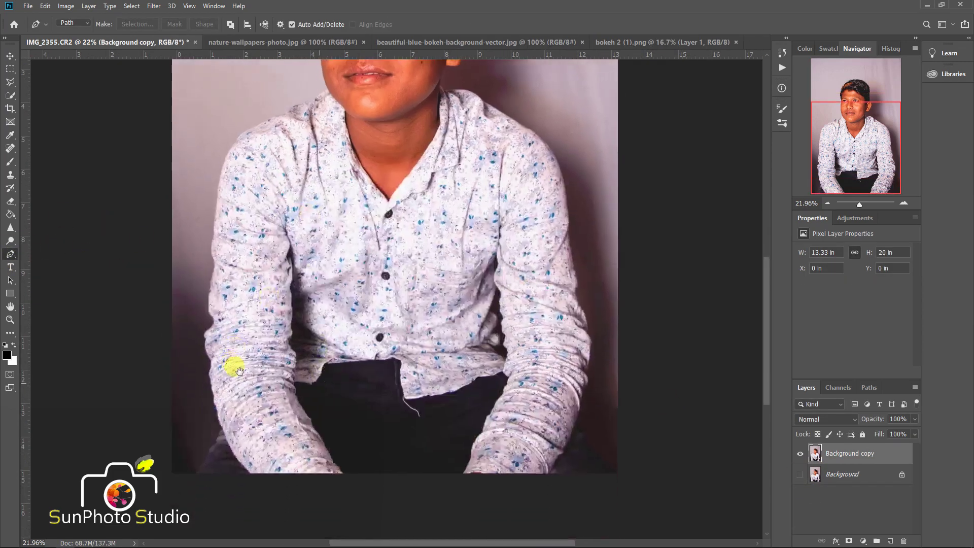
{"action": "scroll", "coordinate": [217, 420], "scroll_direction": "up", "scroll_amount": 2}
{"action": "scroll", "coordinate": [218, 420], "scroll_direction": "up", "scroll_amount": 2}
{"action": "left_click", "coordinate": [196, 378]}
{"action": "scroll", "coordinate": [230, 319], "scroll_direction": "up", "scroll_amount": 2}
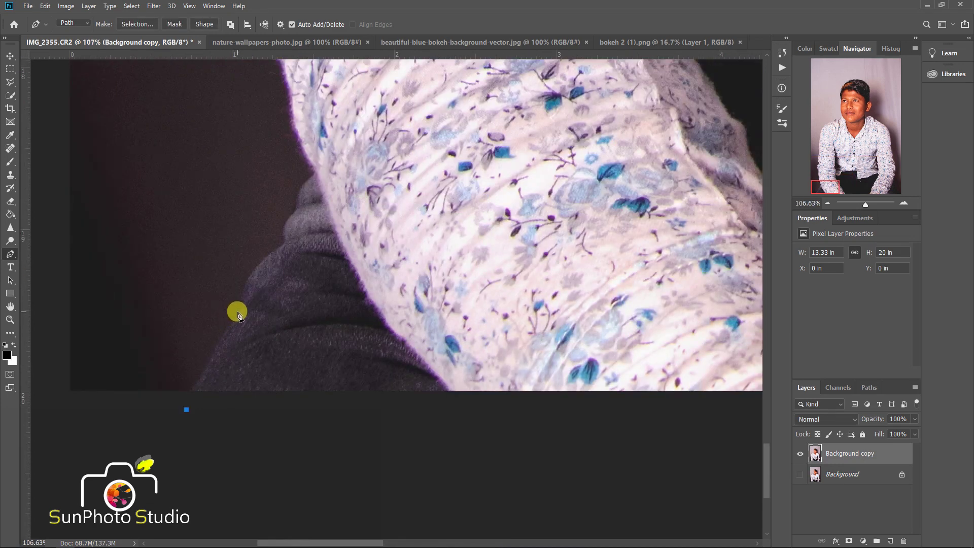
{"action": "left_click_drag", "start_coordinate": [237, 312], "coordinate": [243, 296]}
Trace the path up the sleeve edge with anchor points
{"action": "left_click", "coordinate": [318, 175]}
{"action": "left_click_drag", "start_coordinate": [306, 144], "coordinate": [288, 261]}
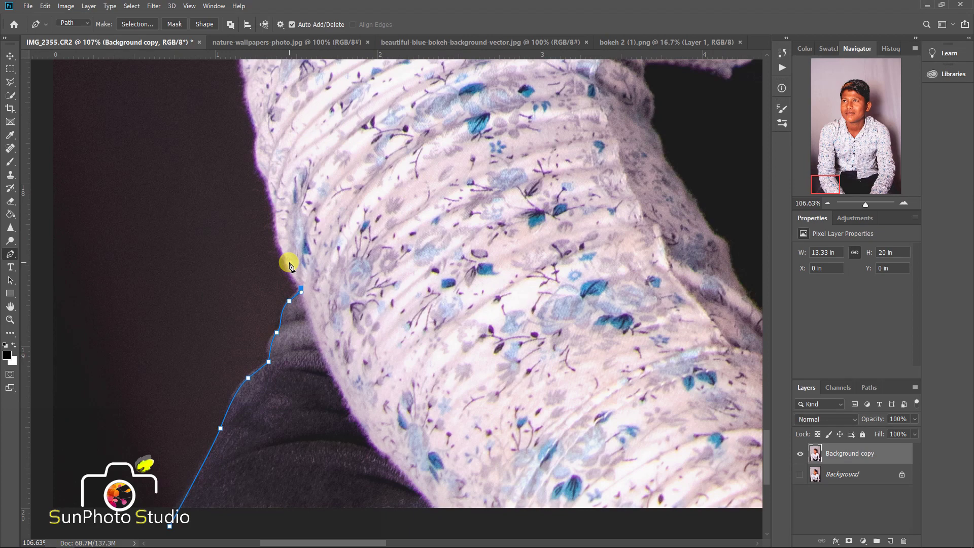
{"action": "left_click_drag", "start_coordinate": [287, 228], "coordinate": [282, 327]}
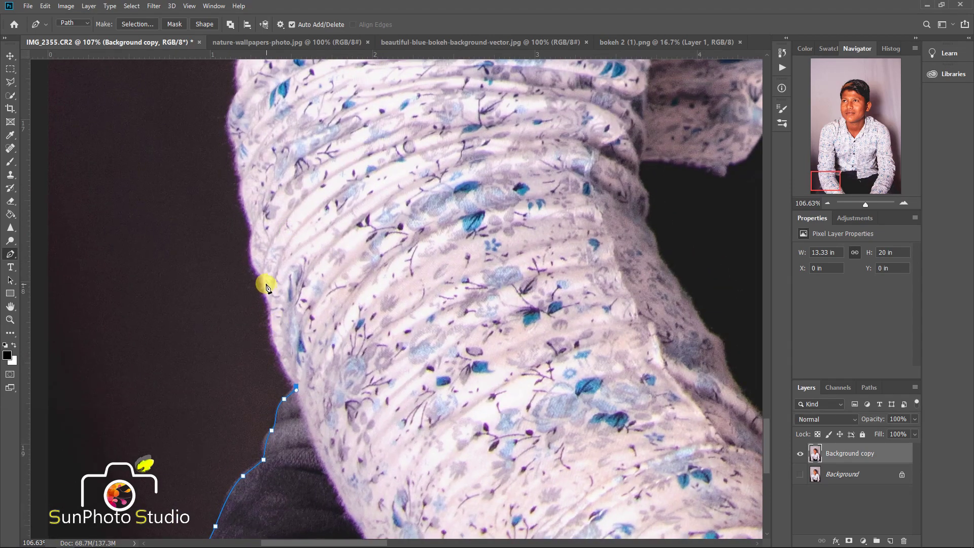
{"action": "left_click", "coordinate": [253, 224]}
{"action": "left_click_drag", "start_coordinate": [251, 198], "coordinate": [272, 310]}
{"action": "left_click", "coordinate": [255, 245]}
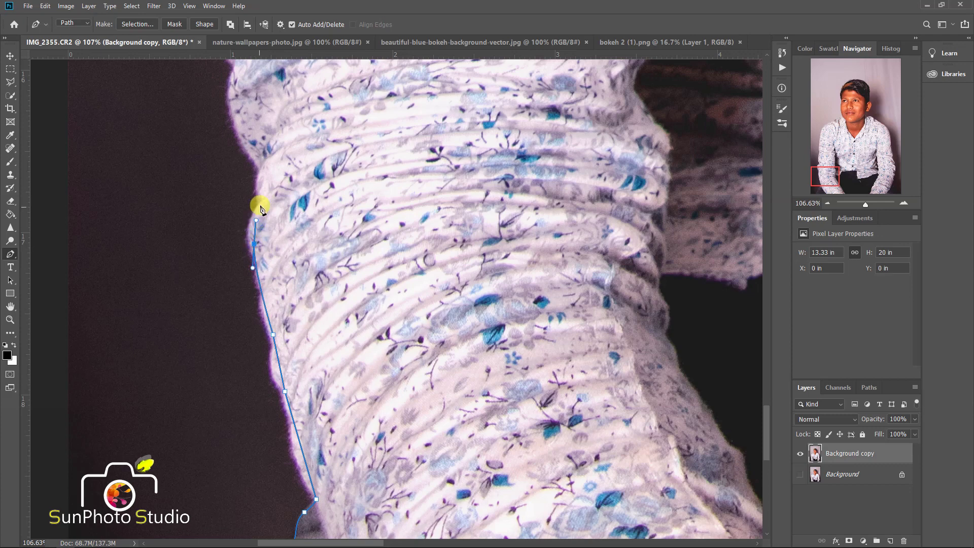
{"action": "left_click", "coordinate": [258, 206]}
{"action": "left_click_drag", "start_coordinate": [260, 169], "coordinate": [256, 217]}
{"action": "mouse_move", "coordinate": [256, 169]}
{"action": "left_mouse_down"}
{"action": "mouse_move", "coordinate": [273, 242]}
{"action": "mouse_move", "coordinate": [245, 206]}
{"action": "mouse_move", "coordinate": [241, 238]}
{"action": "left_mouse_up"}
{"action": "left_click", "coordinate": [248, 192]}
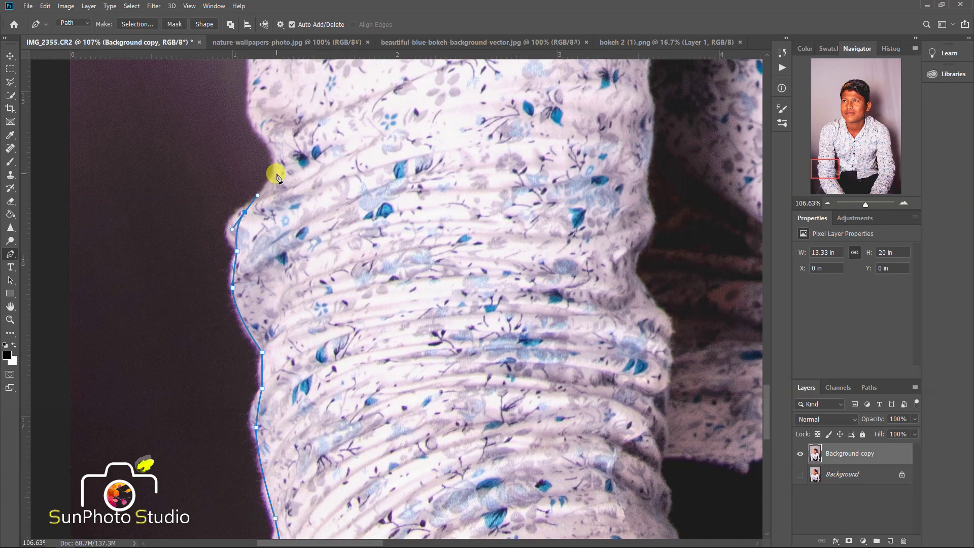
Continue the path up the arm's bulge and shirt edge to the shoulder
{"action": "left_click", "coordinate": [277, 154]}
{"action": "left_click_drag", "start_coordinate": [261, 123], "coordinate": [255, 273]}
{"action": "left_click_drag", "start_coordinate": [246, 180], "coordinate": [254, 135]}
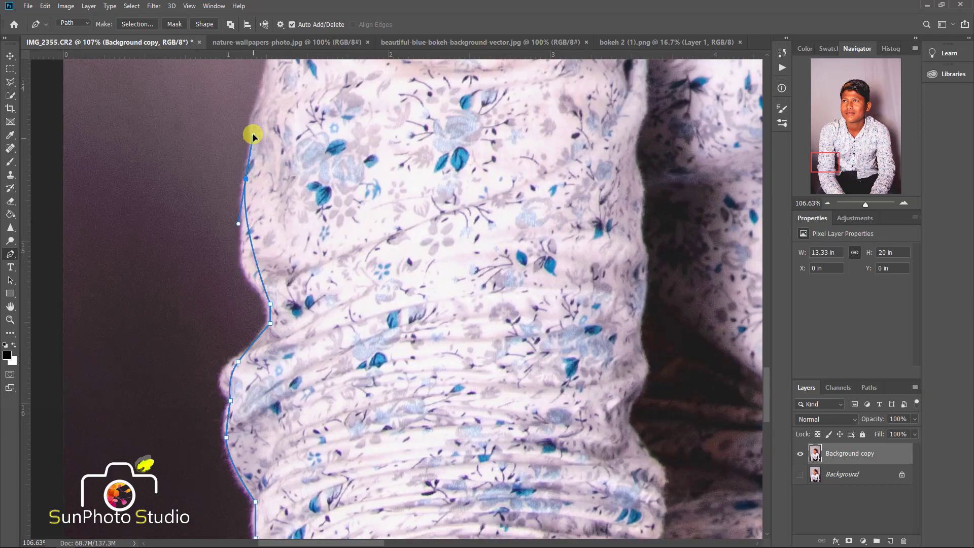
{"action": "left_click_drag", "start_coordinate": [272, 65], "coordinate": [244, 221]}
{"action": "left_click", "coordinate": [250, 186]}
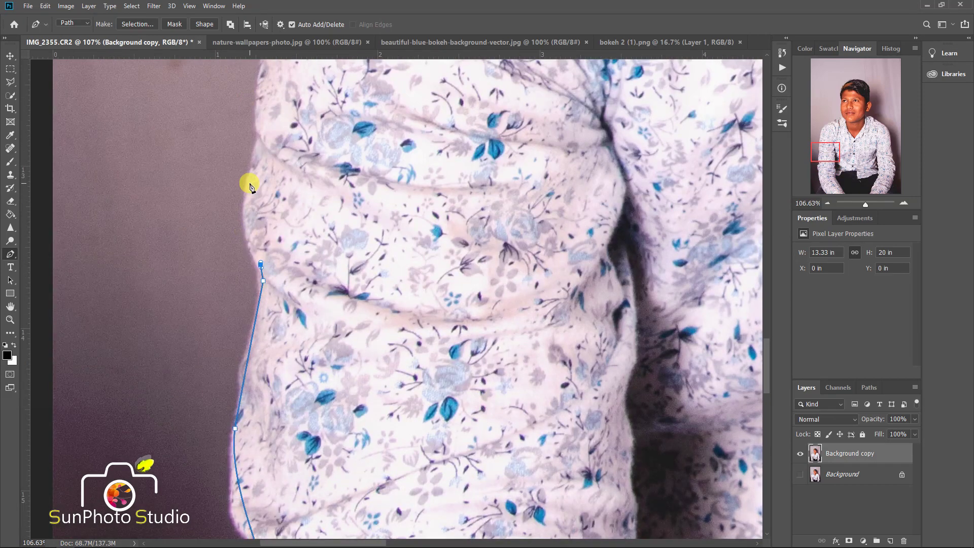
{"action": "left_click", "coordinate": [257, 131]}
{"action": "left_click_drag", "start_coordinate": [258, 102], "coordinate": [264, 250]}
{"action": "left_click", "coordinate": [269, 139]}
{"action": "left_click_drag", "start_coordinate": [269, 100], "coordinate": [267, 261]}
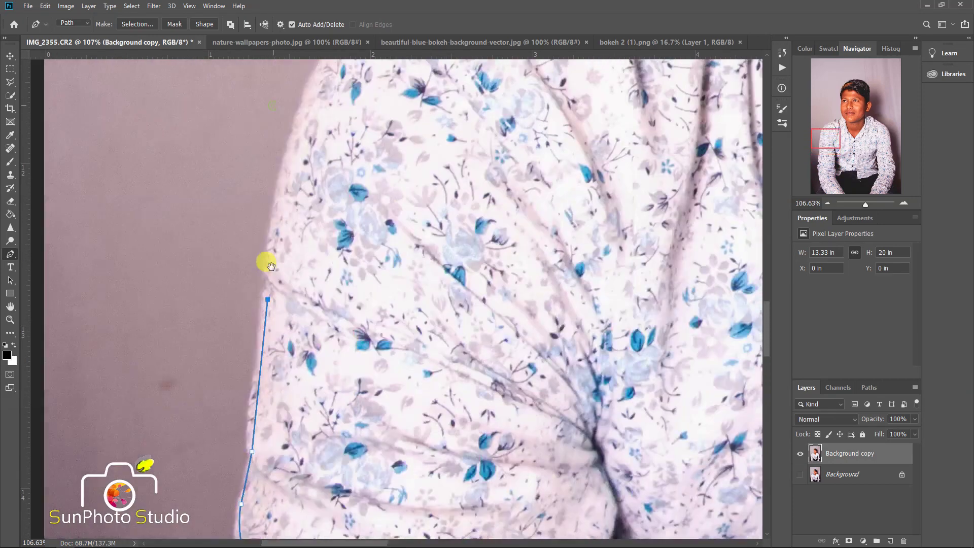
{"action": "mouse_move", "coordinate": [298, 123]}
{"action": "left_mouse_down"}
{"action": "mouse_move", "coordinate": [305, 97]}
{"action": "mouse_move", "coordinate": [292, 283]}
{"action": "left_mouse_up"}
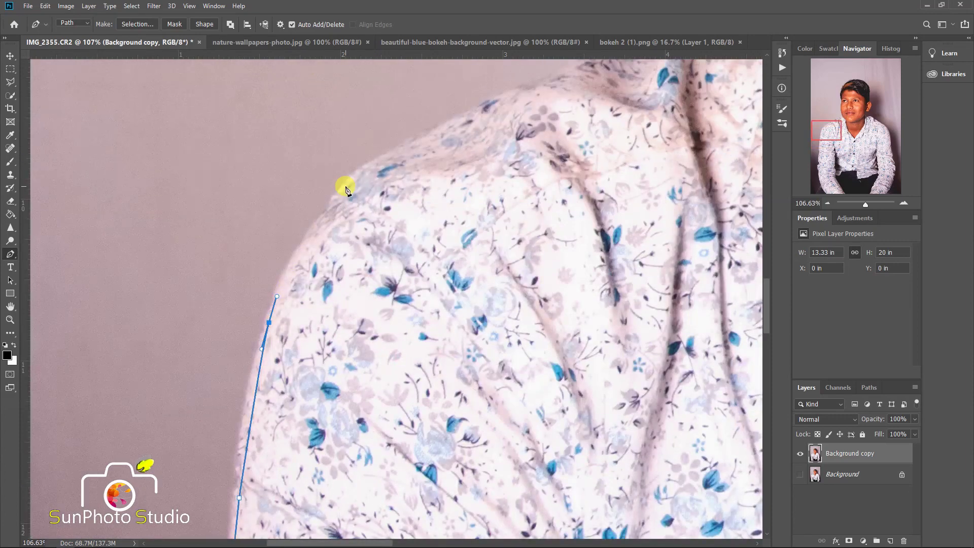
{"action": "left_click_drag", "start_coordinate": [345, 186], "coordinate": [363, 167]}
Trace across the top of the shoulder to the neck and along the jaw
{"action": "left_click", "coordinate": [493, 107]}
{"action": "scroll", "coordinate": [381, 196], "scroll_direction": "up", "scroll_amount": 3}
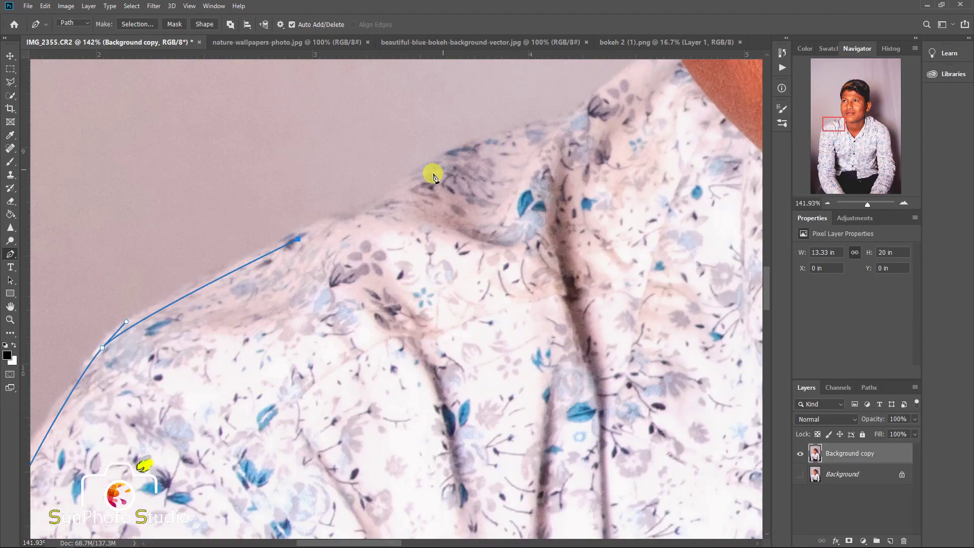
{"action": "left_click_drag", "start_coordinate": [485, 140], "coordinate": [507, 134]}
{"action": "left_click", "coordinate": [571, 119]}
{"action": "left_click_drag", "start_coordinate": [602, 104], "coordinate": [570, 157]}
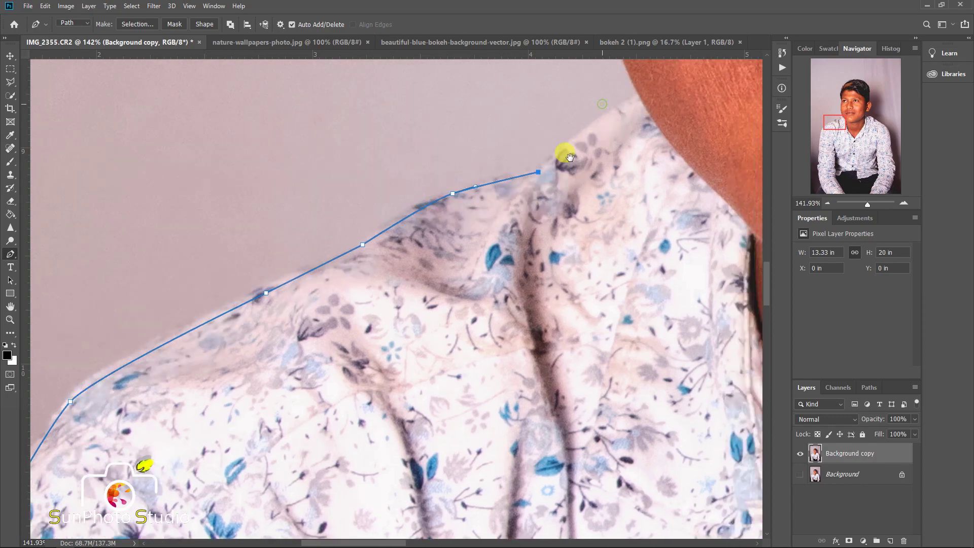
{"action": "left_click", "coordinate": [640, 99]}
{"action": "scroll", "coordinate": [641, 102], "scroll_direction": "up", "scroll_amount": 6}
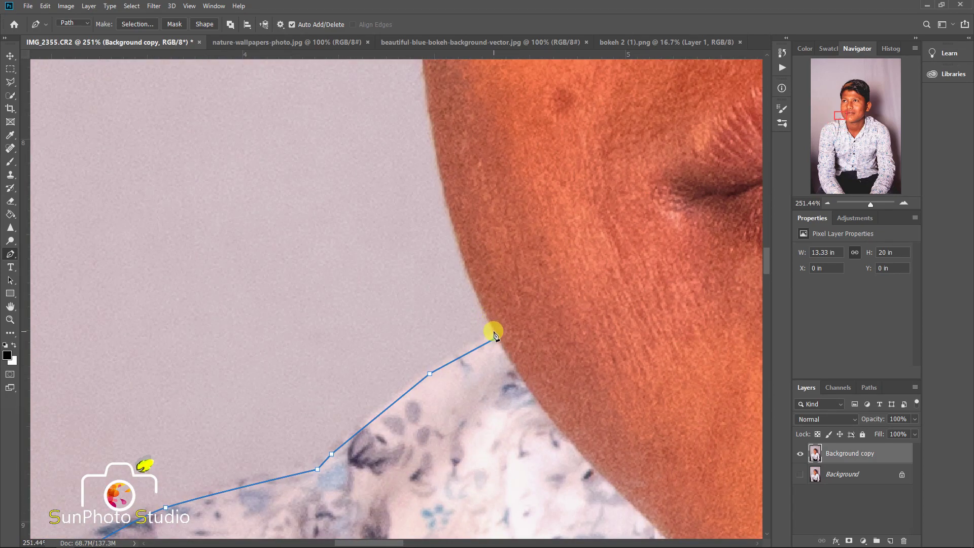
{"action": "mouse_move", "coordinate": [434, 138]}
{"action": "left_mouse_down"}
{"action": "mouse_move", "coordinate": [431, 100]}
{"action": "mouse_move", "coordinate": [400, 245]}
{"action": "left_mouse_up"}
{"action": "scroll", "coordinate": [421, 152], "scroll_direction": "up", "scroll_amount": 5}
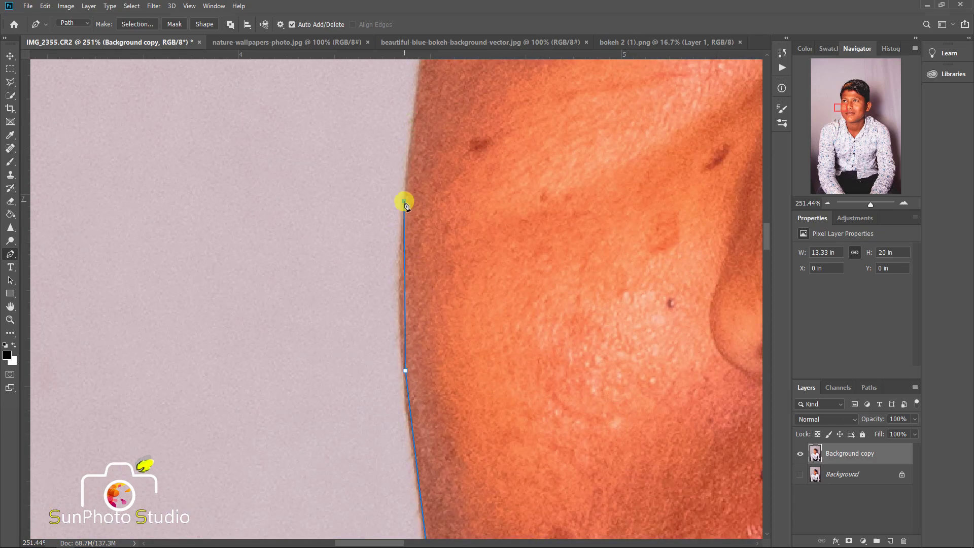
Curve the path up the cheek and side of the face to the hairline
{"action": "left_click_drag", "start_coordinate": [404, 202], "coordinate": [411, 164]}
{"action": "scroll", "coordinate": [419, 113], "scroll_direction": "up", "scroll_amount": 4}
{"action": "left_click_drag", "start_coordinate": [406, 201], "coordinate": [412, 163]}
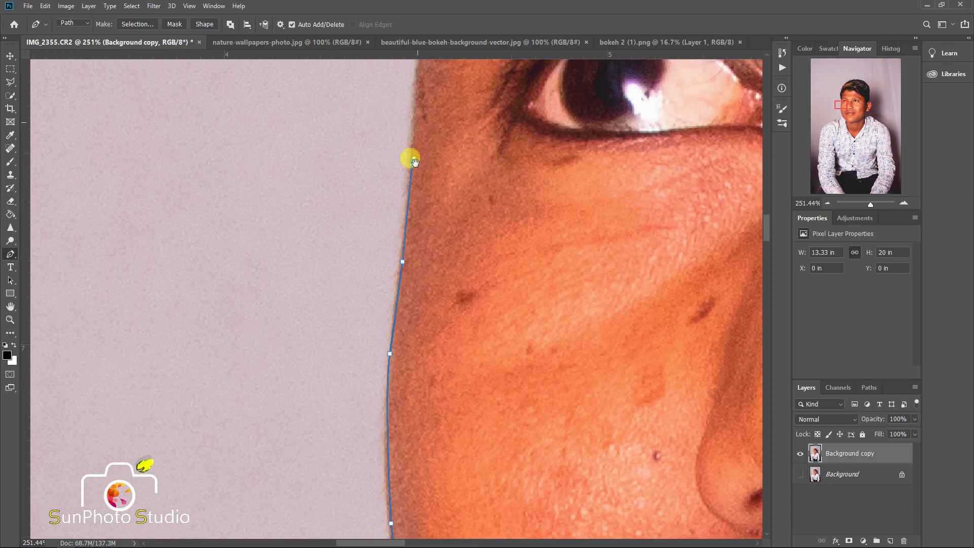
{"action": "scroll", "coordinate": [413, 174], "scroll_direction": "up", "scroll_amount": 1}
{"action": "scroll", "coordinate": [412, 137], "scroll_direction": "down", "scroll_amount": 3}
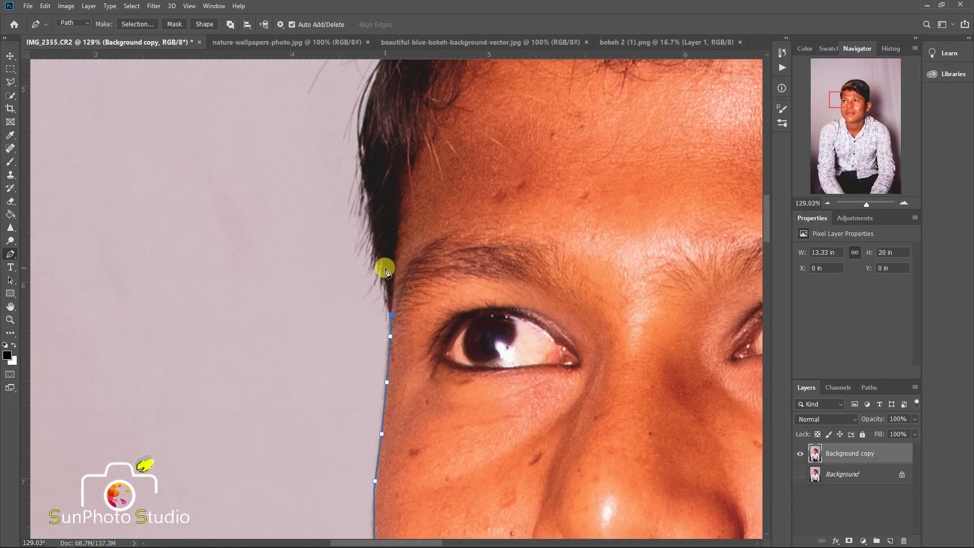
{"action": "scroll", "coordinate": [383, 268], "scroll_direction": "down", "scroll_amount": 3}
{"action": "scroll", "coordinate": [383, 235], "scroll_direction": "up", "scroll_amount": 1}
{"action": "left_click", "coordinate": [382, 211]}
{"action": "left_click", "coordinate": [392, 182]}
{"action": "left_click", "coordinate": [402, 155]}
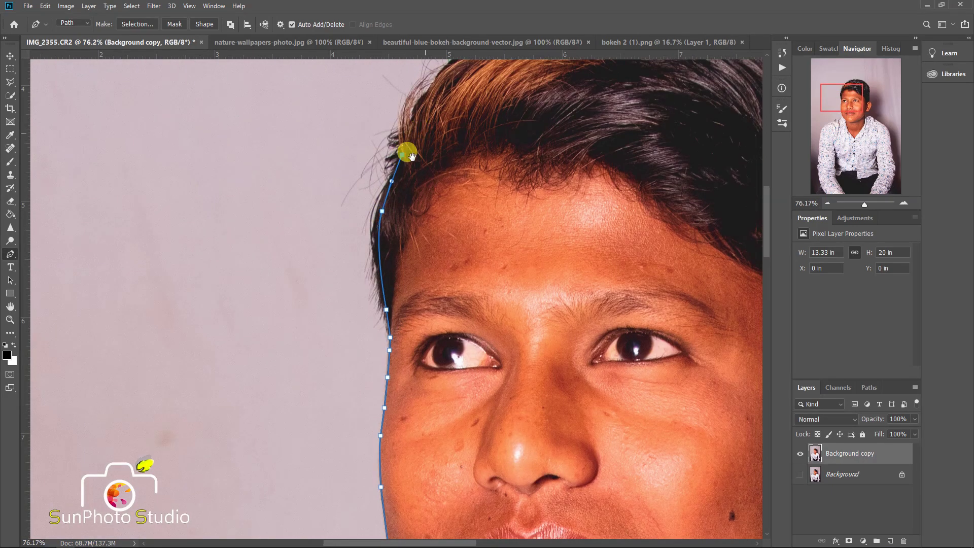
Curve the path over the top of the hair and down its far side
{"action": "scroll", "coordinate": [350, 167], "scroll_direction": "up", "scroll_amount": 2}
{"action": "scroll", "coordinate": [350, 166], "scroll_direction": "right", "scroll_amount": 2}
{"action": "scroll", "coordinate": [390, 140], "scroll_direction": "up", "scroll_amount": 1}
{"action": "scroll", "coordinate": [390, 141], "scroll_direction": "right", "scroll_amount": 2}
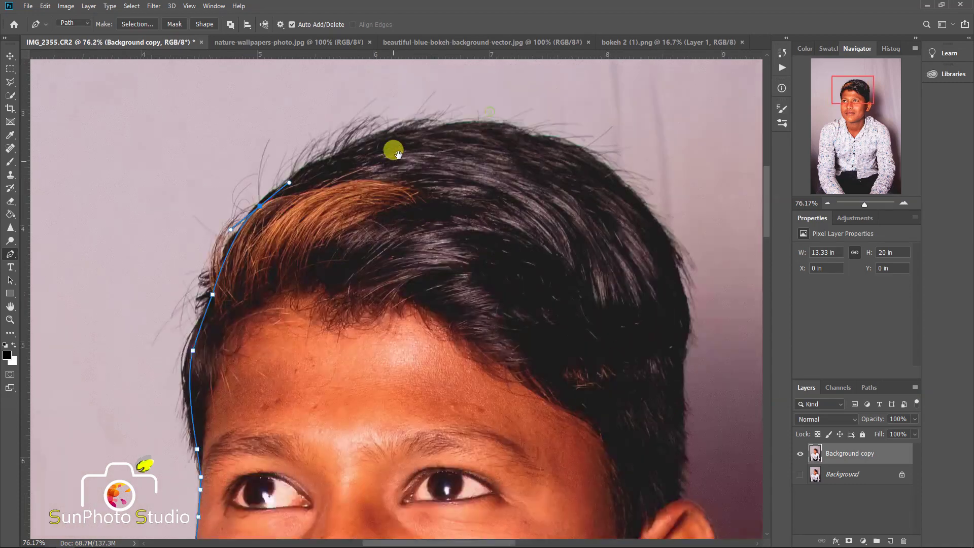
{"action": "left_click_drag", "start_coordinate": [426, 127], "coordinate": [473, 126]}
{"action": "scroll", "coordinate": [573, 150], "scroll_direction": "down", "scroll_amount": 1}
{"action": "scroll", "coordinate": [573, 151], "scroll_direction": "right", "scroll_amount": 1}
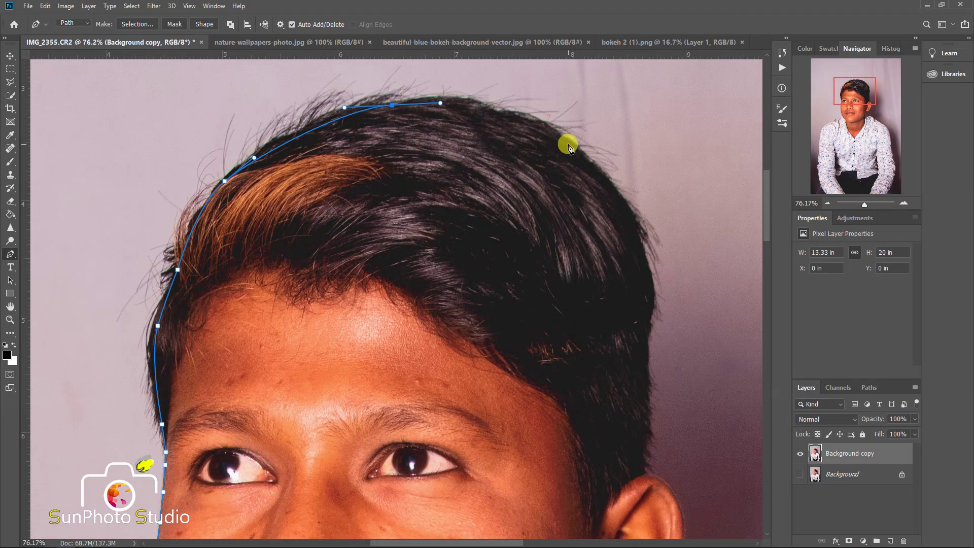
{"action": "left_click_drag", "start_coordinate": [568, 147], "coordinate": [599, 174]}
{"action": "scroll", "coordinate": [589, 188], "scroll_direction": "down", "scroll_amount": 1}
{"action": "scroll", "coordinate": [589, 188], "scroll_direction": "right", "scroll_amount": 1}
Bend the path down around the outer ear and earlobe
{"action": "left_click_drag", "start_coordinate": [624, 269], "coordinate": [621, 337]}
{"action": "scroll", "coordinate": [623, 435], "scroll_direction": "up", "scroll_amount": 2}
{"action": "scroll", "coordinate": [509, 163], "scroll_direction": "up", "scroll_amount": 2}
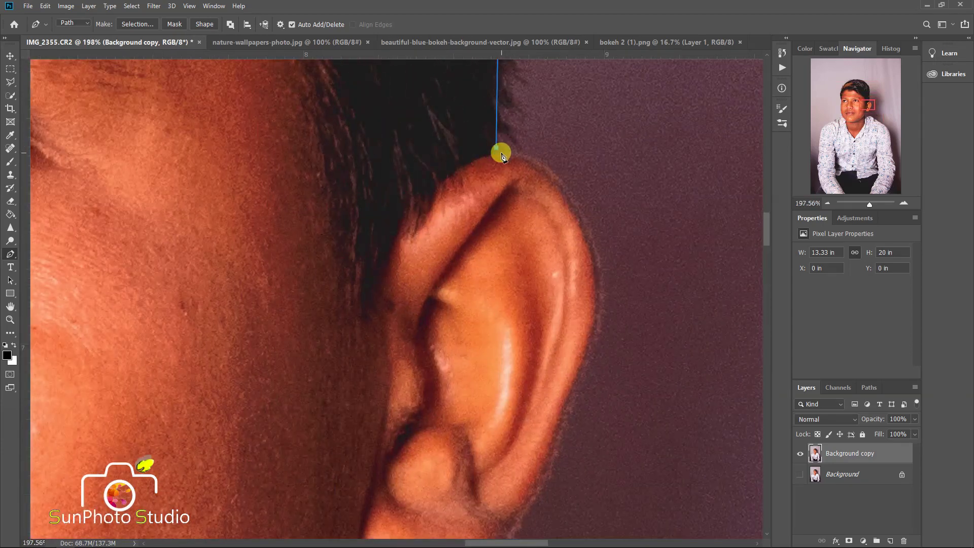
{"action": "scroll", "coordinate": [590, 246], "scroll_direction": "down", "scroll_amount": 3}
{"action": "scroll", "coordinate": [552, 208], "scroll_direction": "right", "scroll_amount": 1}
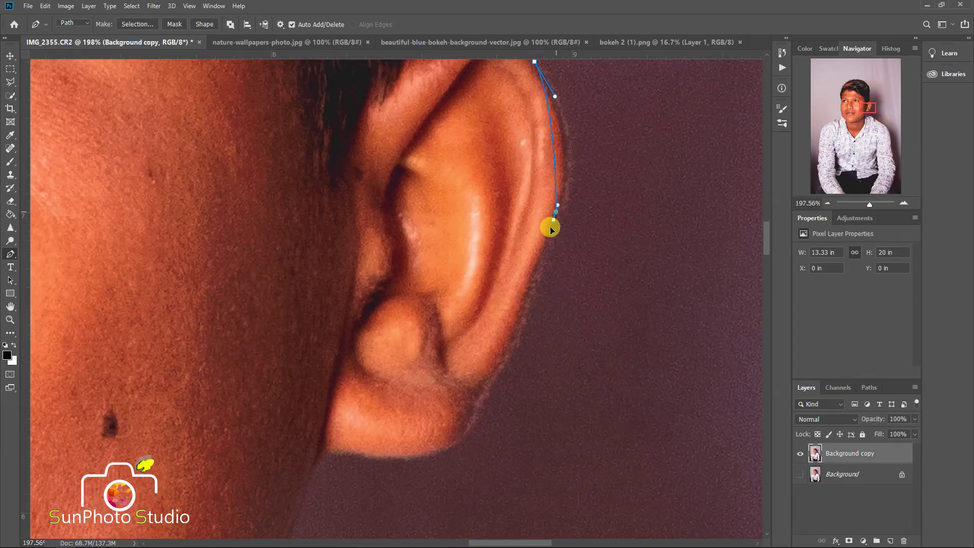
{"action": "left_click_drag", "start_coordinate": [550, 226], "coordinate": [529, 295]}
{"action": "scroll", "coordinate": [501, 225], "scroll_direction": "up", "scroll_amount": 1}
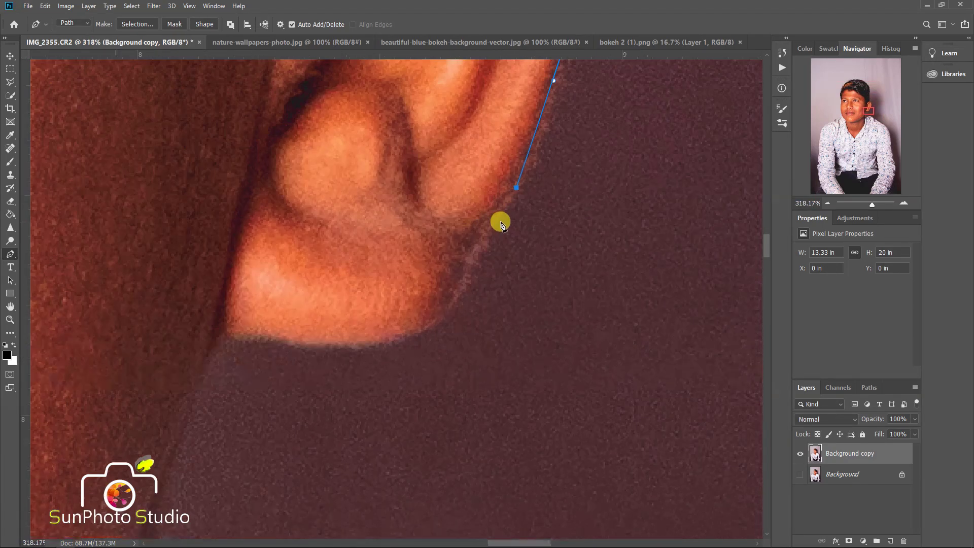
{"action": "left_click_drag", "start_coordinate": [461, 287], "coordinate": [458, 295]}
{"action": "scroll", "coordinate": [435, 299], "scroll_direction": "down", "scroll_amount": 2}
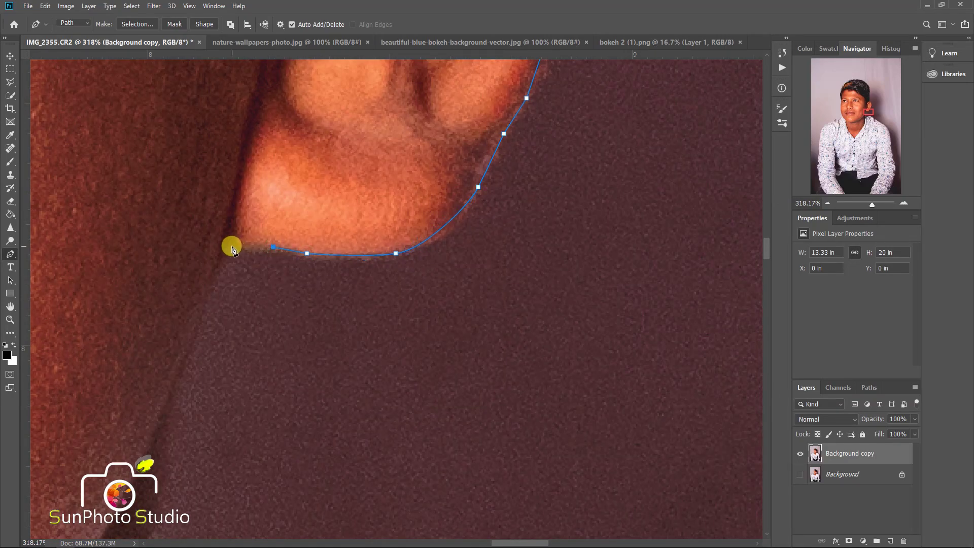
Trace down the neck, along the collar and across the shoulder top
{"action": "left_click_drag", "start_coordinate": [231, 249], "coordinate": [338, 199]}
{"action": "left_click_drag", "start_coordinate": [323, 262], "coordinate": [348, 189]}
{"action": "left_click", "coordinate": [313, 271]}
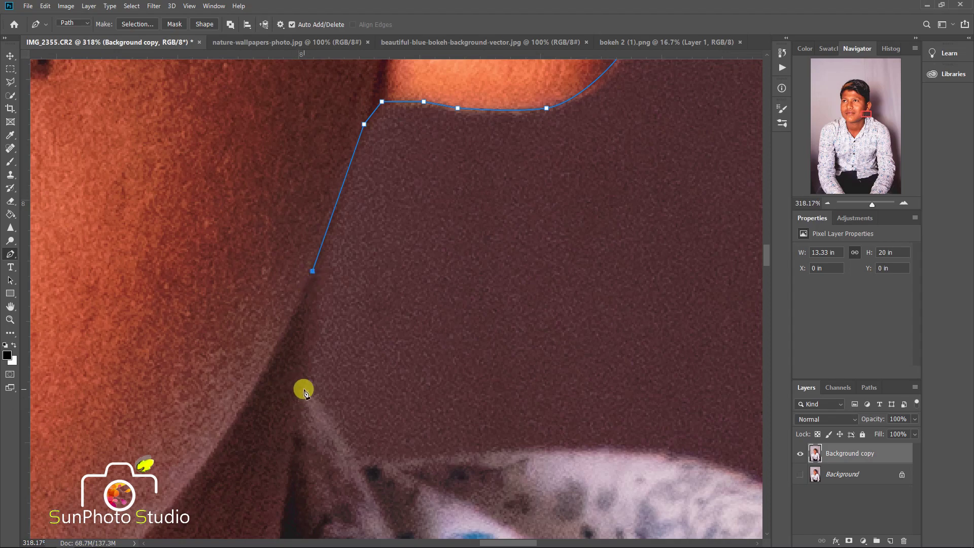
{"action": "left_click", "coordinate": [351, 463]}
{"action": "left_click_drag", "start_coordinate": [351, 462], "coordinate": [289, 263]}
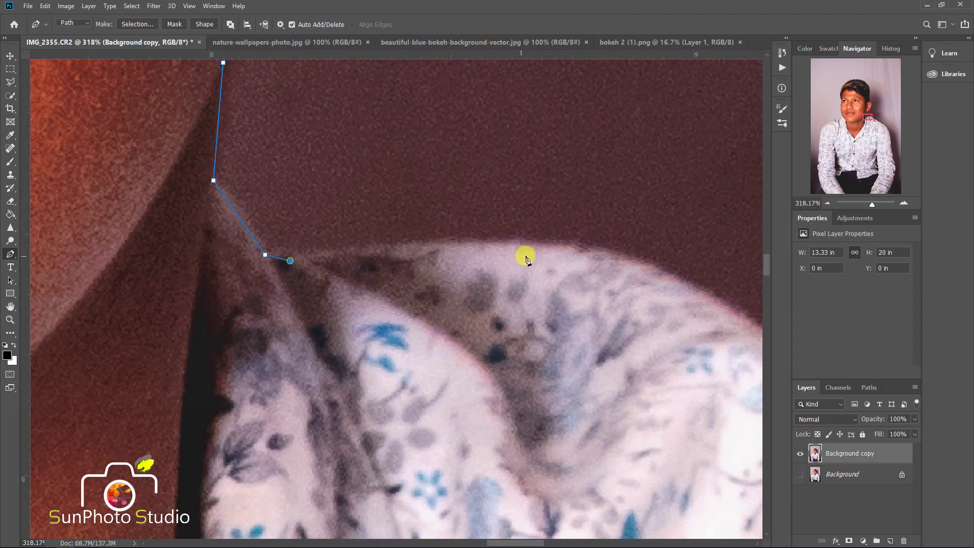
{"action": "left_click", "coordinate": [537, 244]}
{"action": "left_click", "coordinate": [591, 250]}
{"action": "scroll", "coordinate": [646, 267], "scroll_direction": "down", "scroll_amount": 3}
{"action": "mouse_move", "coordinate": [645, 267]}
{"action": "left_mouse_down"}
{"action": "mouse_move", "coordinate": [526, 185]}
{"action": "mouse_move", "coordinate": [556, 206]}
{"action": "left_mouse_up"}
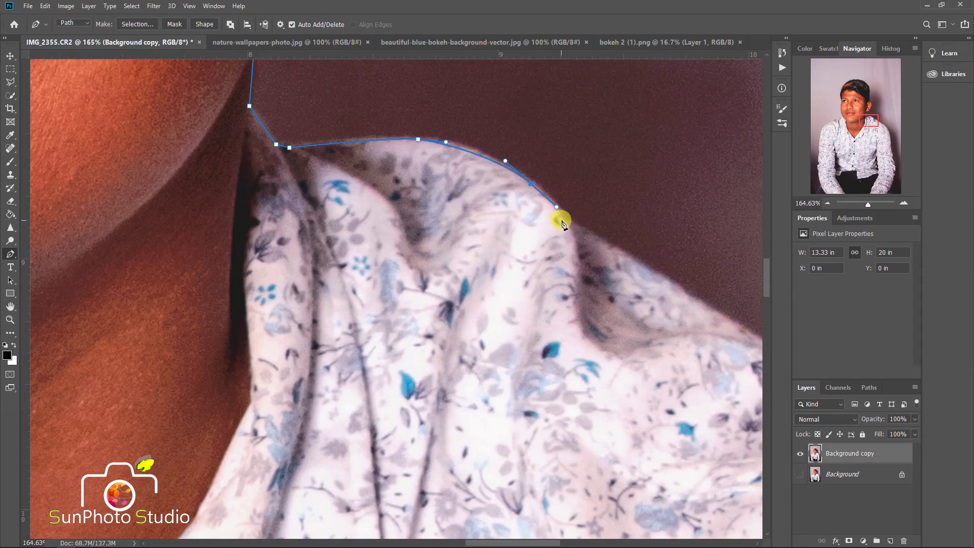
{"action": "scroll", "coordinate": [562, 223], "scroll_direction": "down", "scroll_amount": 2}
{"action": "scroll", "coordinate": [625, 224], "scroll_direction": "down", "scroll_amount": 2}
Add points down the shoulder and sleeve edge, undoing a misplaced point
{"action": "scroll", "coordinate": [677, 253], "scroll_direction": "up", "scroll_amount": 1}
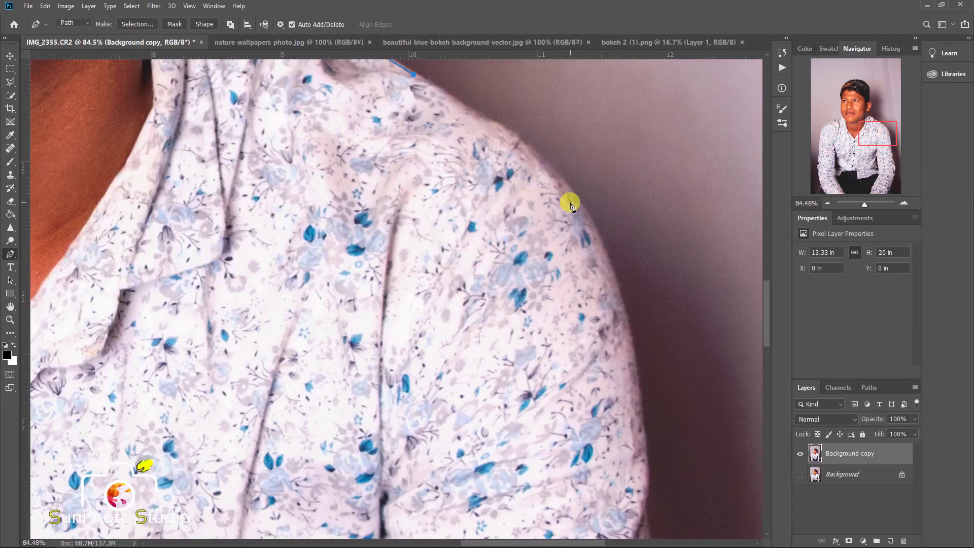
{"action": "left_click", "coordinate": [571, 204]}
{"action": "left_click", "coordinate": [608, 266]}
{"action": "left_click_drag", "start_coordinate": [609, 266], "coordinate": [533, 130]}
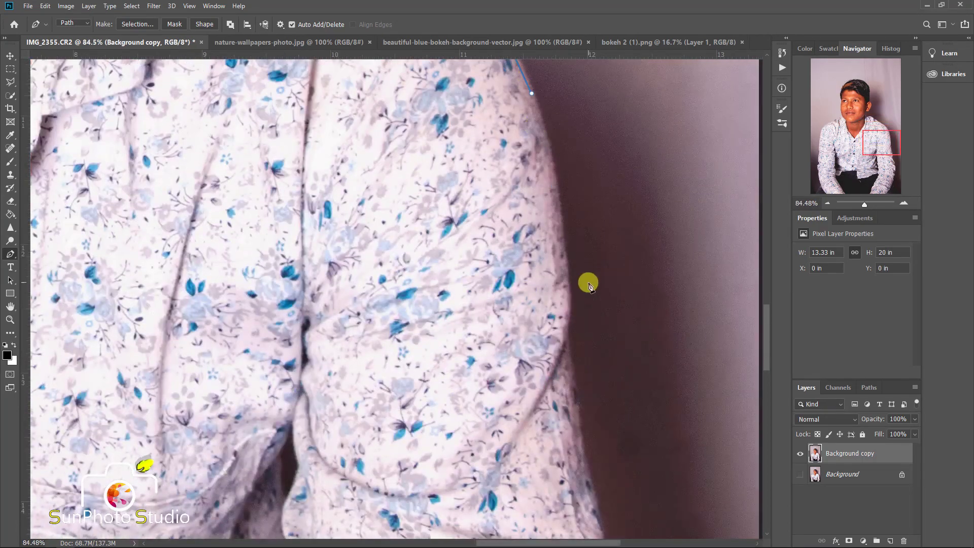
{"action": "left_click_drag", "start_coordinate": [568, 290], "coordinate": [567, 348]}
{"action": "left_click_drag", "start_coordinate": [573, 391], "coordinate": [592, 455]}
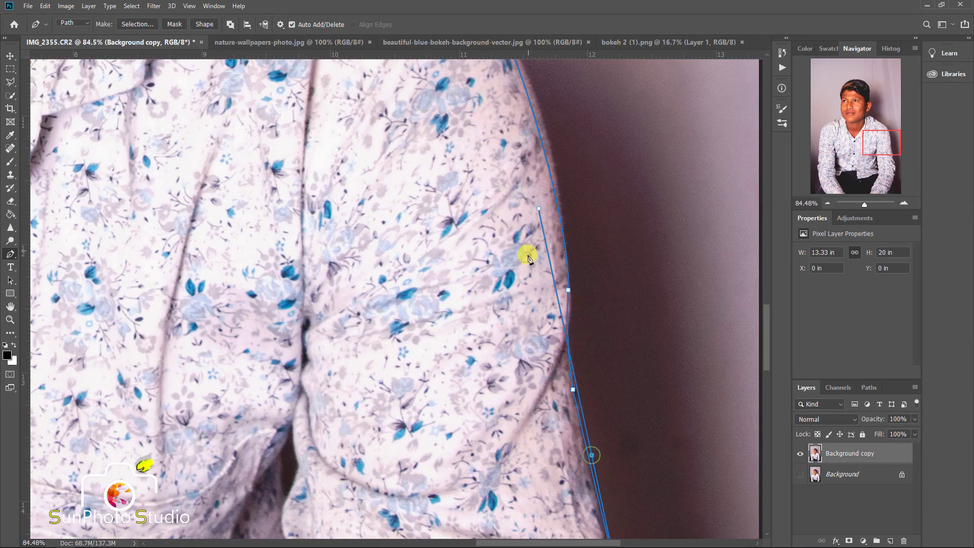
{"action": "key", "text": "ctrl+z"}
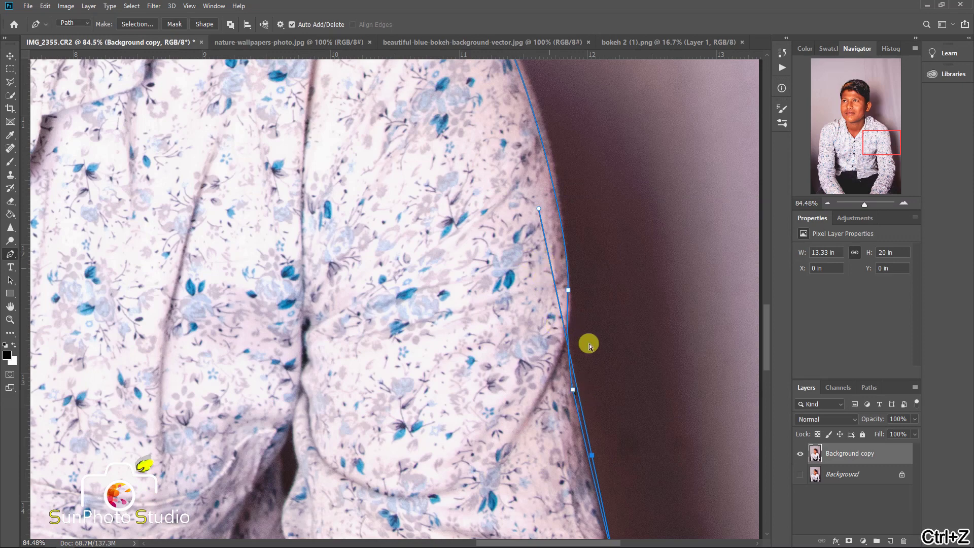
{"action": "scroll", "coordinate": [583, 337], "scroll_direction": "down", "scroll_amount": 2}
{"action": "left_click_drag", "start_coordinate": [574, 333], "coordinate": [547, 303]}
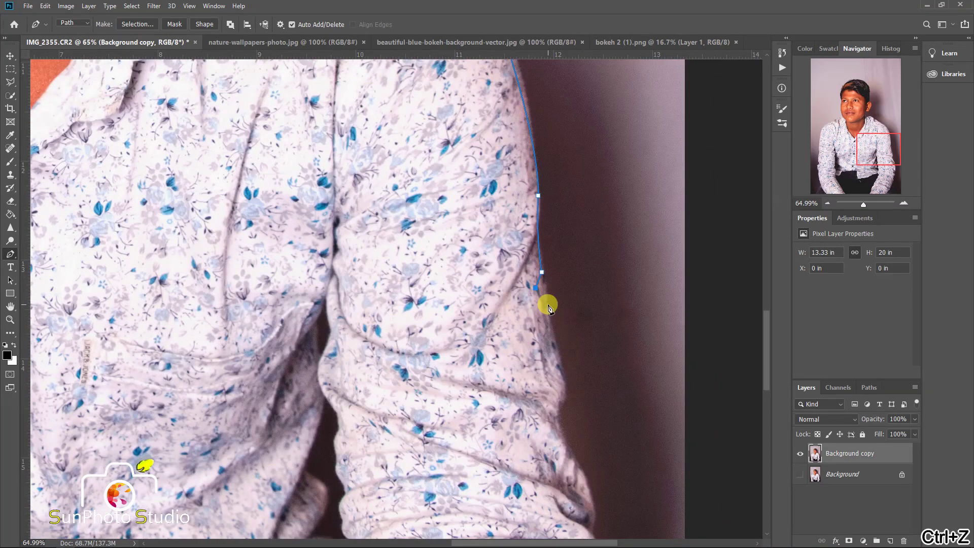
{"action": "scroll", "coordinate": [549, 308], "scroll_direction": "up", "scroll_amount": 1}
{"action": "scroll", "coordinate": [543, 299], "scroll_direction": "up", "scroll_amount": 1}
Trace the lower sleeve and curve the path around the cuff
{"action": "left_click_drag", "start_coordinate": [523, 326], "coordinate": [522, 306]}
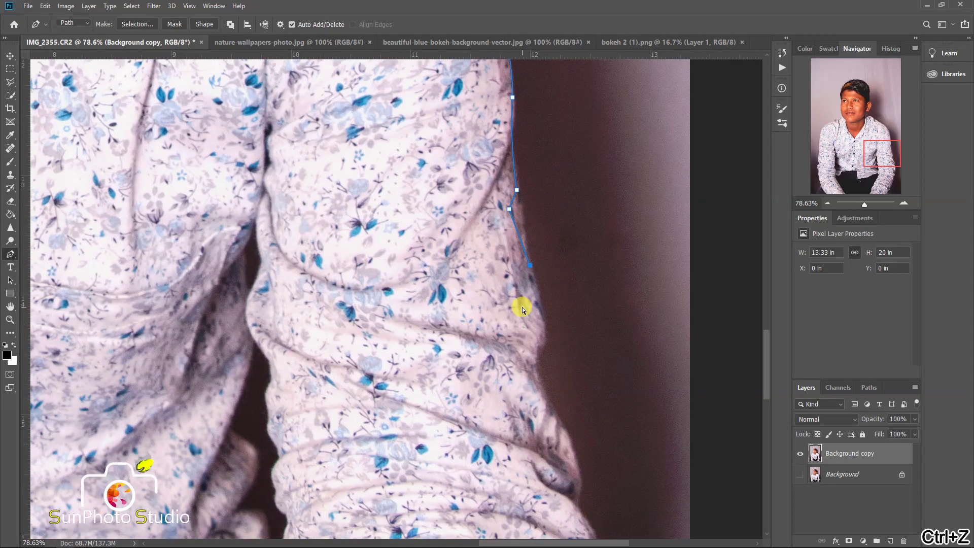
{"action": "key", "text": "ctrl+z"}
{"action": "left_click", "coordinate": [535, 288]}
{"action": "left_click", "coordinate": [534, 369]}
{"action": "scroll", "coordinate": [527, 325], "scroll_direction": "down", "scroll_amount": 3}
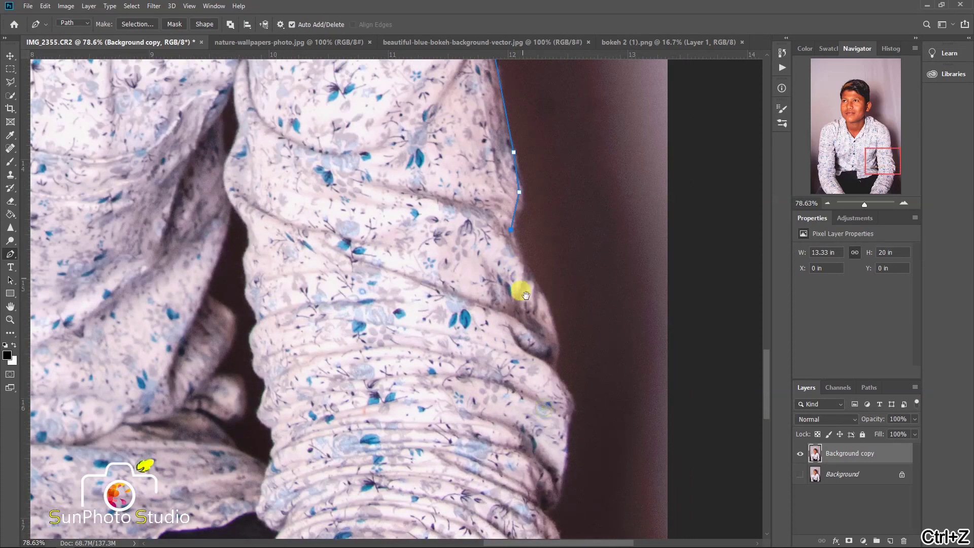
{"action": "left_click", "coordinate": [555, 376]}
{"action": "scroll", "coordinate": [555, 375], "scroll_direction": "down", "scroll_amount": 3}
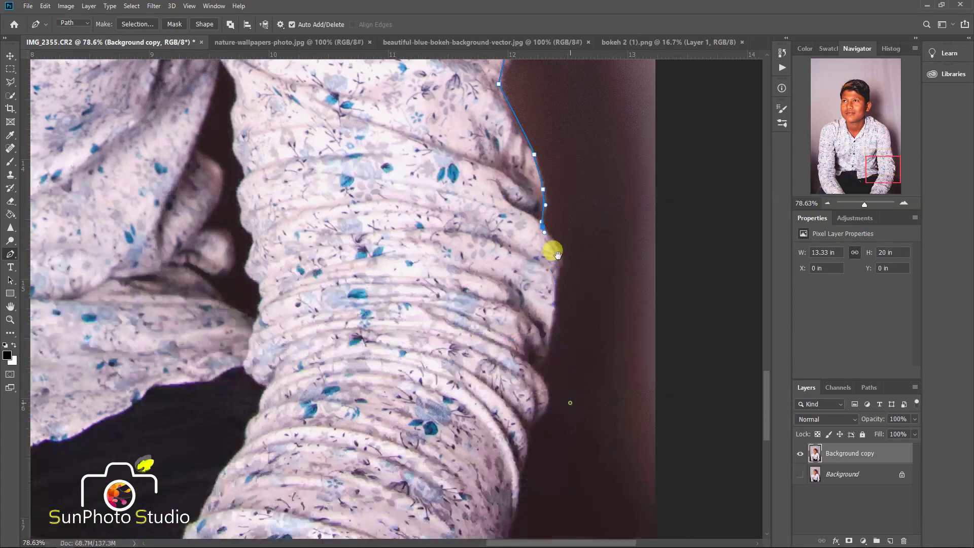
{"action": "left_click_drag", "start_coordinate": [552, 306], "coordinate": [549, 349]}
{"action": "scroll", "coordinate": [540, 404], "scroll_direction": "down", "scroll_amount": 3}
{"action": "left_click_drag", "start_coordinate": [526, 268], "coordinate": [517, 314]}
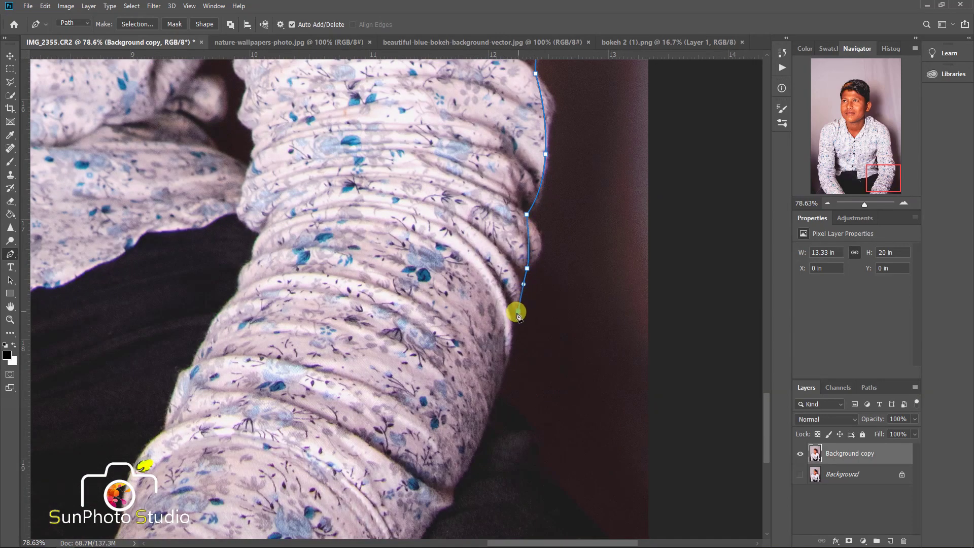
{"action": "scroll", "coordinate": [499, 387], "scroll_direction": "down", "scroll_amount": 3}
Run the path along the arm, below the photo's bottom, and close it at the start
{"action": "left_click", "coordinate": [507, 276]}
{"action": "left_click", "coordinate": [604, 376]}
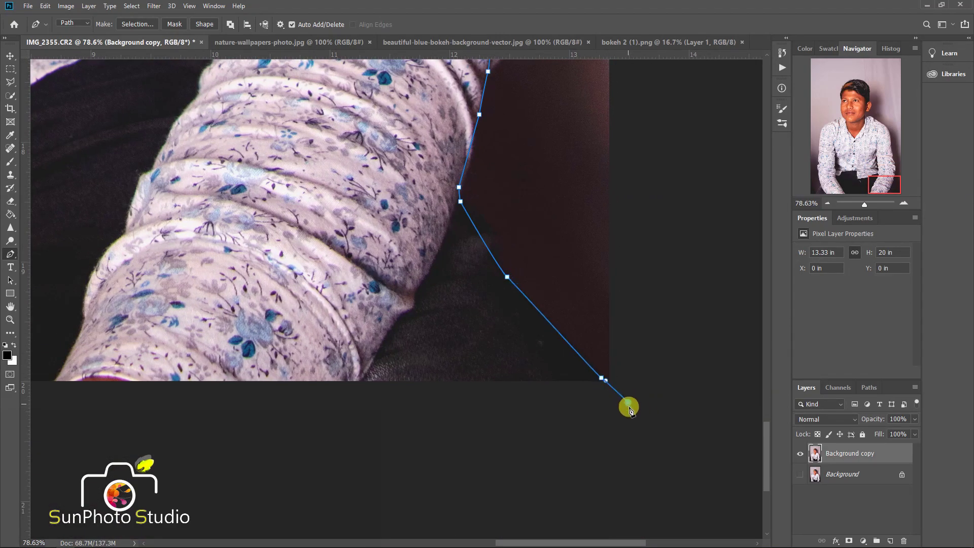
{"action": "scroll", "coordinate": [369, 293], "scroll_direction": "down", "scroll_amount": 3}
{"action": "left_click", "coordinate": [477, 292]}
{"action": "left_click_drag", "start_coordinate": [257, 346], "coordinate": [275, 349]}
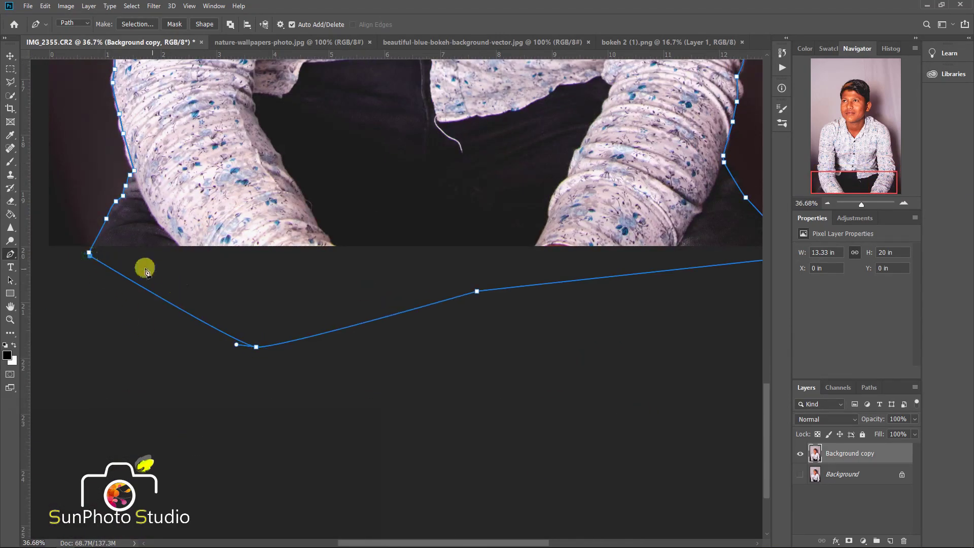
{"action": "left_click", "coordinate": [90, 256]}
{"action": "scroll", "coordinate": [397, 152], "scroll_direction": "down", "scroll_amount": 2}
{"action": "scroll", "coordinate": [358, 238], "scroll_direction": "down", "scroll_amount": 2}
{"action": "scroll", "coordinate": [408, 163], "scroll_direction": "up", "scroll_amount": 5}
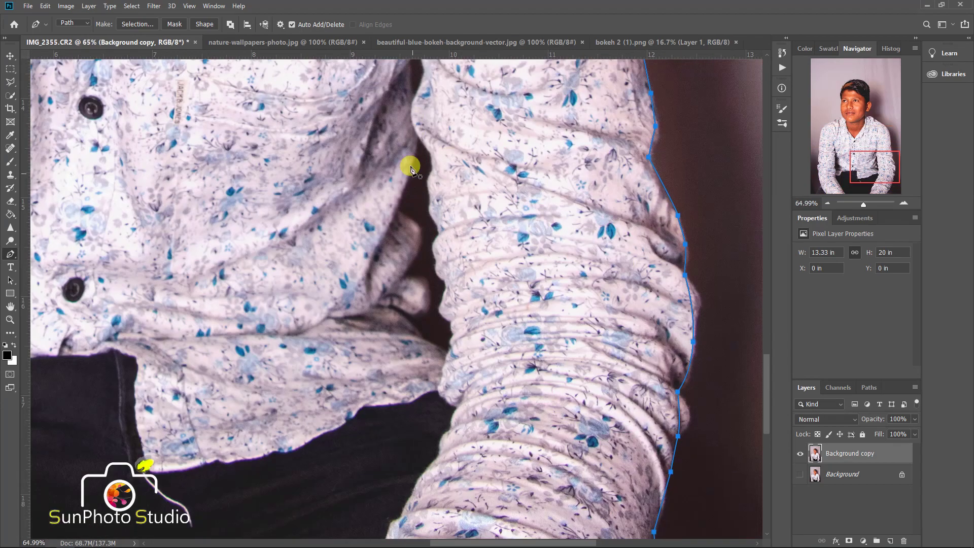
{"action": "scroll", "coordinate": [423, 127], "scroll_direction": "up", "scroll_amount": 1}
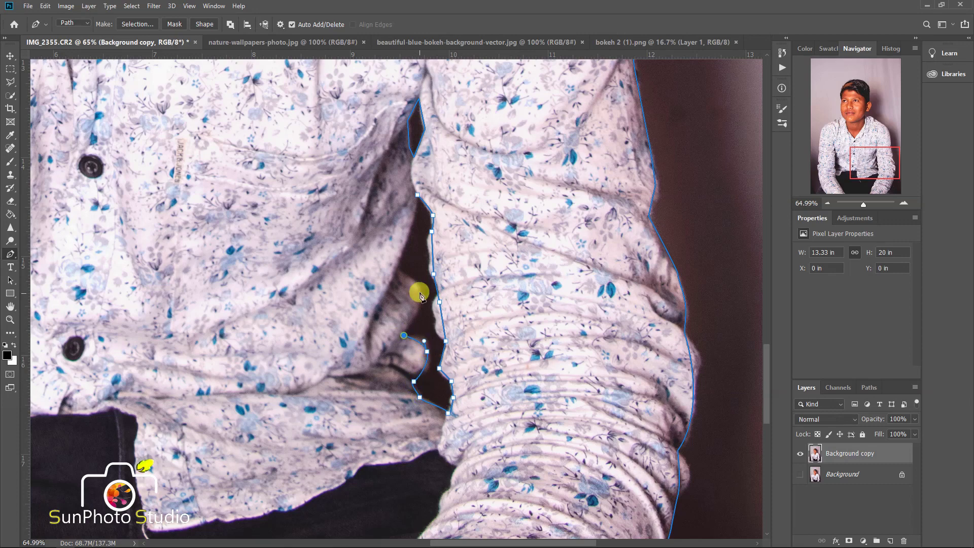
Convert the outline path into a selection and feather it
{"action": "key", "text": "ctrl+0"}
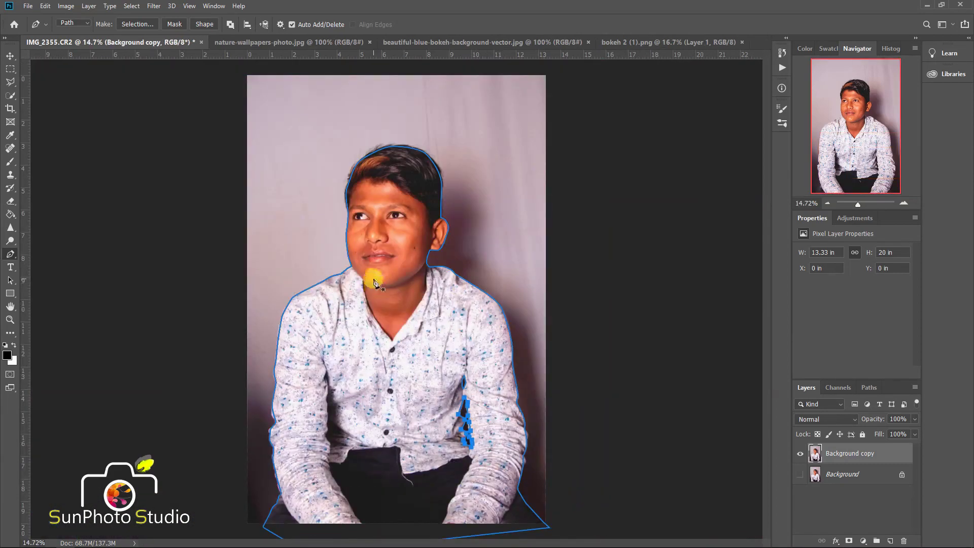
{"action": "key", "text": "ctrl+Return"}
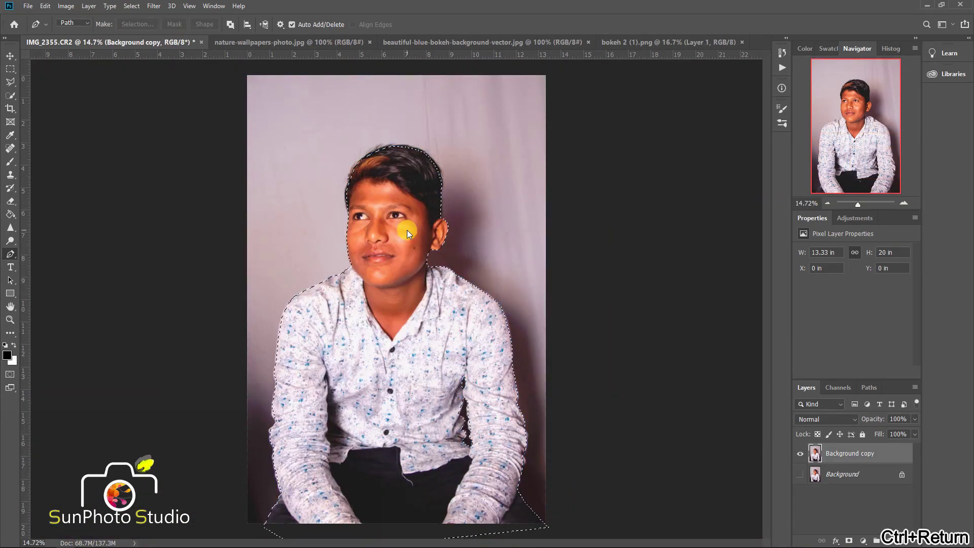
{"action": "key", "text": "l"}
{"action": "right_click", "coordinate": [462, 270]}
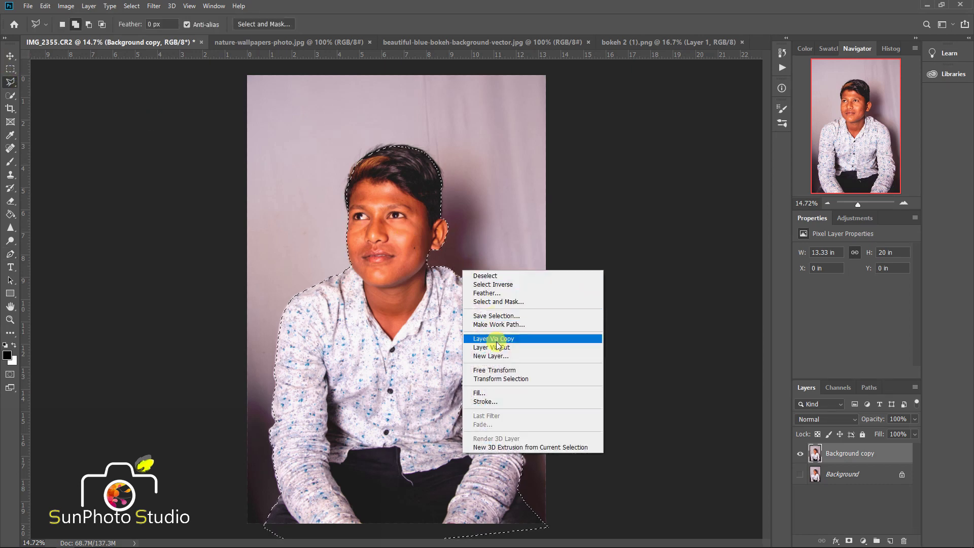
{"action": "left_click", "coordinate": [501, 295]}
{"action": "type", "text": "2"}
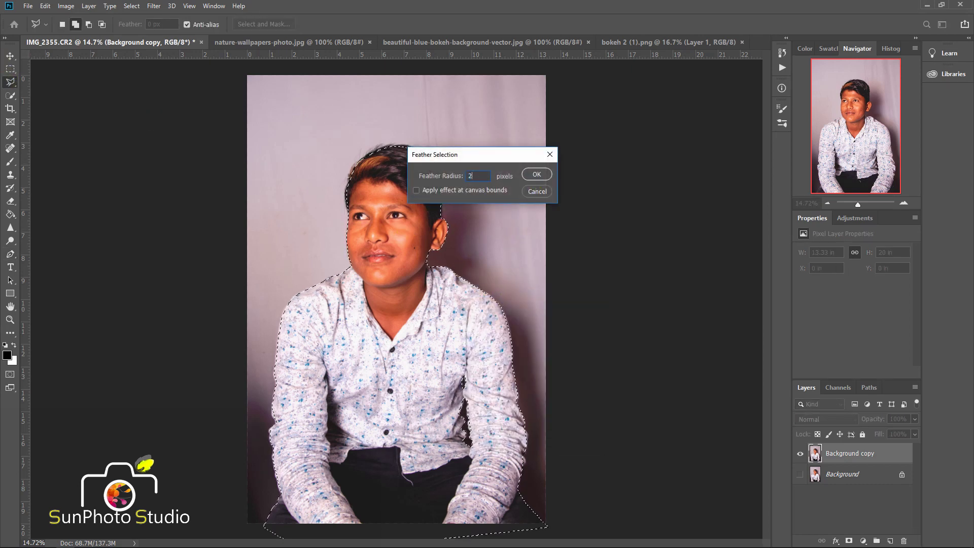
{"action": "left_click", "coordinate": [535, 174]}
Copy the selected boy to a new layer via Layer Via Copy and hide Background copy
{"action": "right_click", "coordinate": [389, 198]}
{"action": "left_click", "coordinate": [421, 265]}
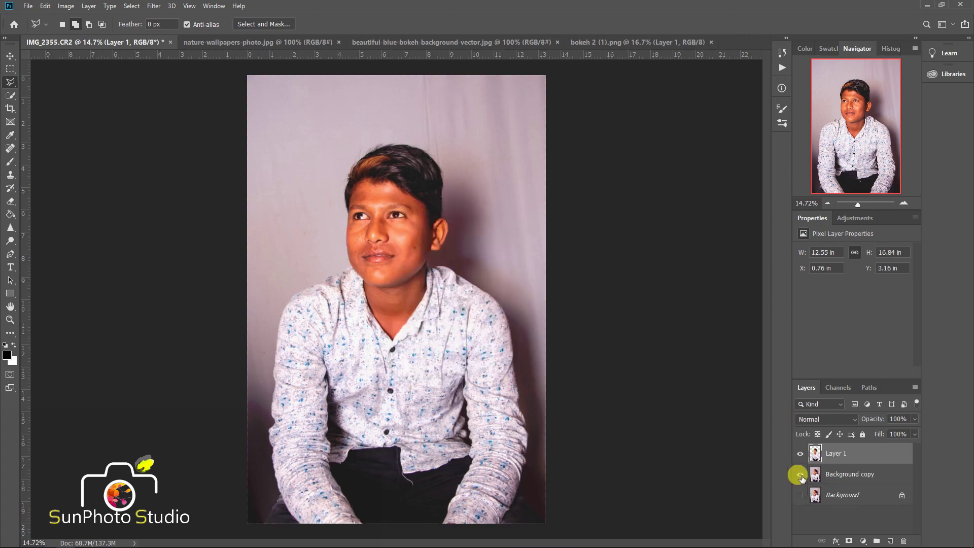
{"action": "left_click", "coordinate": [800, 474]}
{"action": "left_click", "coordinate": [800, 474]}
Spot-heal the forehead blemish and two cheek spots, then duplicate Layer 1 as Layer 1 copy
{"action": "scroll", "coordinate": [375, 173], "scroll_direction": "up", "scroll_amount": 3}
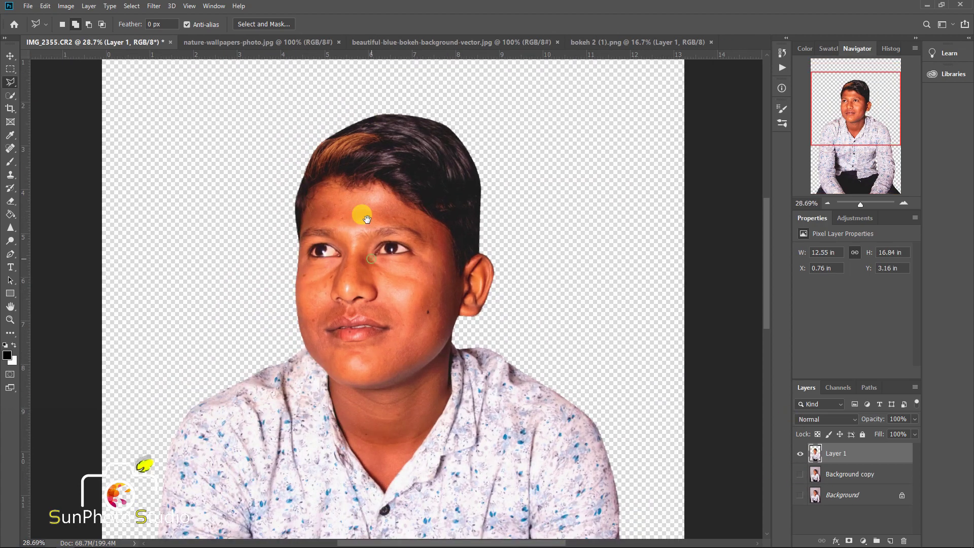
{"action": "left_click", "coordinate": [10, 148]}
{"action": "scroll", "coordinate": [365, 198], "scroll_direction": "up", "scroll_amount": 3}
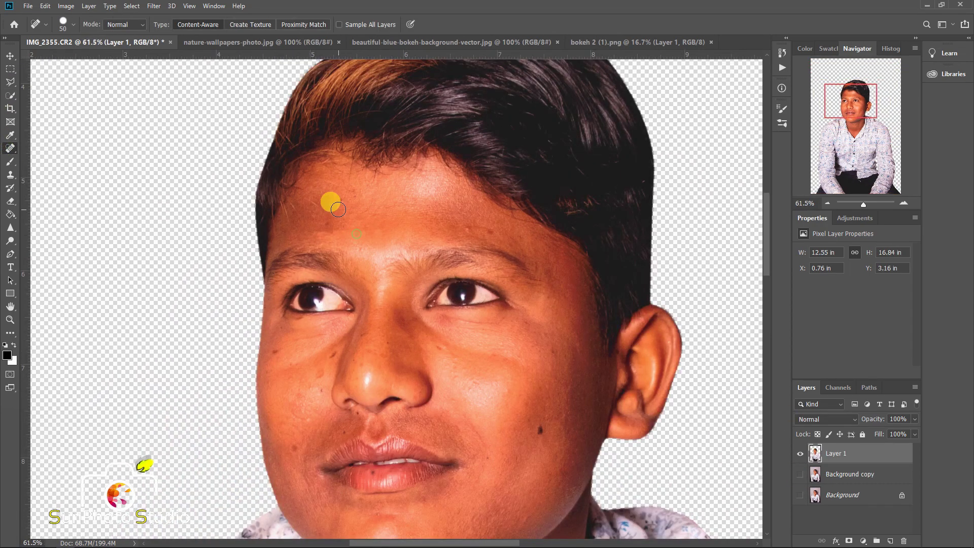
{"action": "left_click_drag", "start_coordinate": [466, 229], "coordinate": [488, 231]}
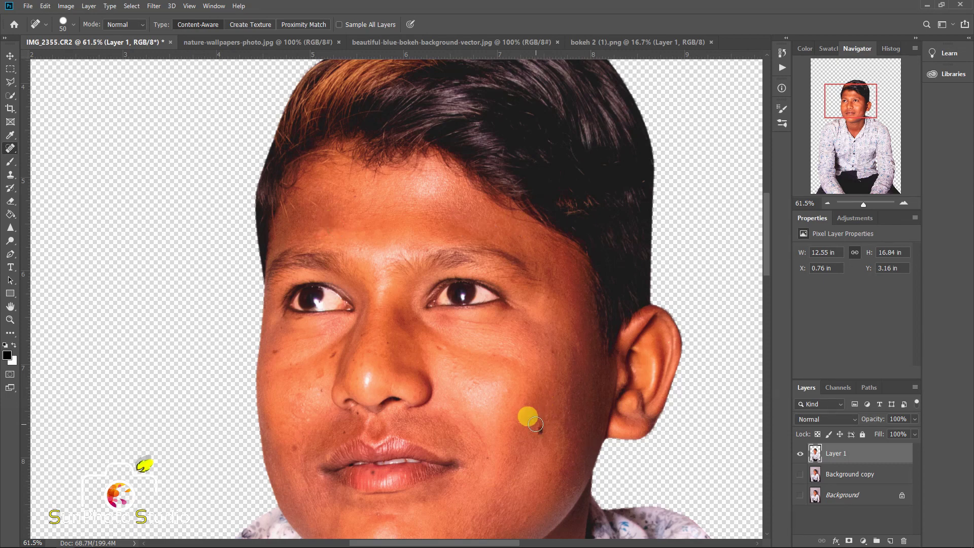
{"action": "scroll", "coordinate": [464, 311], "scroll_direction": "down", "scroll_amount": 3}
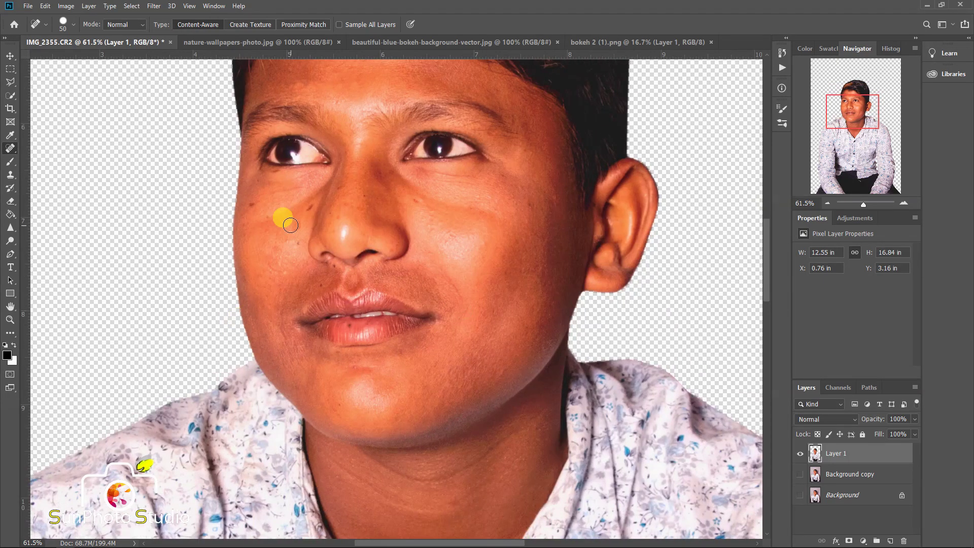
{"action": "left_click", "coordinate": [252, 204]}
{"action": "left_click", "coordinate": [297, 228]}
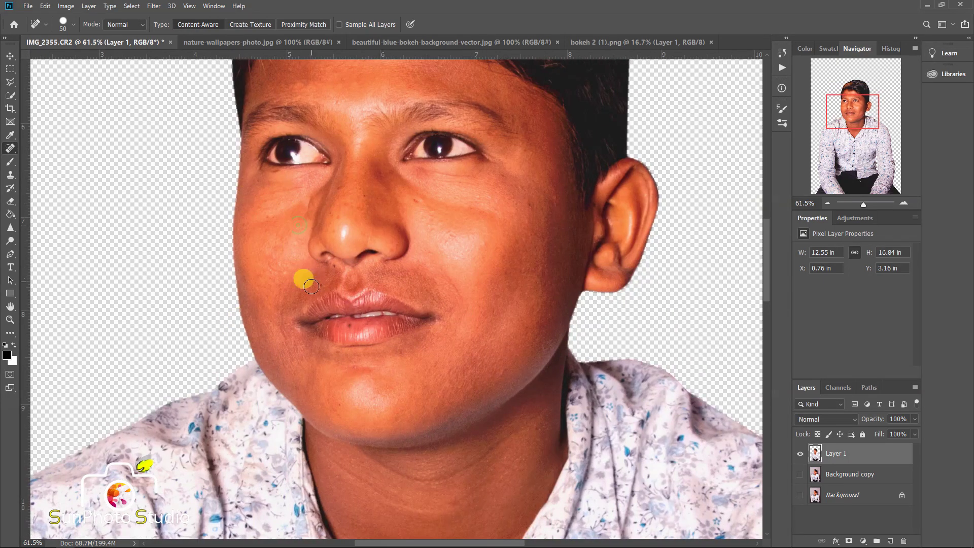
{"action": "key", "text": "ctrl+0"}
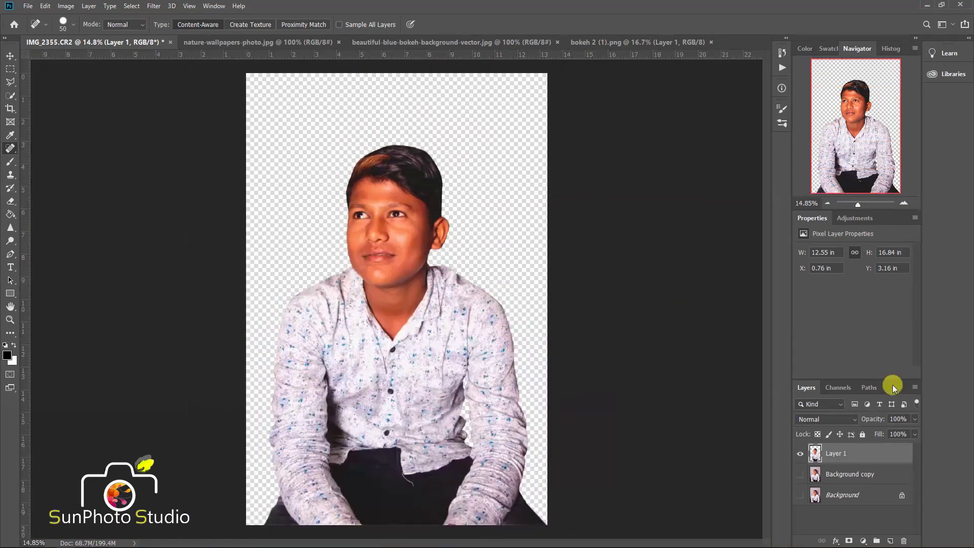
{"action": "left_click_drag", "start_coordinate": [881, 453], "coordinate": [890, 541]}
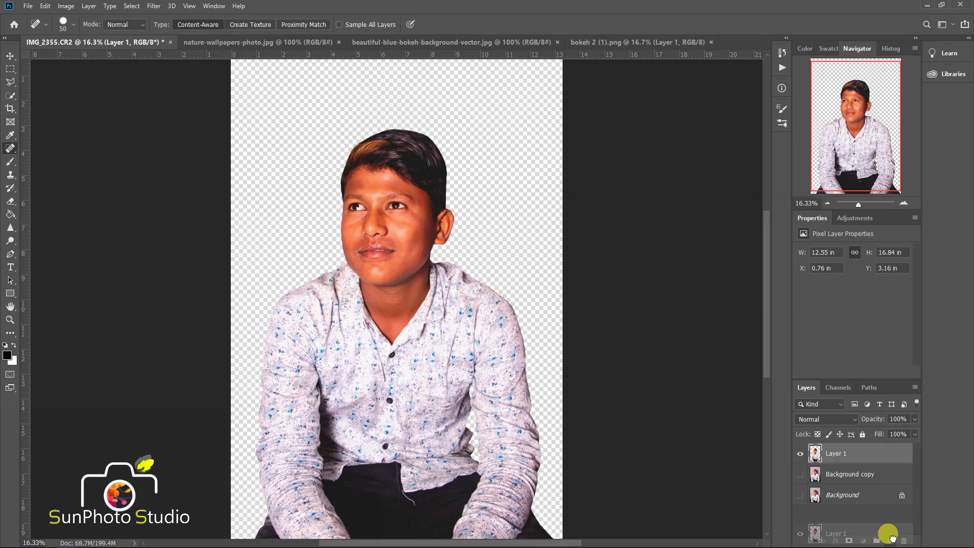
Switch to the Smudge tool with the legacy Spatter 27 pixels brush tip
{"action": "left_click", "coordinate": [16, 227]}
{"action": "right_click", "coordinate": [15, 228]}
{"action": "left_click", "coordinate": [51, 256]}
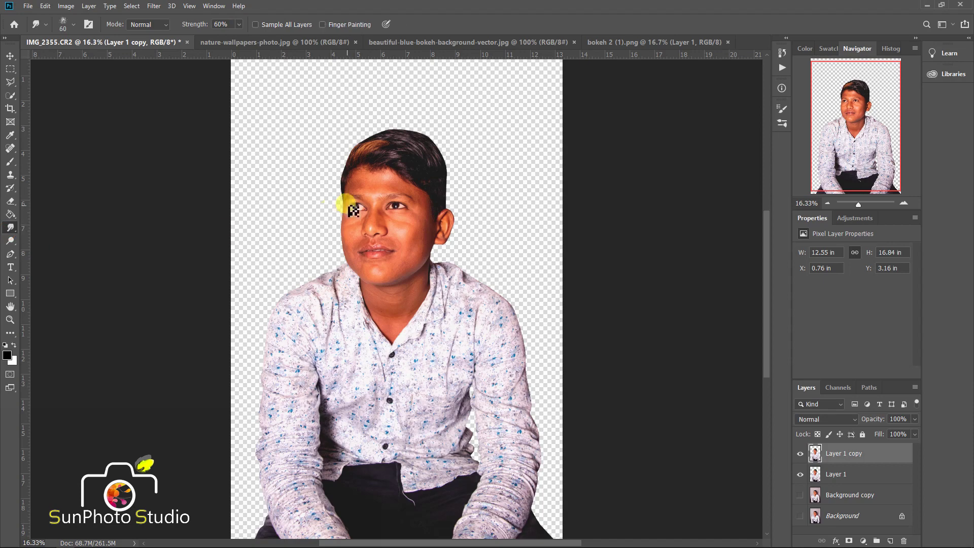
{"action": "right_click", "coordinate": [353, 209]}
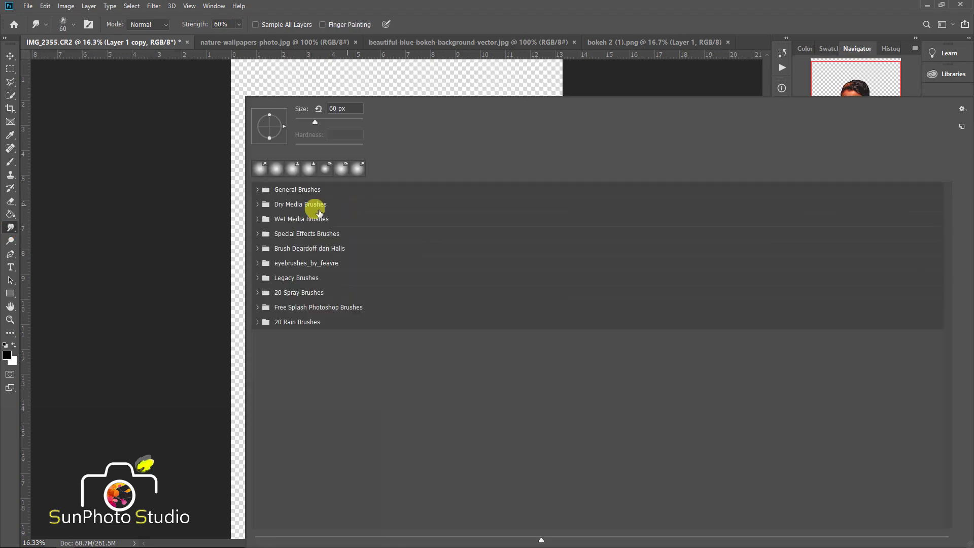
{"action": "left_click", "coordinate": [257, 278]}
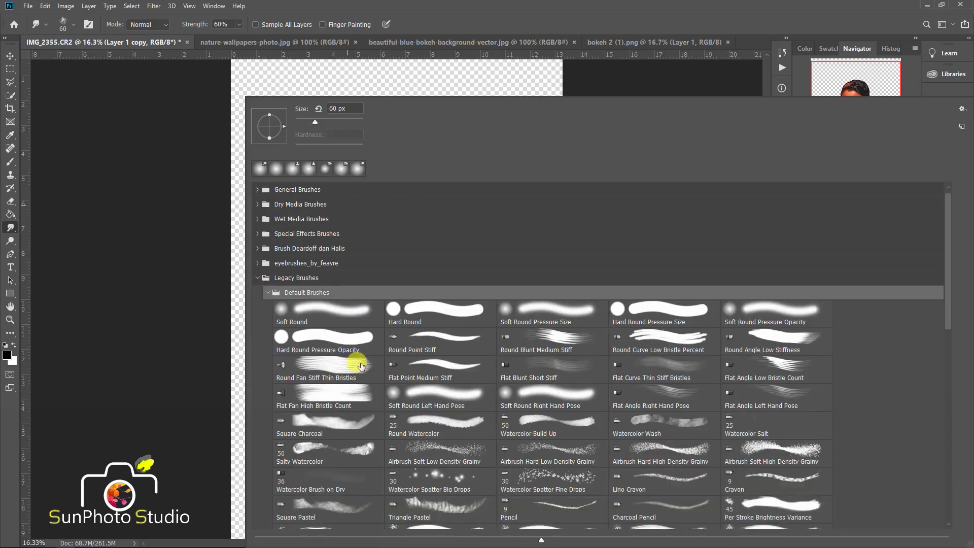
{"action": "scroll", "coordinate": [406, 368], "scroll_direction": "down", "scroll_amount": 2}
{"action": "scroll", "coordinate": [398, 378], "scroll_direction": "down", "scroll_amount": 2}
{"action": "scroll", "coordinate": [421, 400], "scroll_direction": "down", "scroll_amount": 2}
{"action": "scroll", "coordinate": [450, 420], "scroll_direction": "down", "scroll_amount": 2}
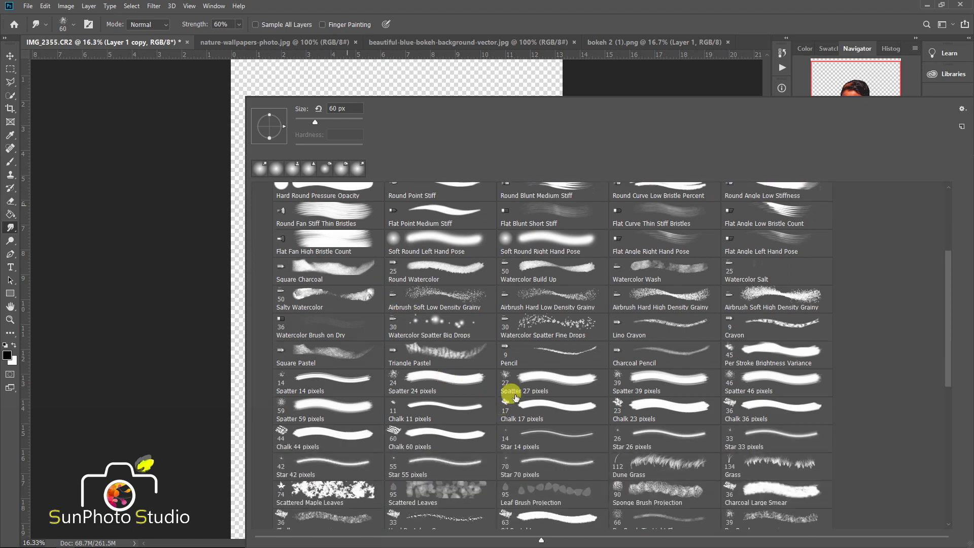
{"action": "double_click", "coordinate": [511, 375]}
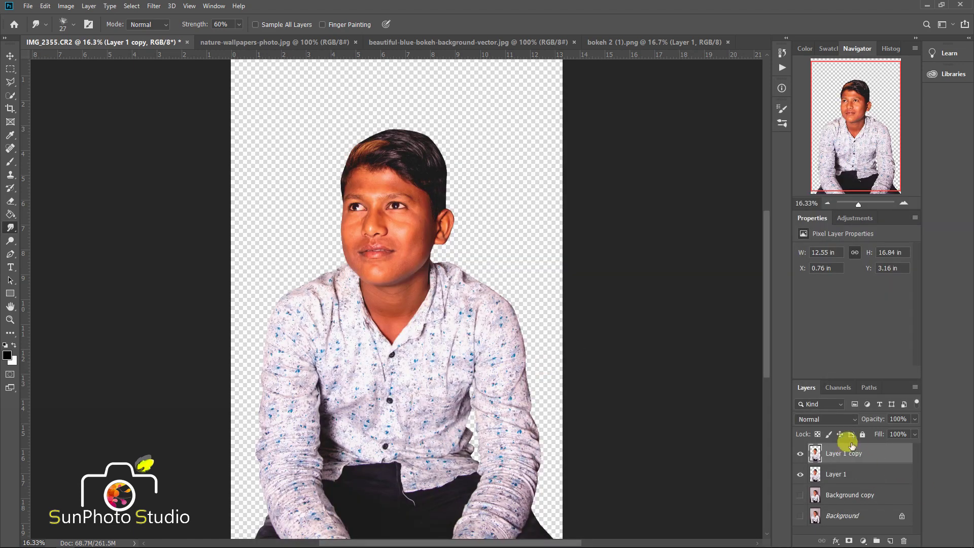
Hide Layer 1 and smudge the cut-out's left and top hair edges outward
{"action": "left_click", "coordinate": [801, 472]}
{"action": "scroll", "coordinate": [369, 157], "scroll_direction": "up", "scroll_amount": 3}
{"action": "scroll", "coordinate": [326, 135], "scroll_direction": "up", "scroll_amount": 2}
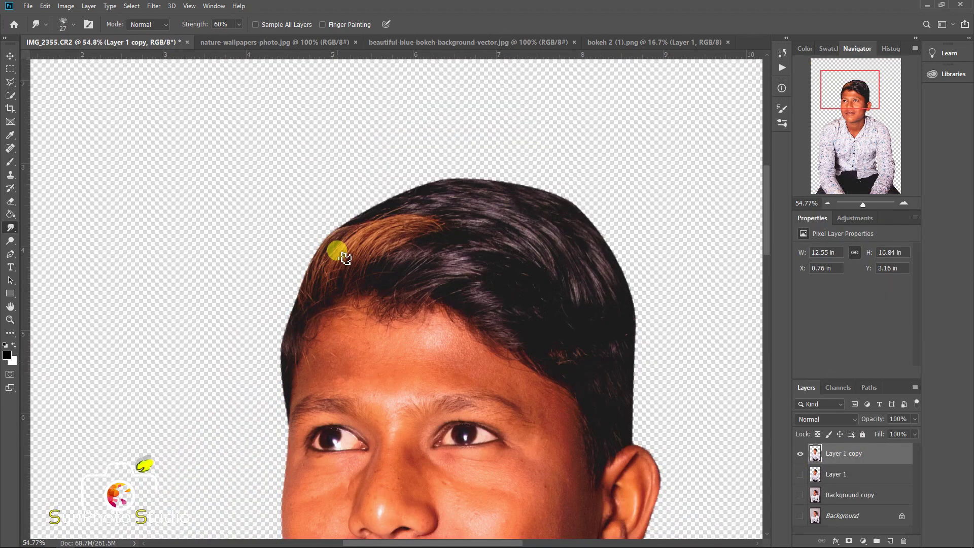
{"action": "key", "text": "bracketright"}
{"action": "key", "text": "bracketright"}
{"action": "left_click_drag", "start_coordinate": [300, 307], "coordinate": [387, 208]}
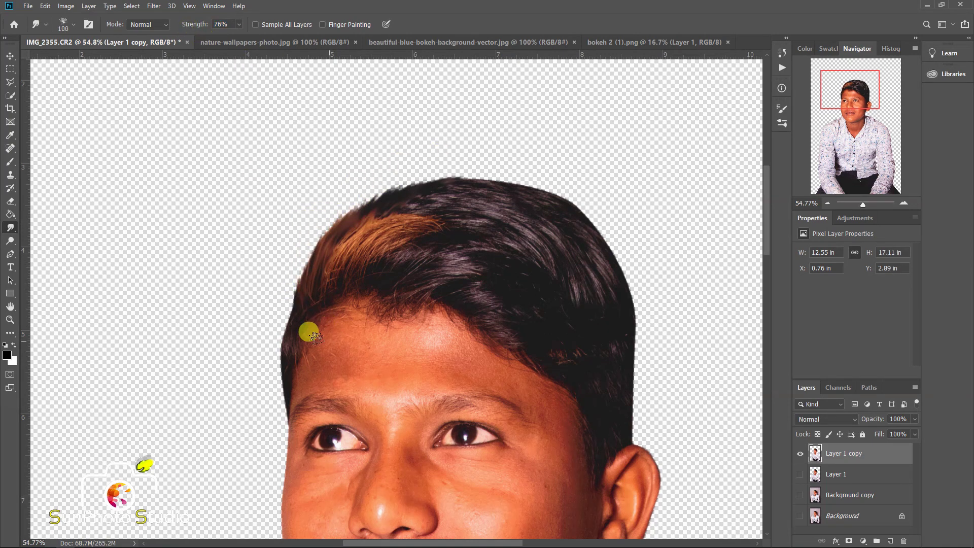
{"action": "mouse_move", "coordinate": [281, 251]}
{"action": "left_mouse_down"}
{"action": "mouse_move", "coordinate": [298, 266]}
{"action": "mouse_move", "coordinate": [406, 198]}
{"action": "mouse_move", "coordinate": [518, 163]}
{"action": "mouse_move", "coordinate": [565, 189]}
{"action": "mouse_move", "coordinate": [548, 196]}
{"action": "mouse_move", "coordinate": [654, 281]}
{"action": "left_mouse_up"}
{"action": "key", "text": "bracketleft"}
{"action": "mouse_move", "coordinate": [311, 300]}
{"action": "left_mouse_down"}
{"action": "mouse_move", "coordinate": [279, 219]}
{"action": "mouse_move", "coordinate": [283, 254]}
{"action": "mouse_move", "coordinate": [333, 174]}
{"action": "mouse_move", "coordinate": [335, 207]}
{"action": "mouse_move", "coordinate": [446, 144]}
{"action": "left_mouse_up"}
With a smaller smudge brush, pull the top-left and right hair edges into finer wisps
{"action": "scroll", "coordinate": [304, 211], "scroll_direction": "up", "scroll_amount": 1}
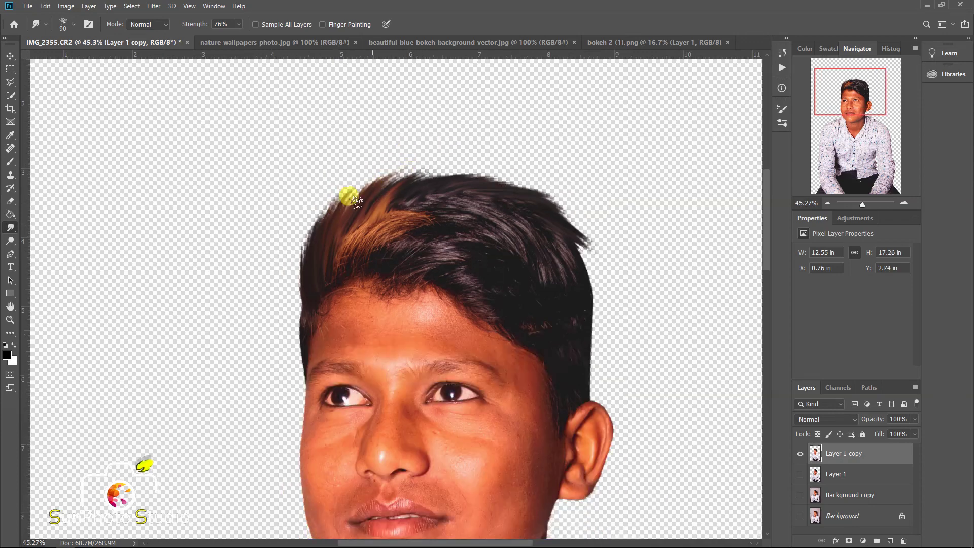
{"action": "key", "text": "bracketleft"}
{"action": "key", "text": "bracketleft"}
{"action": "mouse_move", "coordinate": [274, 293]}
{"action": "left_mouse_down"}
{"action": "mouse_move", "coordinate": [276, 229]}
{"action": "mouse_move", "coordinate": [375, 145]}
{"action": "mouse_move", "coordinate": [444, 159]}
{"action": "left_mouse_up"}
{"action": "scroll", "coordinate": [406, 147], "scroll_direction": "down", "scroll_amount": 2}
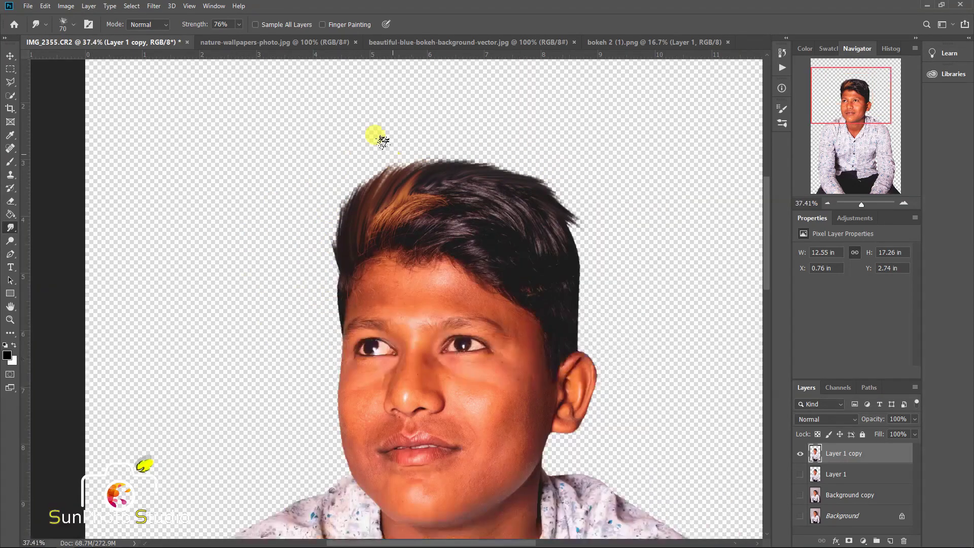
{"action": "scroll", "coordinate": [392, 137], "scroll_direction": "up", "scroll_amount": 3}
{"action": "left_click_drag", "start_coordinate": [548, 283], "coordinate": [586, 383]}
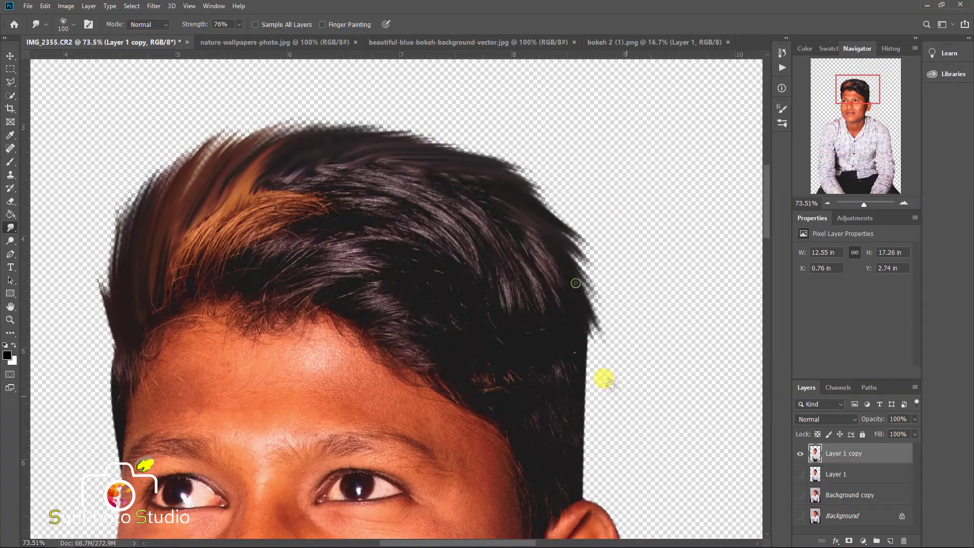
{"action": "scroll", "coordinate": [467, 193], "scroll_direction": "down", "scroll_amount": 2}
{"action": "key", "text": "bracketright"}
{"action": "key", "text": "bracketright"}
{"action": "key", "text": "bracketright"}
{"action": "scroll", "coordinate": [243, 189], "scroll_direction": "up", "scroll_amount": 1}
{"action": "scroll", "coordinate": [220, 276], "scroll_direction": "up", "scroll_amount": 1}
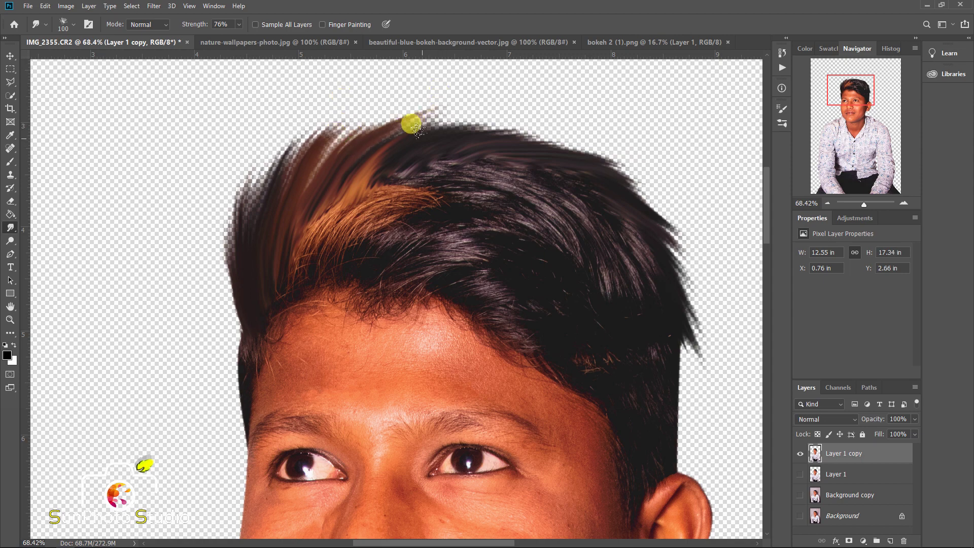
{"action": "scroll", "coordinate": [337, 157], "scroll_direction": "down", "scroll_amount": 6}
{"action": "scroll", "coordinate": [401, 180], "scroll_direction": "down", "scroll_amount": 2}
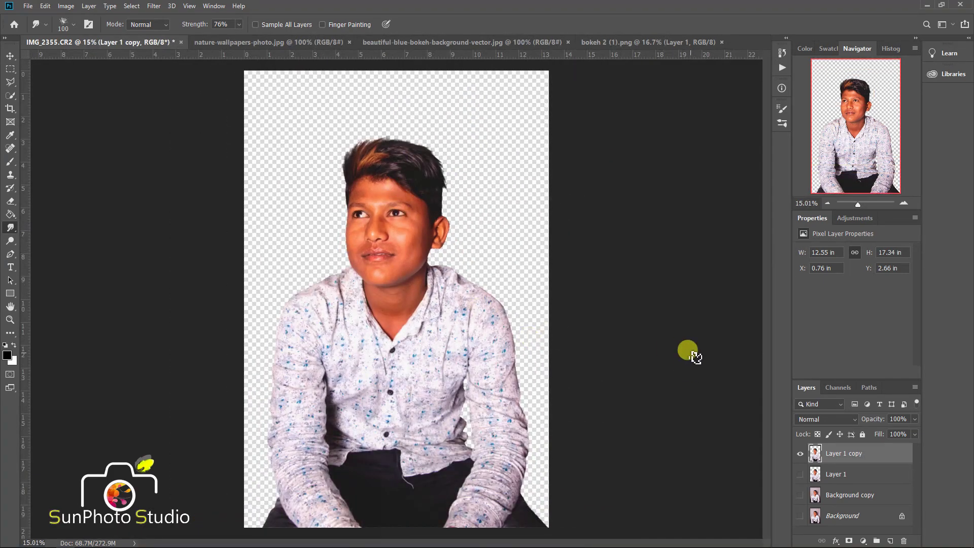
{"action": "scroll", "coordinate": [365, 148], "scroll_direction": "up", "scroll_amount": 1}
{"action": "scroll", "coordinate": [365, 148], "scroll_direction": "up", "scroll_amount": 4}
{"action": "scroll", "coordinate": [359, 135], "scroll_direction": "up", "scroll_amount": 1}
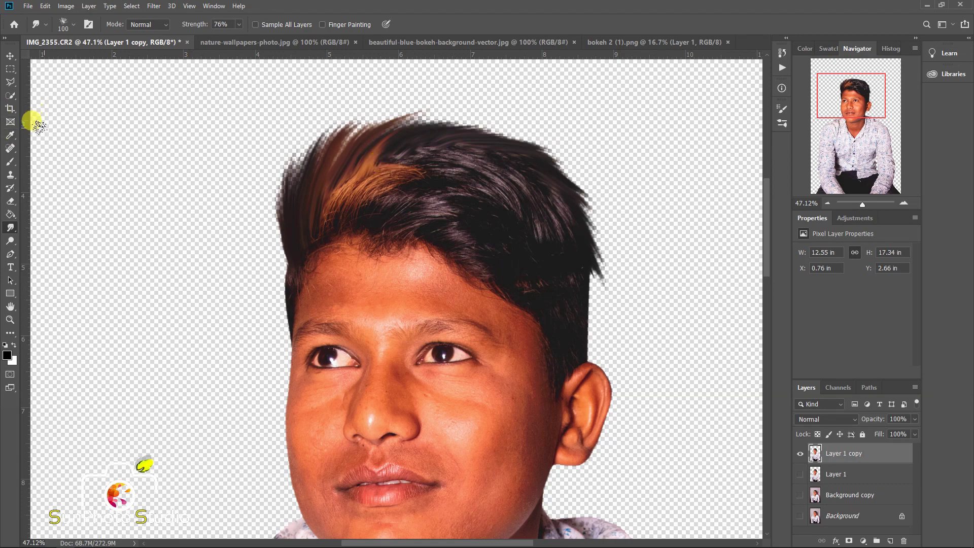
Clone Stamp dark hair over the orange hair strand
{"action": "left_click", "coordinate": [10, 174]}
{"action": "scroll", "coordinate": [402, 159], "scroll_direction": "up", "scroll_amount": 1}
{"action": "mouse_move", "coordinate": [327, 211]}
{"action": "left_mouse_down"}
{"action": "mouse_move", "coordinate": [335, 218]}
{"action": "mouse_move", "coordinate": [326, 211]}
{"action": "mouse_move", "coordinate": [384, 179]}
{"action": "mouse_move", "coordinate": [341, 199]}
{"action": "mouse_move", "coordinate": [352, 217]}
{"action": "mouse_move", "coordinate": [386, 160]}
{"action": "left_mouse_up"}
{"action": "mouse_move", "coordinate": [328, 228]}
{"action": "left_mouse_down"}
{"action": "mouse_move", "coordinate": [347, 175]}
{"action": "mouse_move", "coordinate": [322, 212]}
{"action": "mouse_move", "coordinate": [351, 154]}
{"action": "mouse_move", "coordinate": [323, 230]}
{"action": "mouse_move", "coordinate": [314, 196]}
{"action": "mouse_move", "coordinate": [328, 215]}
{"action": "mouse_move", "coordinate": [305, 250]}
{"action": "left_mouse_up"}
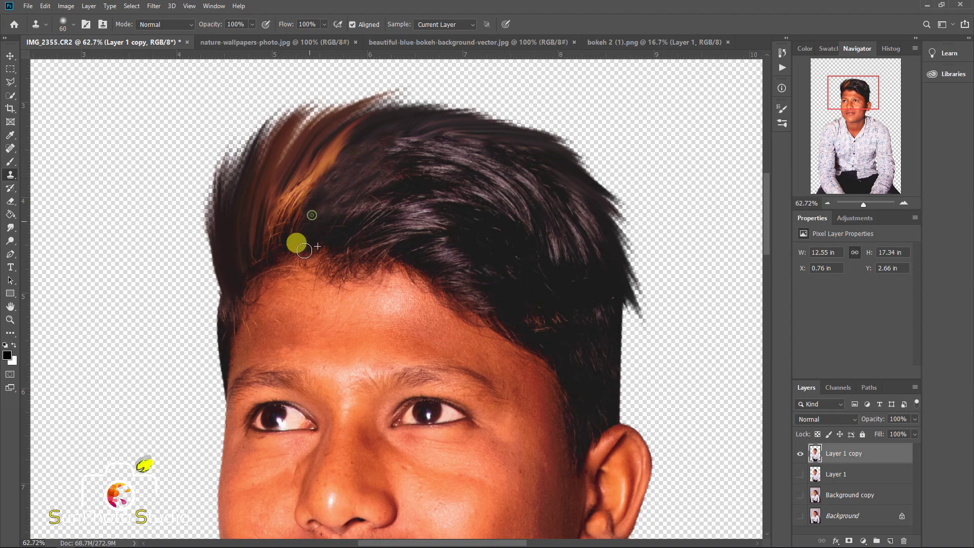
Smudge the top-right and top hair outline into more wisps, then duplicate the Layer 1 copy layer
{"action": "scroll", "coordinate": [304, 250], "scroll_direction": "down", "scroll_amount": 5}
{"action": "scroll", "coordinate": [348, 181], "scroll_direction": "up", "scroll_amount": 2}
{"action": "scroll", "coordinate": [383, 157], "scroll_direction": "up", "scroll_amount": 5}
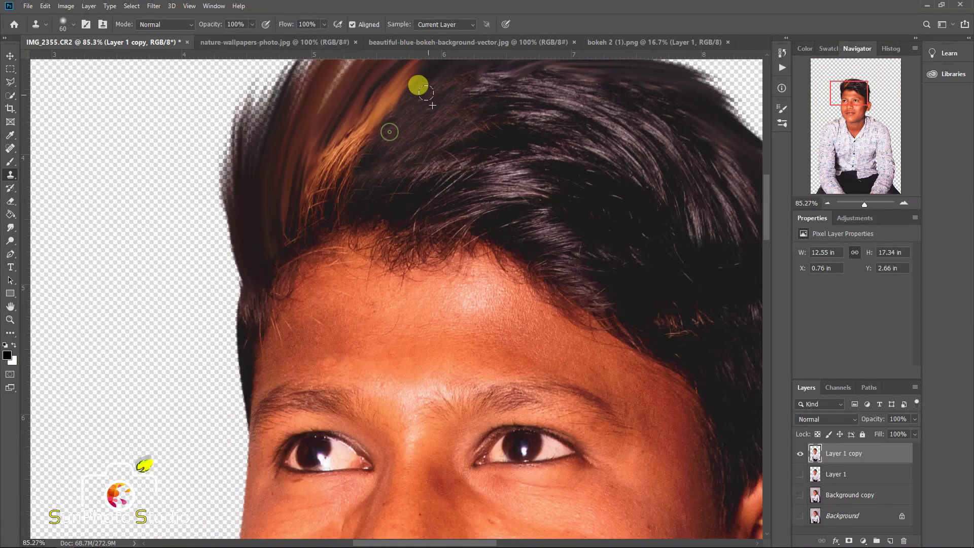
{"action": "scroll", "coordinate": [365, 181], "scroll_direction": "down", "scroll_amount": 2}
{"action": "scroll", "coordinate": [399, 131], "scroll_direction": "down", "scroll_amount": 2}
{"action": "scroll", "coordinate": [398, 130], "scroll_direction": "up", "scroll_amount": 2}
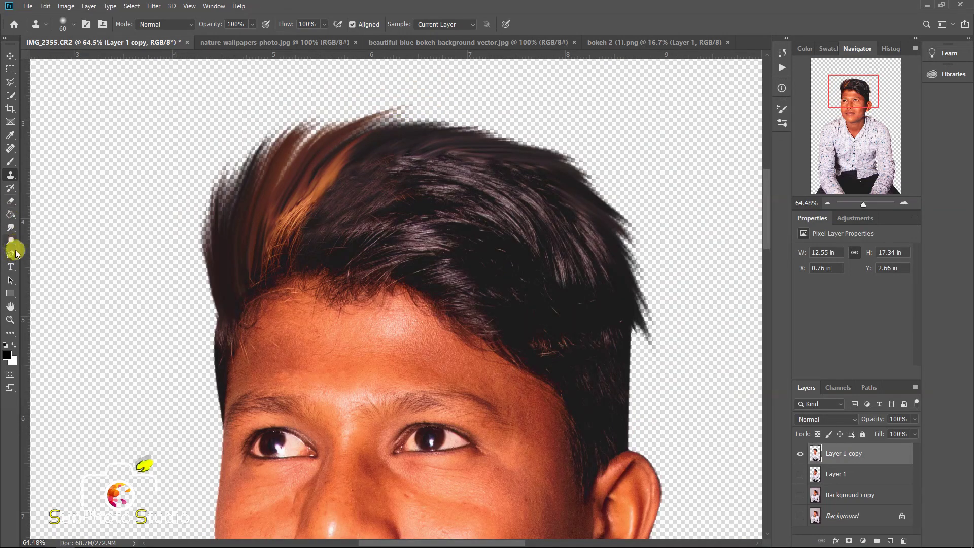
{"action": "left_click", "coordinate": [11, 229]}
{"action": "mouse_move", "coordinate": [466, 104]}
{"action": "left_mouse_down"}
{"action": "mouse_move", "coordinate": [574, 146]}
{"action": "mouse_move", "coordinate": [550, 157]}
{"action": "mouse_move", "coordinate": [507, 120]}
{"action": "mouse_move", "coordinate": [415, 105]}
{"action": "left_mouse_up"}
{"action": "left_click_drag", "start_coordinate": [296, 128], "coordinate": [357, 96]}
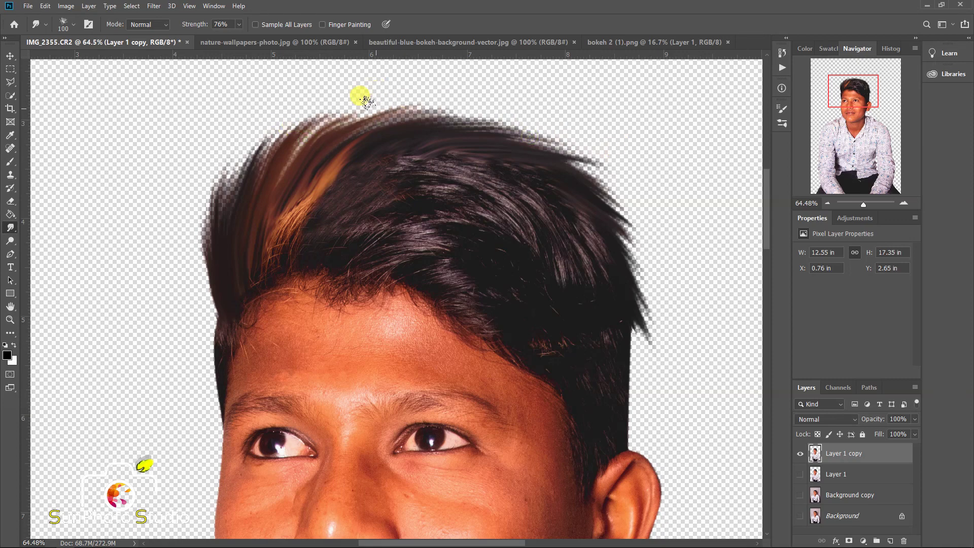
{"action": "scroll", "coordinate": [380, 189], "scroll_direction": "down", "scroll_amount": 5}
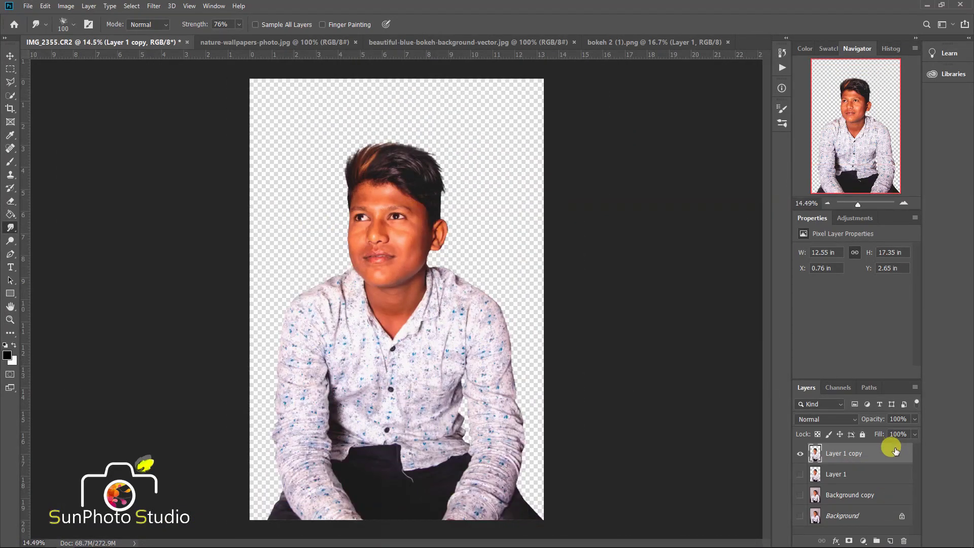
{"action": "left_click_drag", "start_coordinate": [883, 453], "coordinate": [890, 541]}
Hide the original copy and apply Camera Raw: Auto white balance, Oranges luminance +35, saturation −24
{"action": "left_click", "coordinate": [800, 473]}
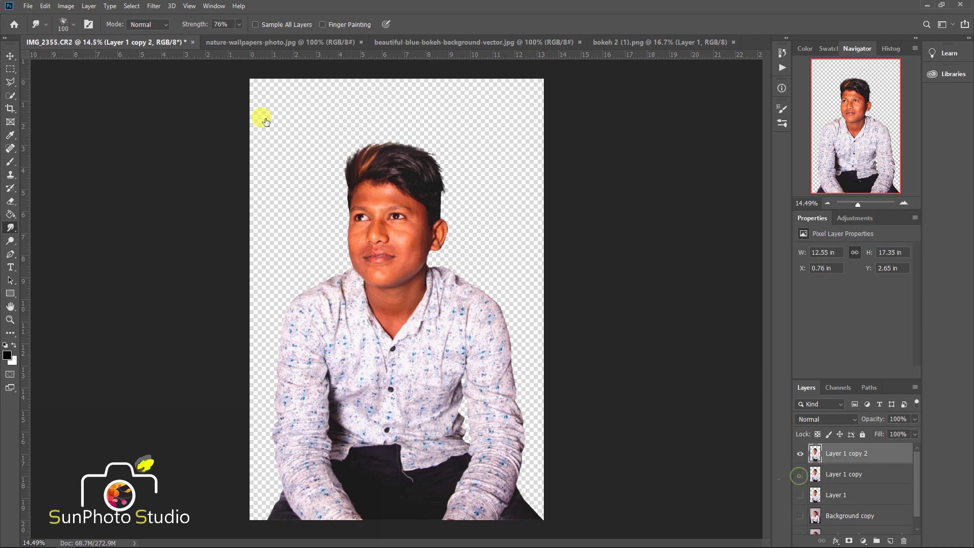
{"action": "left_click", "coordinate": [154, 6]}
{"action": "left_click", "coordinate": [167, 66]}
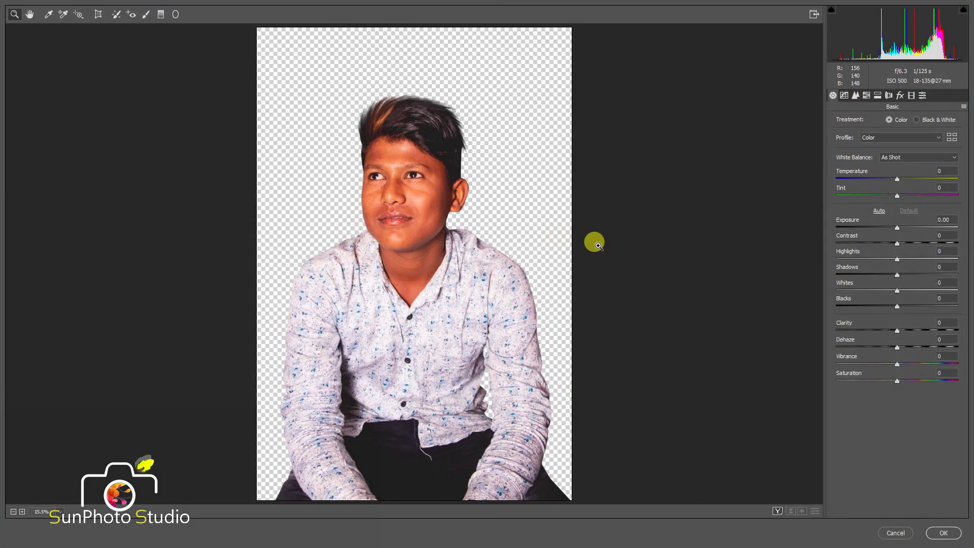
{"action": "mouse_move", "coordinate": [878, 259]}
{"action": "left_mouse_down"}
{"action": "mouse_move", "coordinate": [861, 260]}
{"action": "mouse_move", "coordinate": [899, 259]}
{"action": "left_mouse_up"}
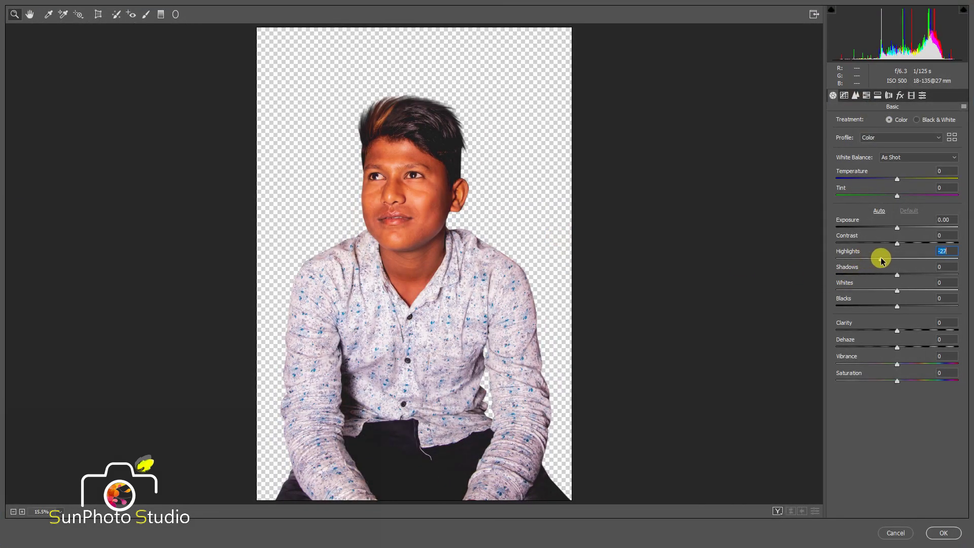
{"action": "left_click", "coordinate": [891, 157]}
{"action": "left_click", "coordinate": [891, 175]}
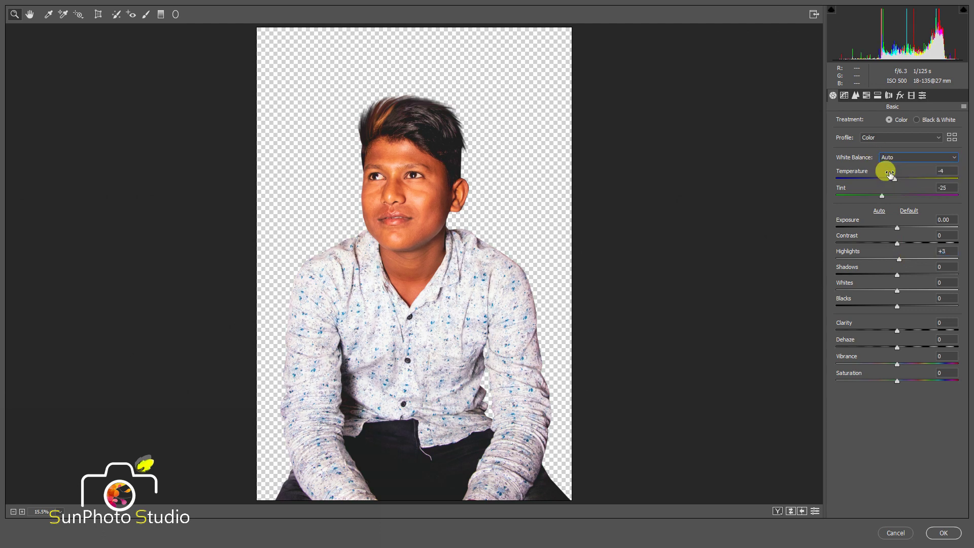
{"action": "left_click", "coordinate": [866, 95]}
{"action": "left_click_drag", "start_coordinate": [904, 171], "coordinate": [923, 177]}
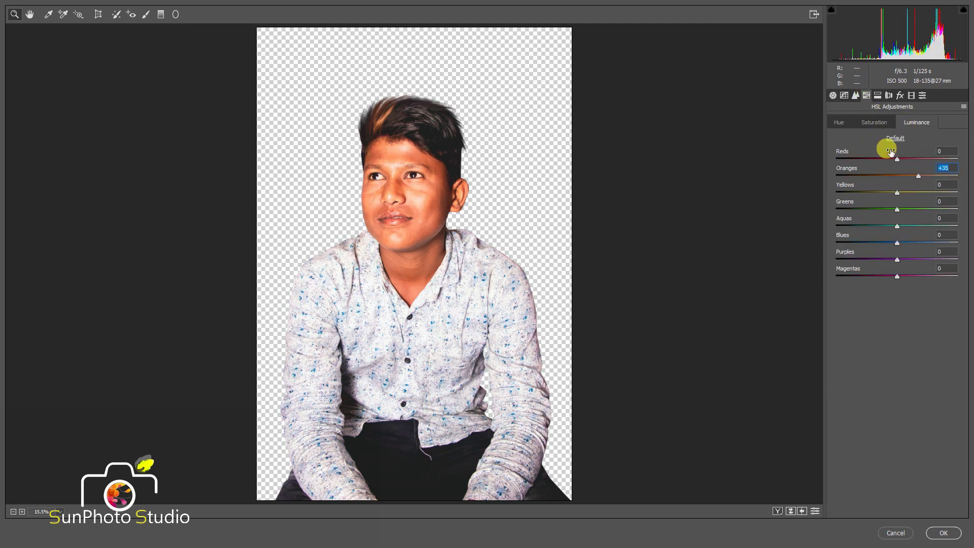
{"action": "left_click", "coordinate": [873, 123]}
{"action": "left_click_drag", "start_coordinate": [891, 179], "coordinate": [880, 179]}
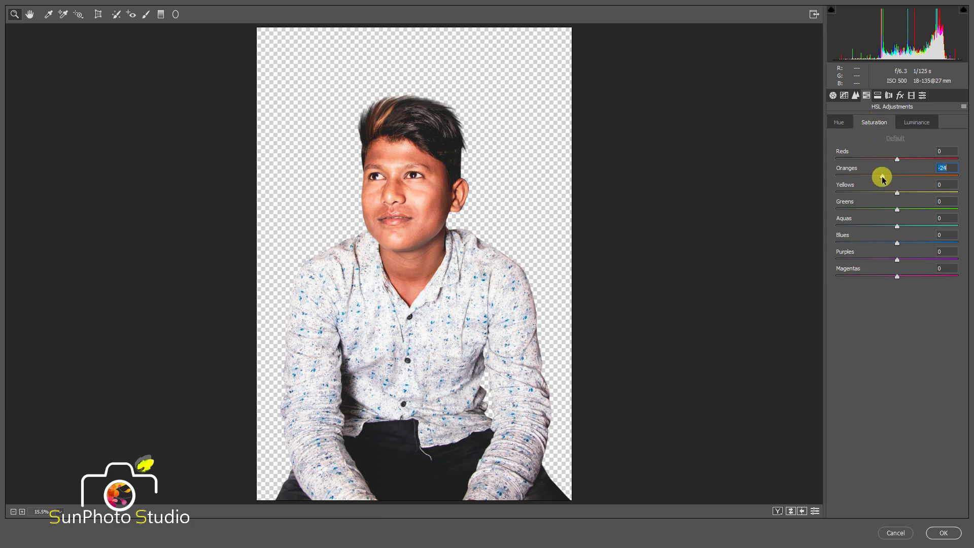
{"action": "left_click", "coordinate": [943, 533]}
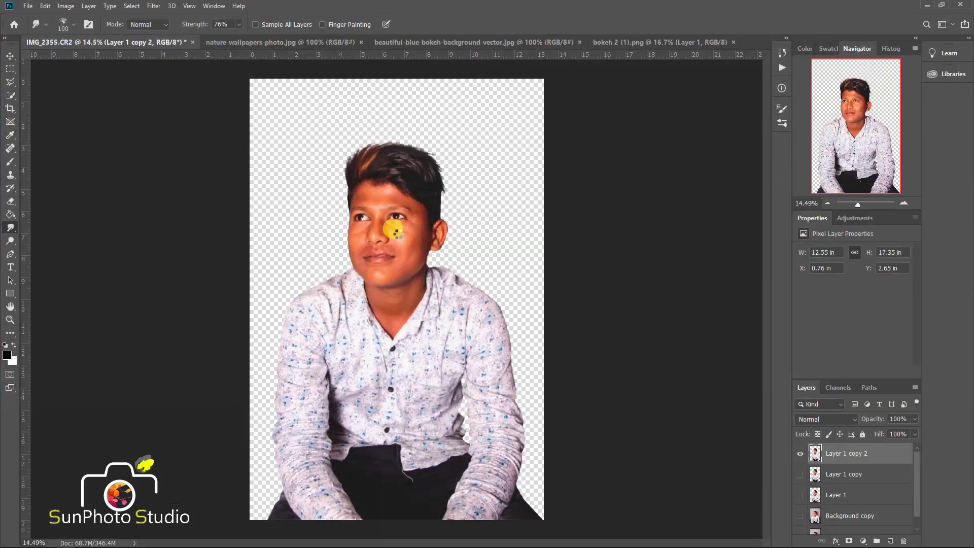
Undo the last change, duplicate Layer 1 copy 2, and reapply the last filter to the new copy
{"action": "scroll", "coordinate": [394, 228], "scroll_direction": "up", "scroll_amount": 3}
{"action": "scroll", "coordinate": [387, 228], "scroll_direction": "down", "scroll_amount": 2}
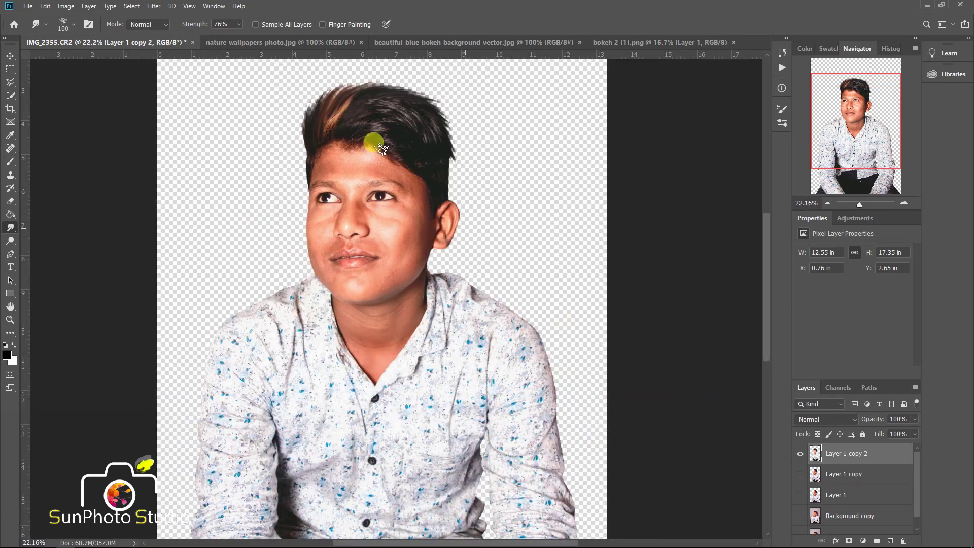
{"action": "key", "text": "ctrl+z"}
{"action": "left_click_drag", "start_coordinate": [894, 453], "coordinate": [892, 538]}
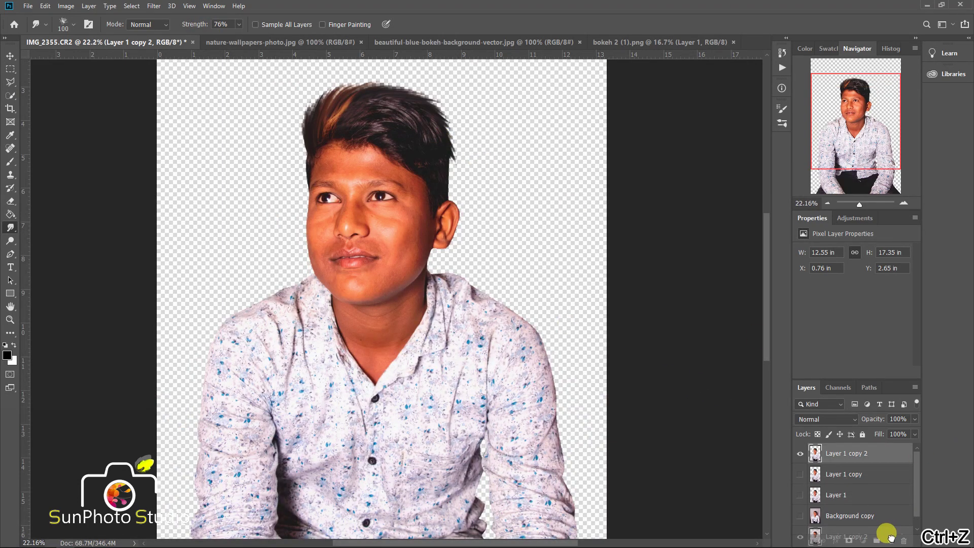
{"action": "left_click", "coordinate": [153, 5]}
{"action": "key", "text": "Escape"}
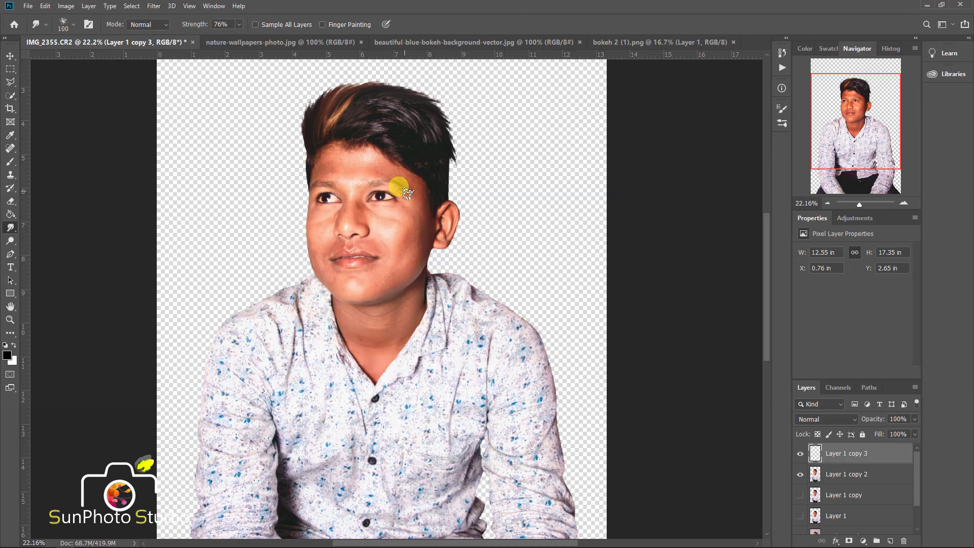
Add a Hide All layer mask, paint the lighter skin onto the face, and merge it down
{"action": "left_click", "coordinate": [89, 6]}
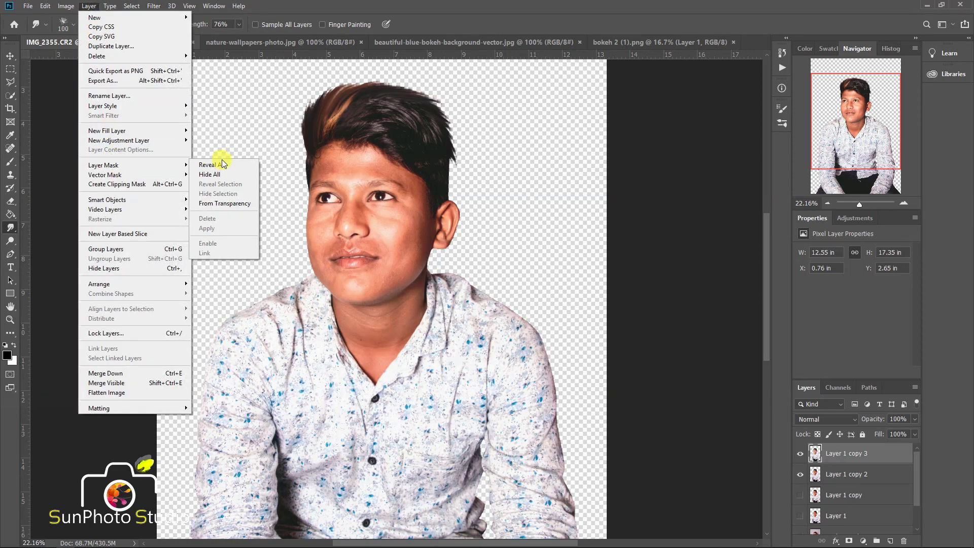
{"action": "left_click", "coordinate": [219, 174]}
{"action": "left_click", "coordinate": [10, 161]}
{"action": "scroll", "coordinate": [318, 143], "scroll_direction": "up", "scroll_amount": 1}
{"action": "mouse_move", "coordinate": [317, 142]}
{"action": "left_mouse_down"}
{"action": "mouse_move", "coordinate": [391, 163]}
{"action": "mouse_move", "coordinate": [402, 147]}
{"action": "mouse_move", "coordinate": [354, 192]}
{"action": "mouse_move", "coordinate": [471, 200]}
{"action": "mouse_move", "coordinate": [300, 239]}
{"action": "mouse_move", "coordinate": [330, 343]}
{"action": "mouse_move", "coordinate": [409, 296]}
{"action": "mouse_move", "coordinate": [317, 167]}
{"action": "left_mouse_up"}
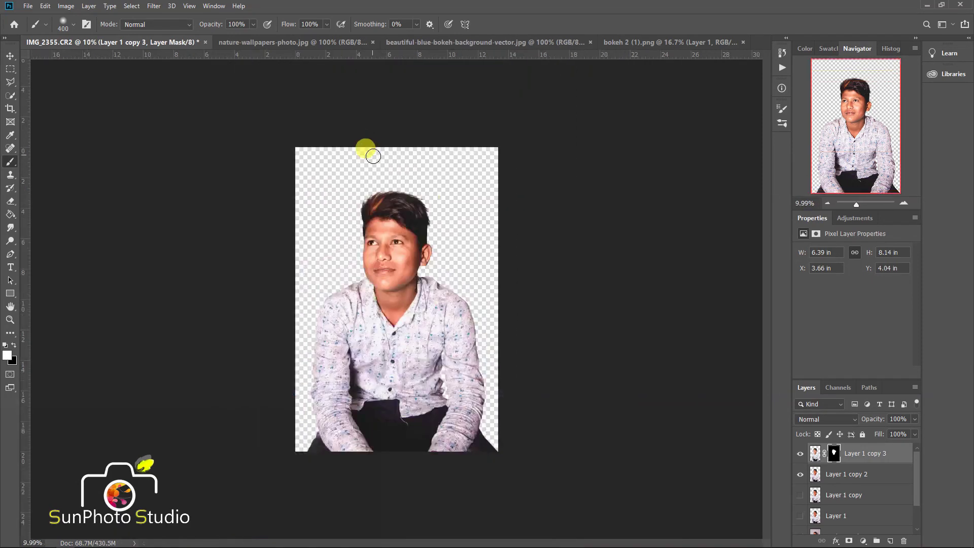
{"action": "scroll", "coordinate": [366, 148], "scroll_direction": "down", "scroll_amount": 3}
{"action": "right_click", "coordinate": [859, 465]}
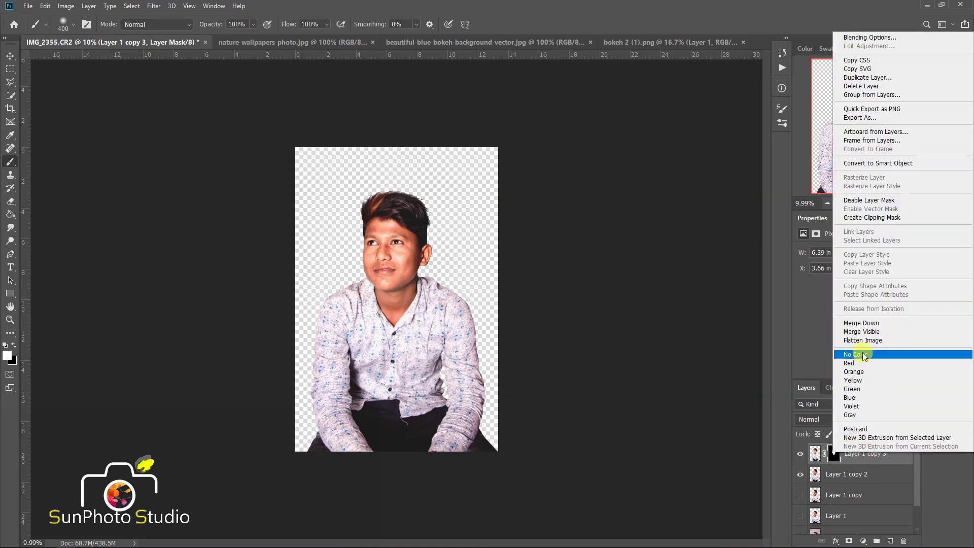
{"action": "left_click", "coordinate": [862, 326]}
Run the Skin Softening action, confirming its filter settings
{"action": "left_click", "coordinate": [782, 67]}
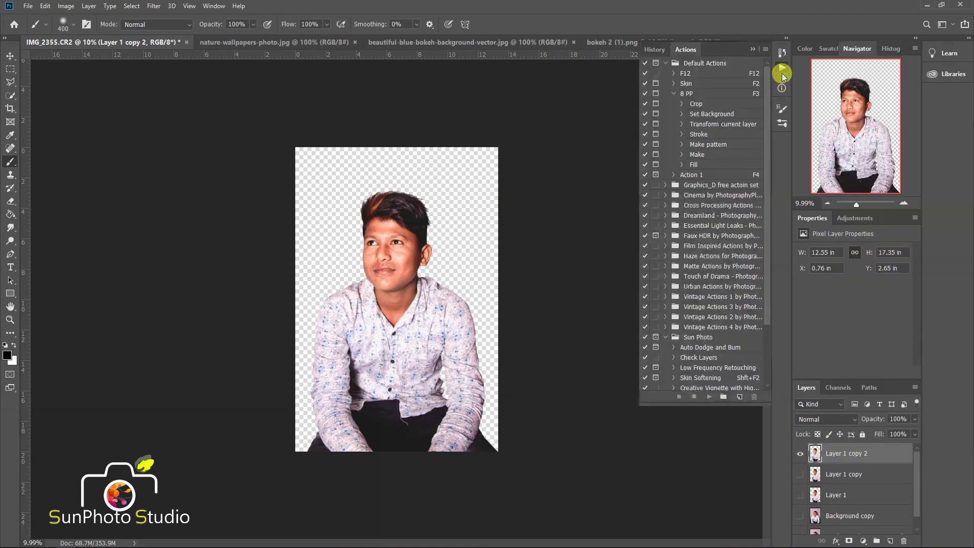
{"action": "left_click", "coordinate": [700, 317]}
{"action": "left_click", "coordinate": [707, 400]}
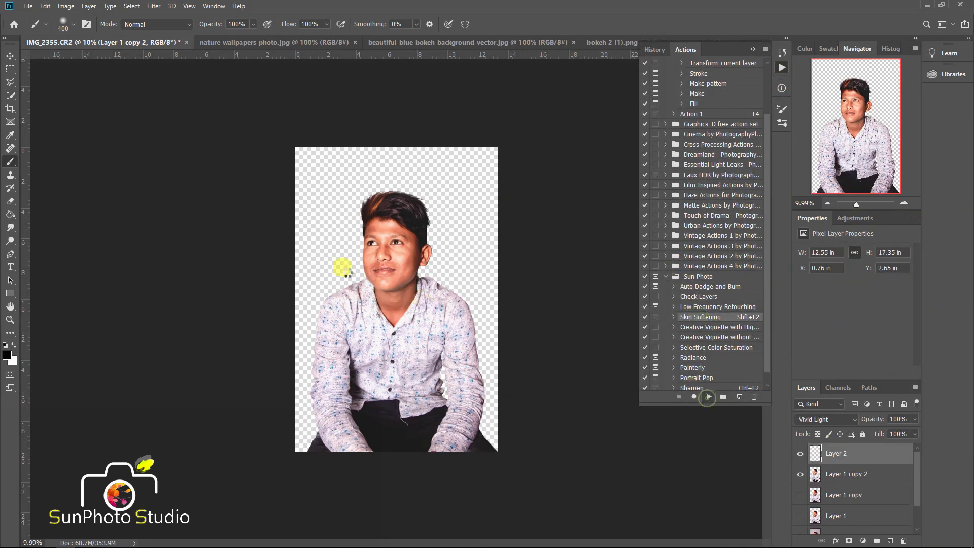
{"action": "left_click", "coordinate": [539, 135]}
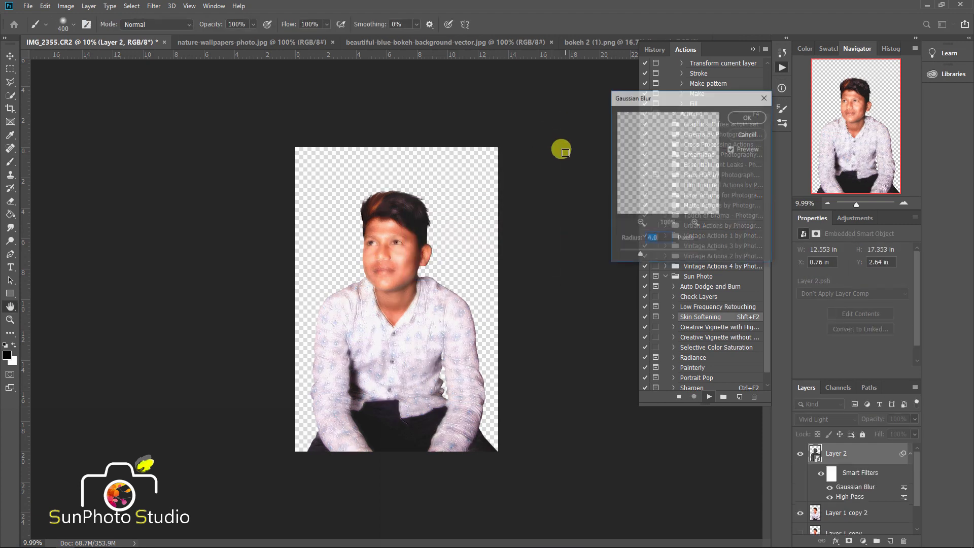
{"action": "left_click", "coordinate": [747, 115]}
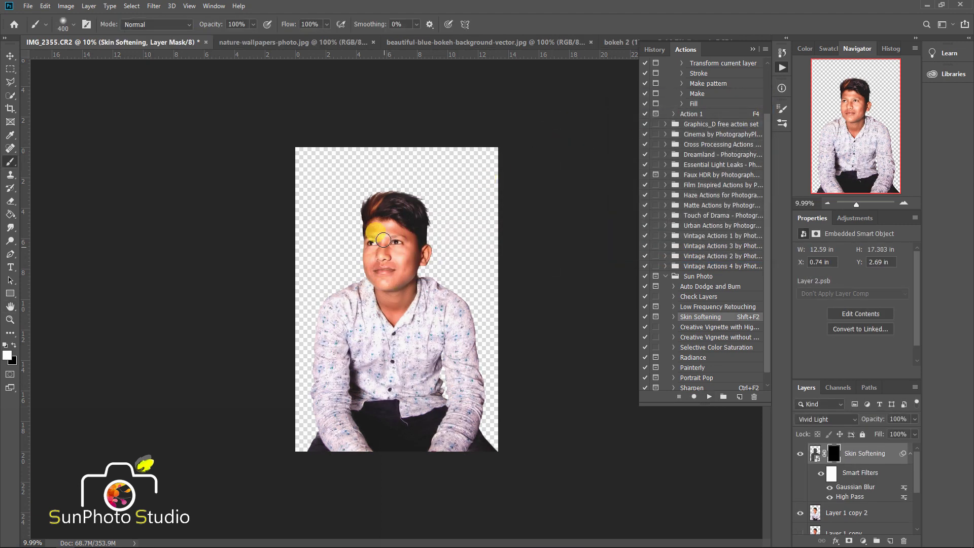
Paint the softening onto the forehead, face and neck, then merge it into the layer below
{"action": "scroll", "coordinate": [383, 240], "scroll_direction": "up", "scroll_amount": 5}
{"action": "mouse_move", "coordinate": [302, 125]}
{"action": "left_mouse_down"}
{"action": "mouse_move", "coordinate": [390, 126]}
{"action": "mouse_move", "coordinate": [496, 168]}
{"action": "mouse_move", "coordinate": [469, 258]}
{"action": "mouse_move", "coordinate": [386, 226]}
{"action": "mouse_move", "coordinate": [496, 239]}
{"action": "mouse_move", "coordinate": [441, 388]}
{"action": "mouse_move", "coordinate": [417, 413]}
{"action": "mouse_move", "coordinate": [289, 344]}
{"action": "mouse_move", "coordinate": [265, 260]}
{"action": "mouse_move", "coordinate": [283, 283]}
{"action": "mouse_move", "coordinate": [316, 273]}
{"action": "mouse_move", "coordinate": [337, 250]}
{"action": "mouse_move", "coordinate": [363, 276]}
{"action": "mouse_move", "coordinate": [380, 300]}
{"action": "mouse_move", "coordinate": [378, 384]}
{"action": "mouse_move", "coordinate": [304, 327]}
{"action": "mouse_move", "coordinate": [368, 323]}
{"action": "left_mouse_up"}
{"action": "key", "text": "bracketleft"}
{"action": "key", "text": "bracketleft"}
{"action": "key", "text": "bracketleft"}
{"action": "key", "text": "bracketleft"}
{"action": "key", "text": "bracketleft"}
{"action": "scroll", "coordinate": [360, 319], "scroll_direction": "down", "scroll_amount": 2, "text": "alt"}
{"action": "key", "text": "bracketright"}
{"action": "key", "text": "bracketright"}
{"action": "key", "text": "bracketright"}
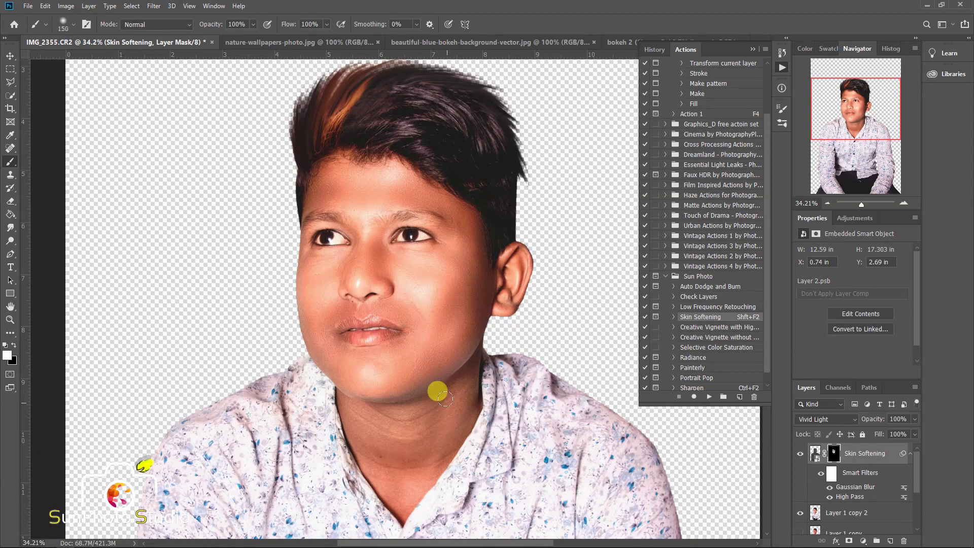
{"action": "mouse_move", "coordinate": [383, 461]}
{"action": "left_mouse_down"}
{"action": "mouse_move", "coordinate": [394, 430]}
{"action": "mouse_move", "coordinate": [388, 483]}
{"action": "left_mouse_up"}
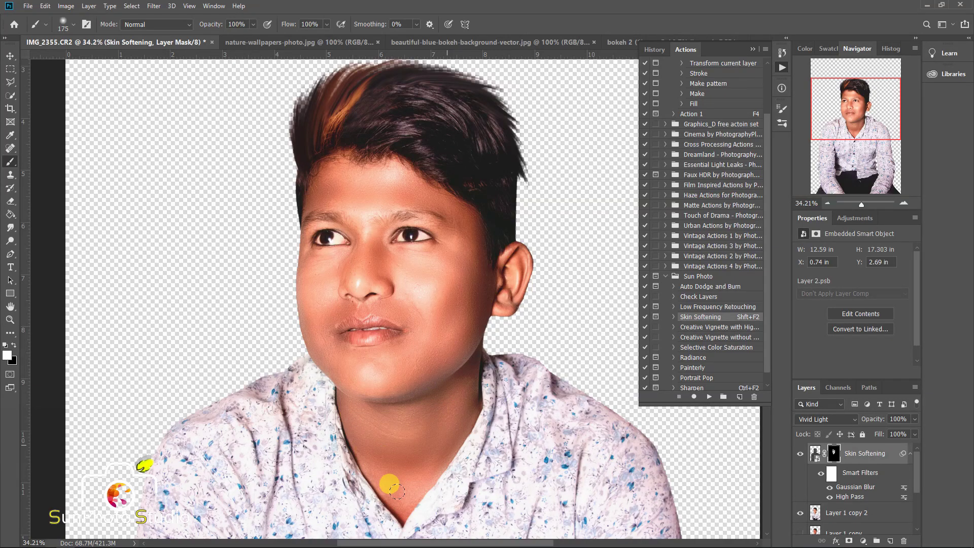
{"action": "scroll", "coordinate": [425, 279], "scroll_direction": "down", "scroll_amount": 5, "text": "alt"}
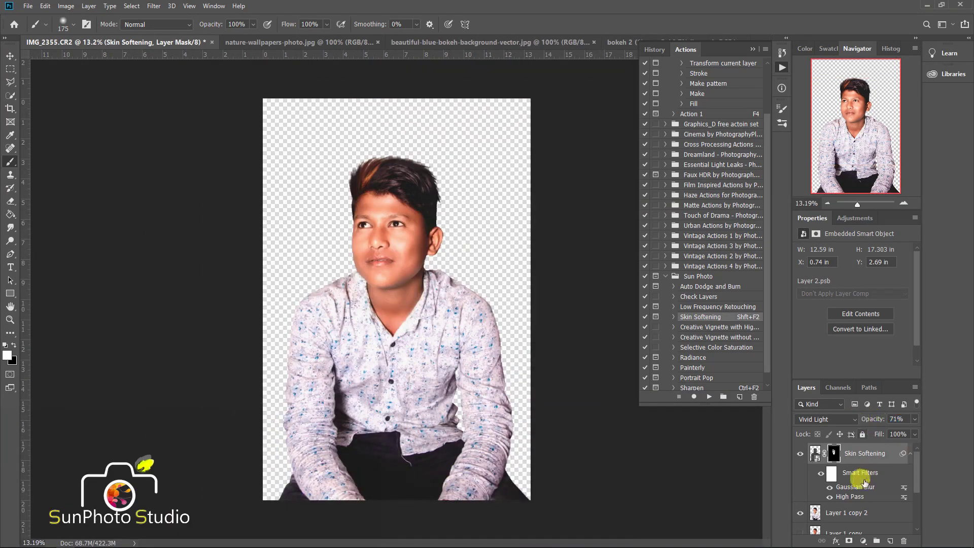
{"action": "right_click", "coordinate": [865, 453]}
{"action": "left_click", "coordinate": [874, 327]}
{"action": "scroll", "coordinate": [380, 218], "scroll_direction": "down", "scroll_amount": 1, "text": "alt"}
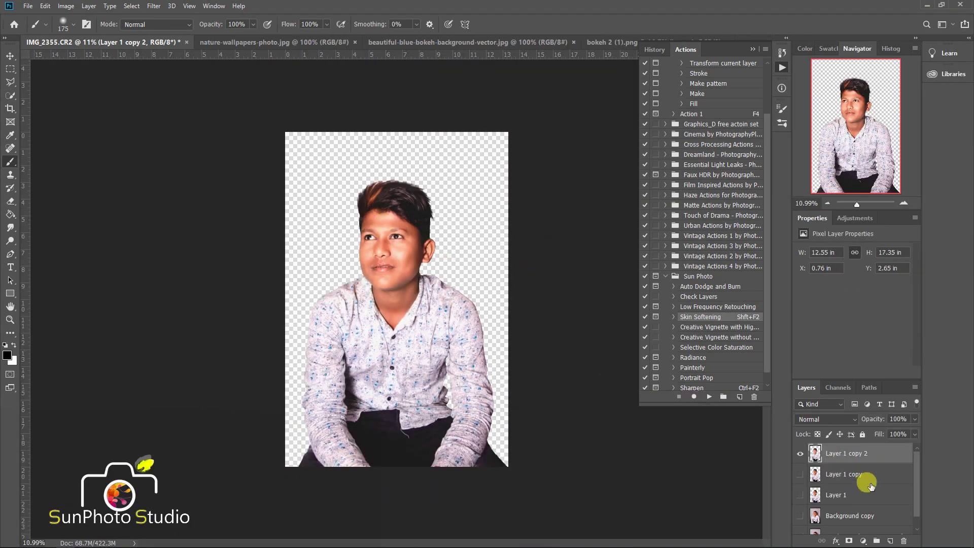
{"action": "left_click", "coordinate": [154, 6]}
{"action": "mouse_move", "coordinate": [174, 271]}
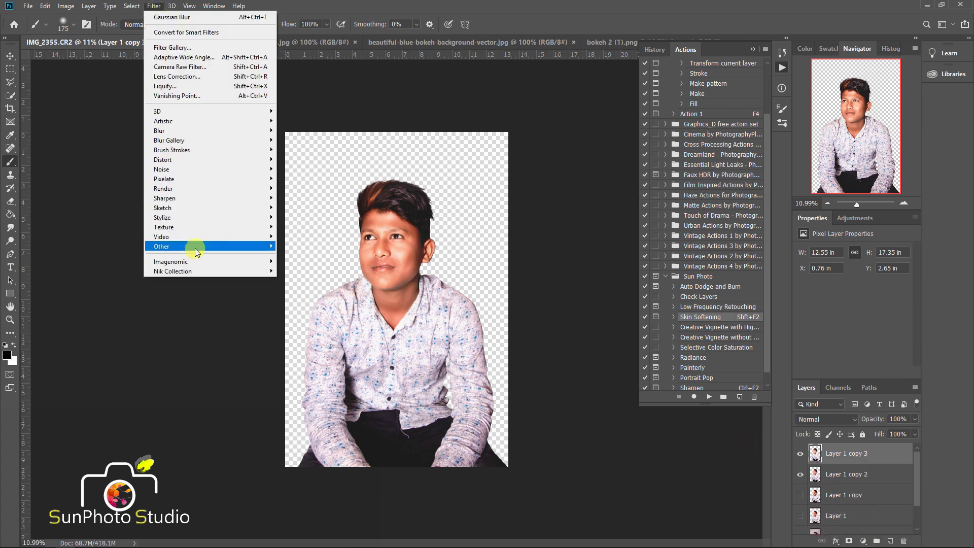
Launch Color Efex Pro 4 and apply Detail Extractor, raising detail extraction to 34%
{"action": "left_click", "coordinate": [292, 280]}
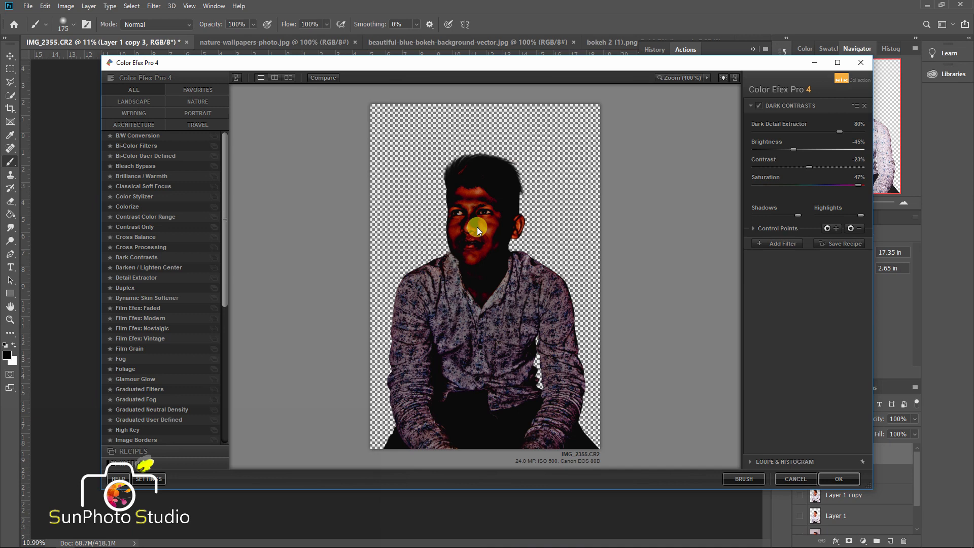
{"action": "left_click", "coordinate": [136, 257]}
{"action": "left_click", "coordinate": [128, 278]}
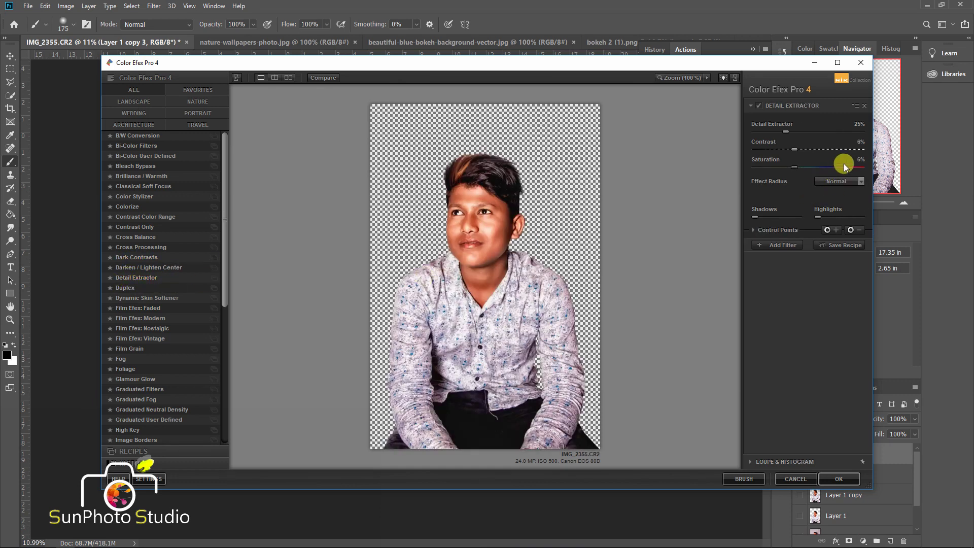
{"action": "left_click", "coordinate": [821, 149]}
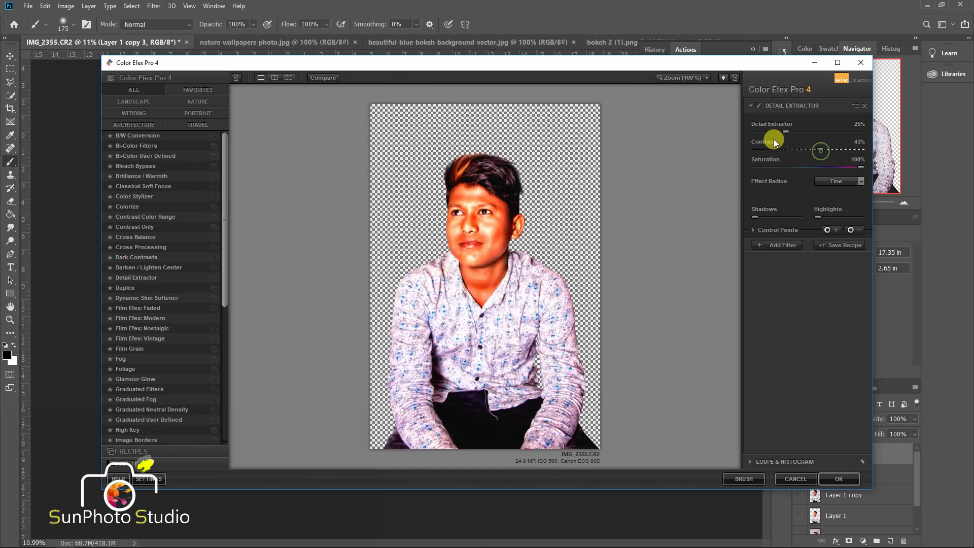
{"action": "left_click", "coordinate": [762, 132]}
{"action": "mouse_move", "coordinate": [777, 132]}
{"action": "left_mouse_down"}
{"action": "mouse_move", "coordinate": [800, 133]}
{"action": "mouse_move", "coordinate": [777, 133]}
{"action": "left_mouse_up"}
Stack Dark Contrasts with tuned brightness, contrast and saturation, and apply back to Photoshop
{"action": "left_click", "coordinate": [782, 244]}
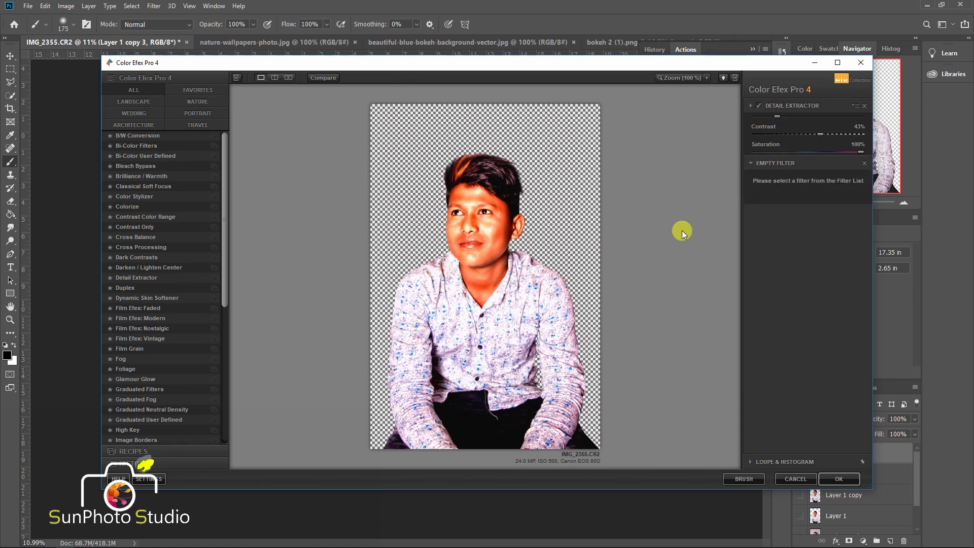
{"action": "left_click", "coordinate": [123, 257]}
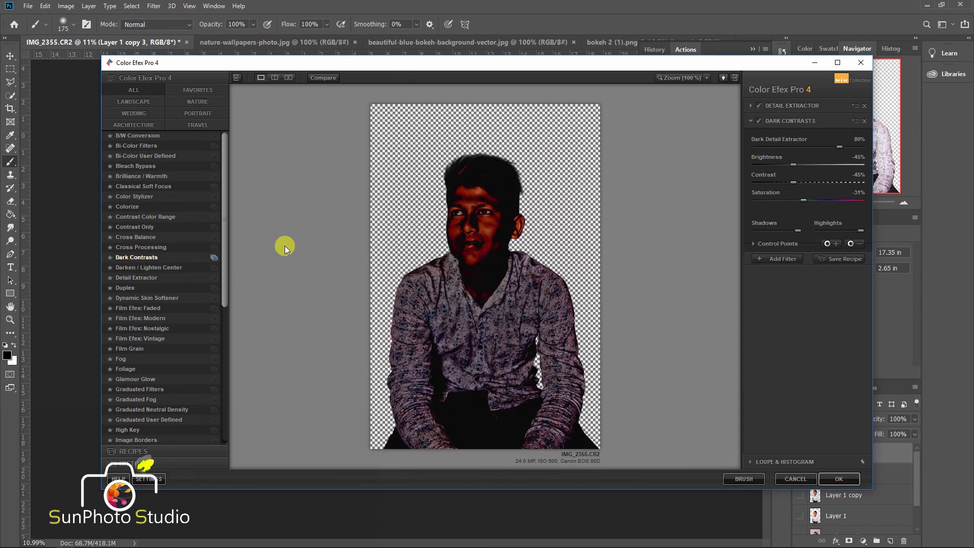
{"action": "left_click_drag", "start_coordinate": [839, 146], "coordinate": [756, 146]}
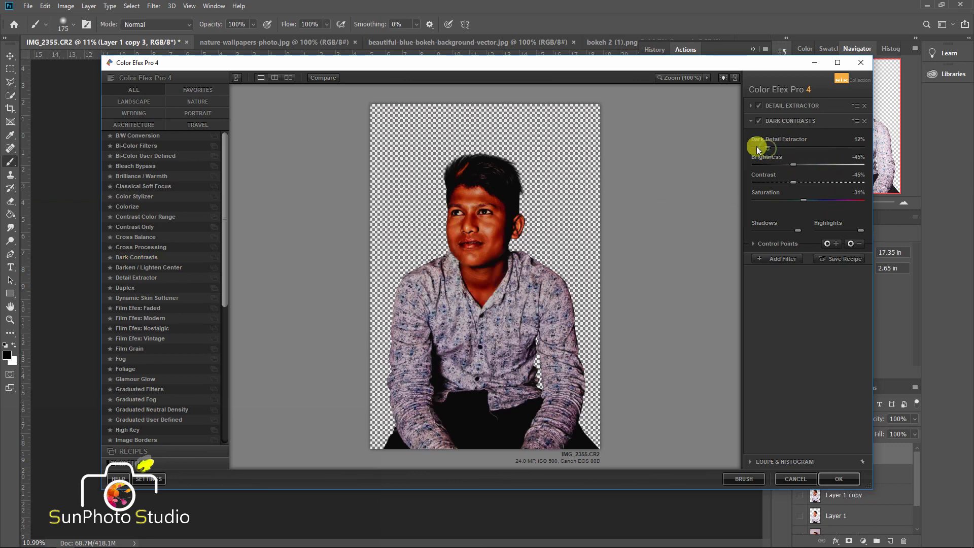
{"action": "mouse_move", "coordinate": [852, 165]}
{"action": "left_mouse_down"}
{"action": "mouse_move", "coordinate": [825, 168]}
{"action": "mouse_move", "coordinate": [845, 165]}
{"action": "left_mouse_up"}
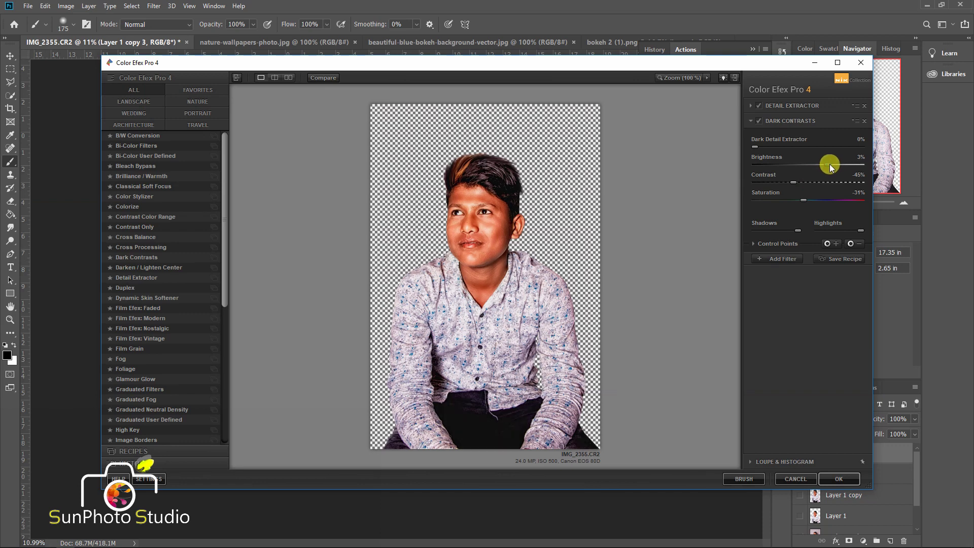
{"action": "left_click_drag", "start_coordinate": [842, 164], "coordinate": [808, 186]}
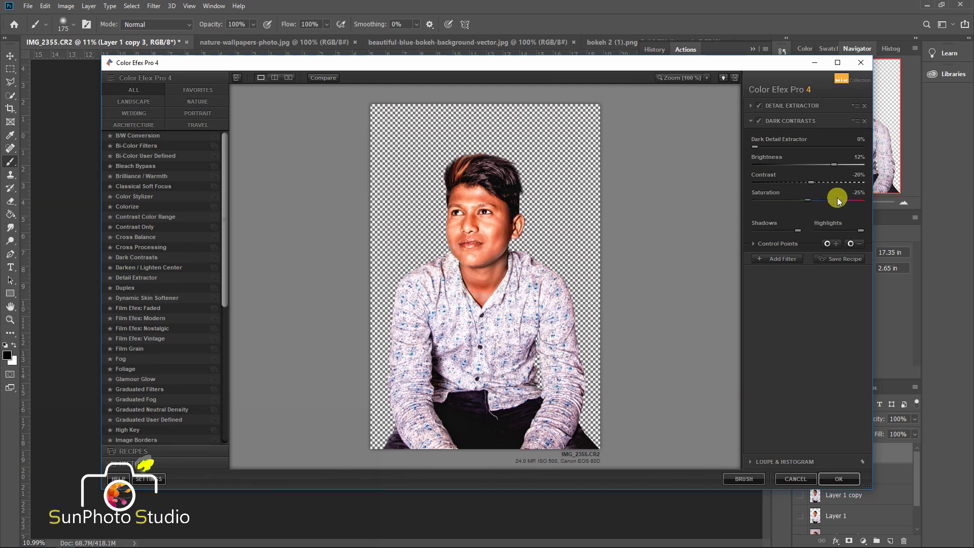
{"action": "left_click_drag", "start_coordinate": [837, 198], "coordinate": [864, 201]}
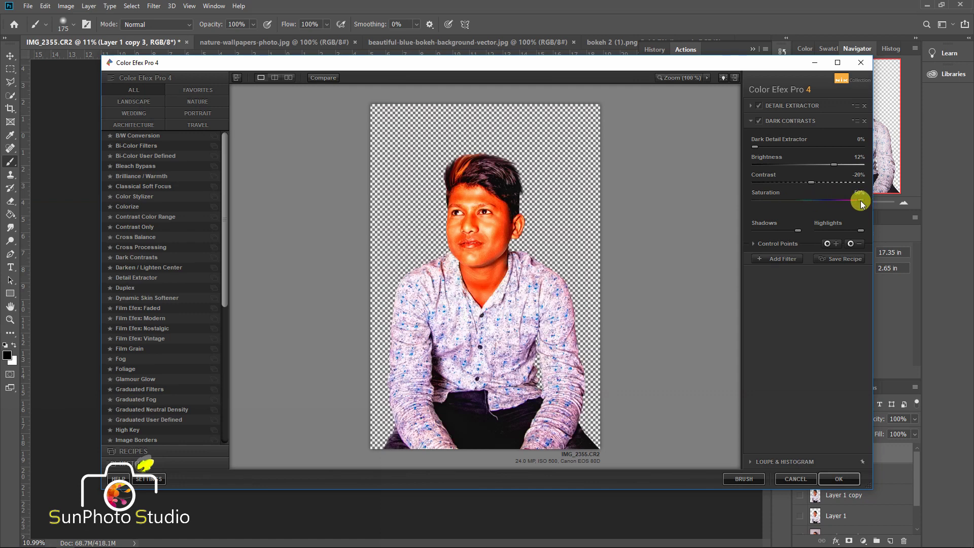
{"action": "left_click", "coordinate": [838, 478]}
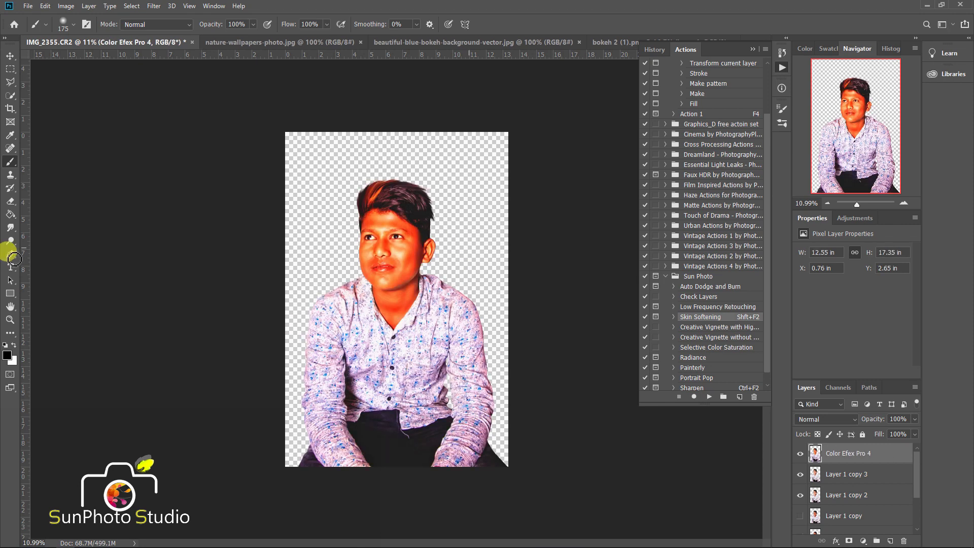
With the Pen tool, trace a path from the chin edge down along the collar
{"action": "left_click", "coordinate": [11, 254]}
{"action": "scroll", "coordinate": [369, 280], "scroll_direction": "up", "scroll_amount": 3}
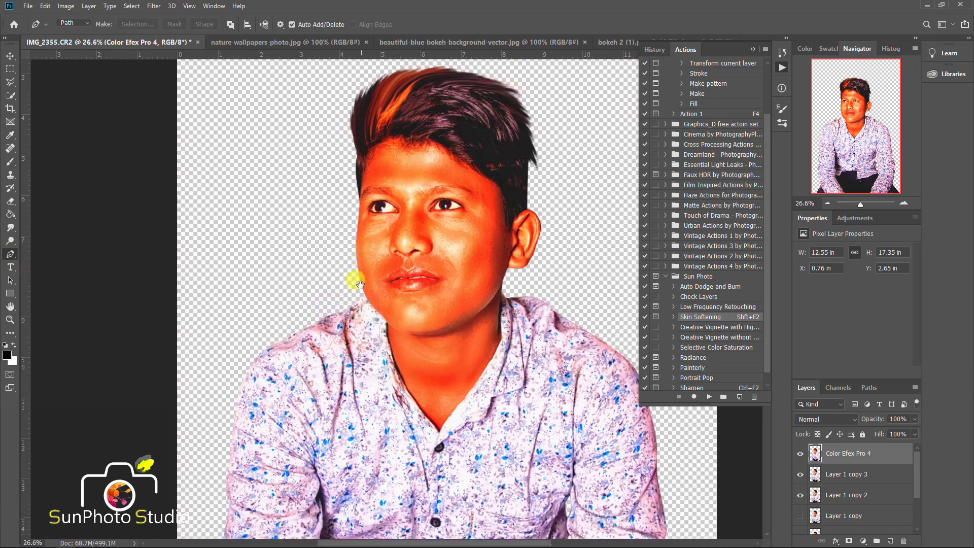
{"action": "scroll", "coordinate": [359, 279], "scroll_direction": "up", "scroll_amount": 3}
{"action": "scroll", "coordinate": [398, 265], "scroll_direction": "up", "scroll_amount": 2}
{"action": "left_click_drag", "start_coordinate": [381, 290], "coordinate": [189, 167]}
{"action": "scroll", "coordinate": [225, 183], "scroll_direction": "up", "scroll_amount": 3}
{"action": "left_click", "coordinate": [237, 188]}
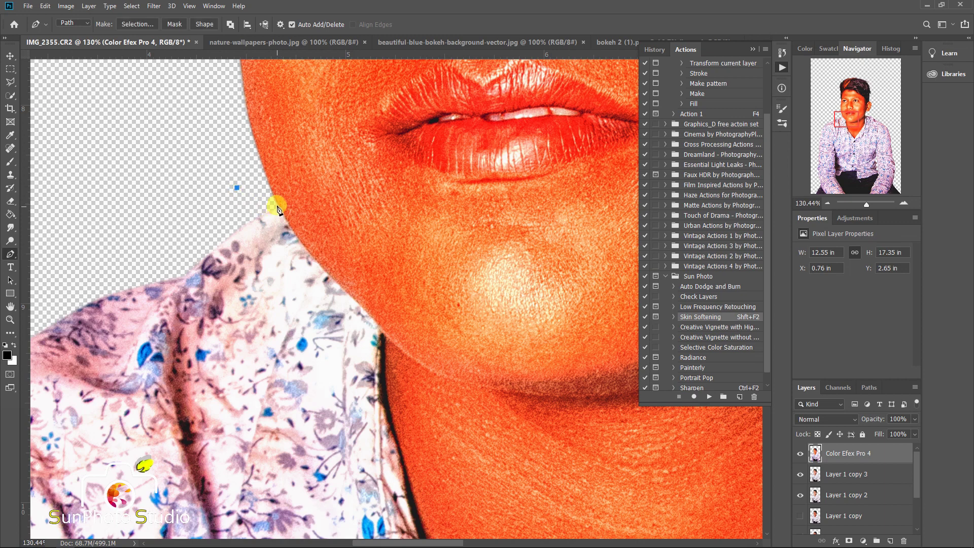
{"action": "left_click", "coordinate": [312, 257]}
{"action": "left_click", "coordinate": [345, 289]}
{"action": "left_click", "coordinate": [379, 320]}
{"action": "left_click_drag", "start_coordinate": [378, 324], "coordinate": [375, 168]}
{"action": "left_click", "coordinate": [369, 211]}
{"action": "left_click", "coordinate": [385, 273]}
{"action": "left_click_drag", "start_coordinate": [387, 289], "coordinate": [384, 235]}
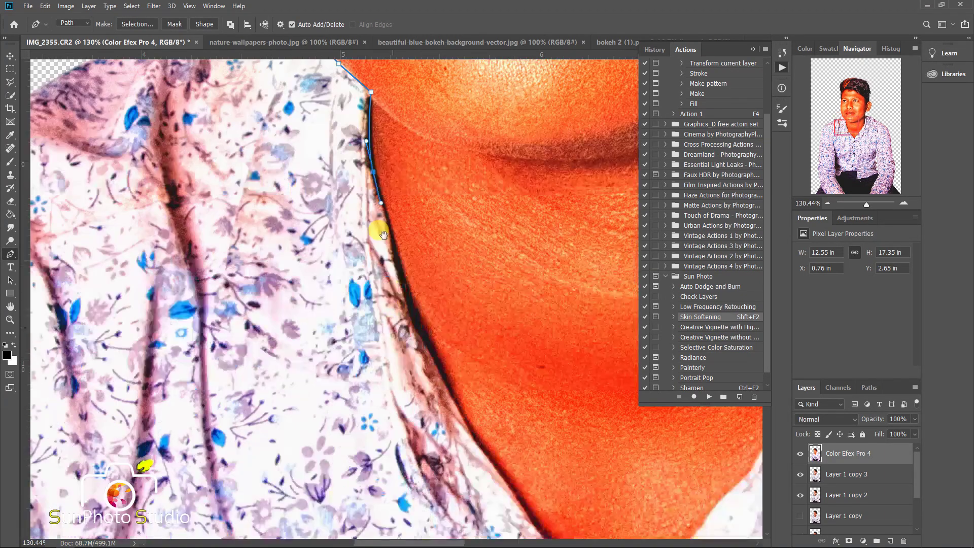
{"action": "left_click_drag", "start_coordinate": [403, 283], "coordinate": [375, 211]}
{"action": "mouse_move", "coordinate": [427, 297]}
{"action": "left_mouse_down"}
{"action": "mouse_move", "coordinate": [451, 335]}
{"action": "mouse_move", "coordinate": [403, 211]}
{"action": "left_mouse_up"}
Continue the path around the V-neck point and up the right collar to the neck side
{"action": "left_click", "coordinate": [412, 221]}
{"action": "left_click", "coordinate": [452, 269]}
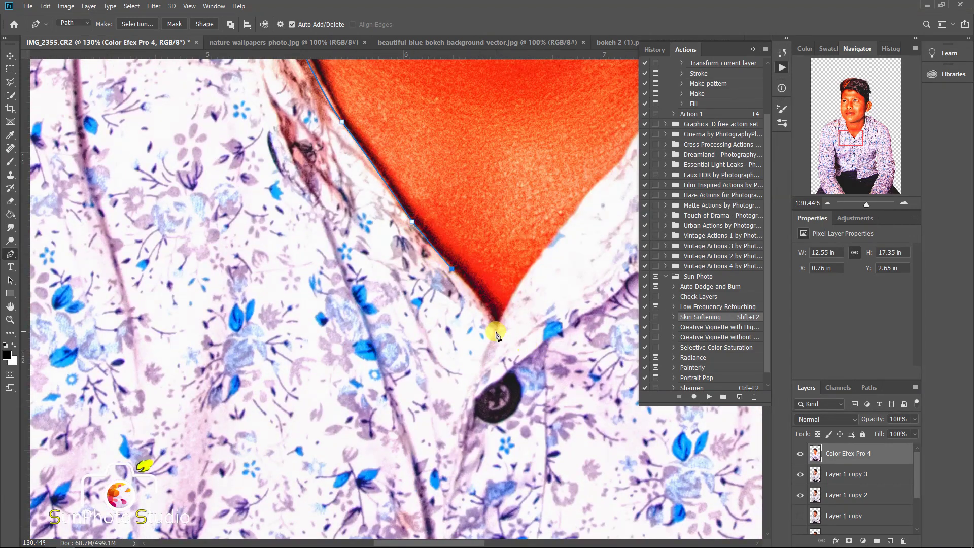
{"action": "left_click", "coordinate": [558, 234]}
{"action": "left_click", "coordinate": [588, 196]}
{"action": "left_click", "coordinate": [621, 164]}
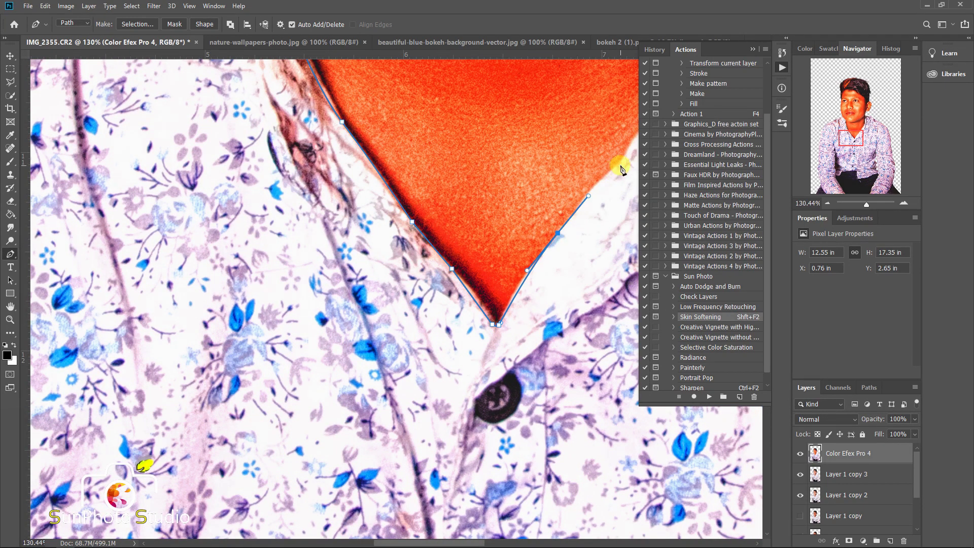
{"action": "left_click_drag", "start_coordinate": [624, 158], "coordinate": [409, 318]}
{"action": "left_click", "coordinate": [461, 245]}
{"action": "left_click", "coordinate": [508, 180]}
{"action": "left_click", "coordinate": [537, 136]}
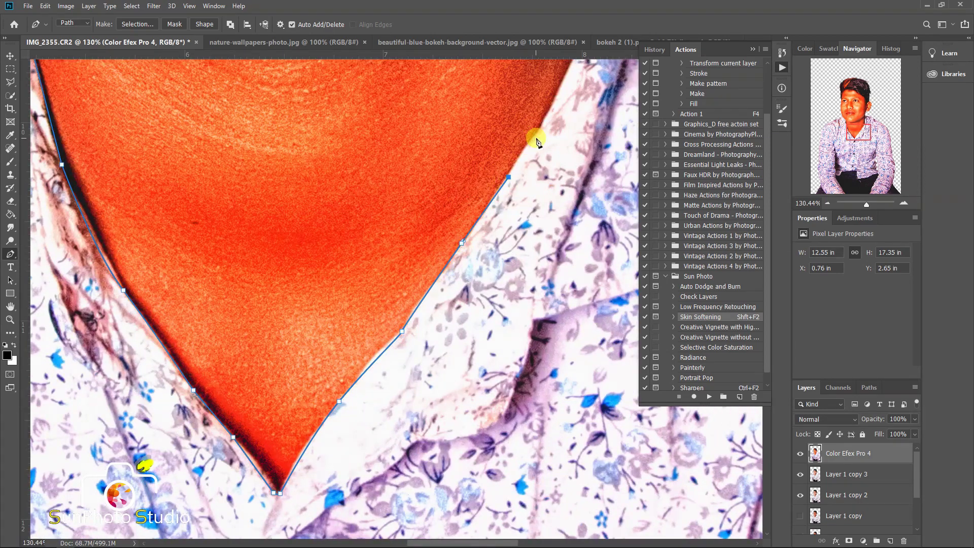
{"action": "left_click_drag", "start_coordinate": [559, 118], "coordinate": [503, 278]}
{"action": "left_click", "coordinate": [528, 196]}
Zoom out to the whole image and close the path around the neck area
{"action": "scroll", "coordinate": [516, 276], "scroll_direction": "up", "scroll_amount": 1}
{"action": "scroll", "coordinate": [516, 277], "scroll_direction": "up", "scroll_amount": 3}
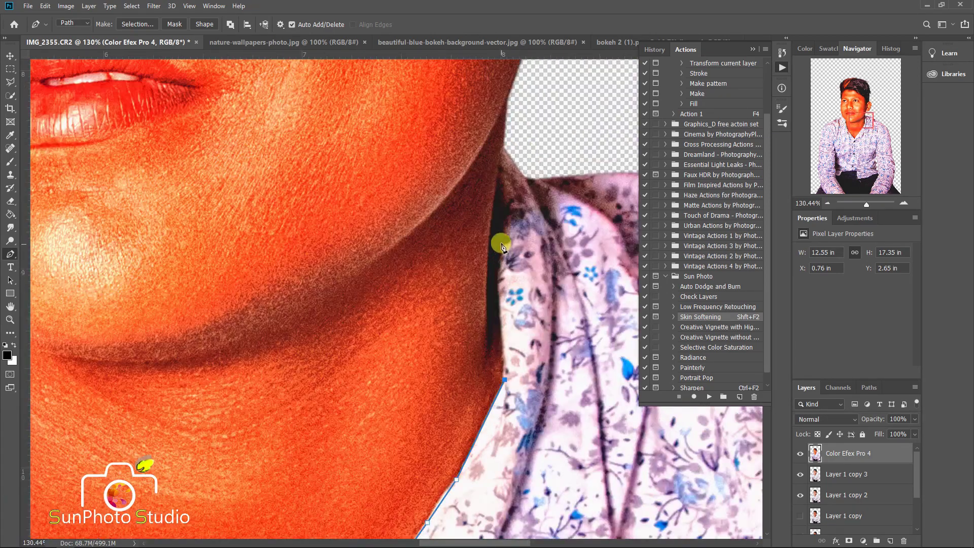
{"action": "left_click_drag", "start_coordinate": [501, 240], "coordinate": [501, 196]}
{"action": "key", "text": "ctrl+0"}
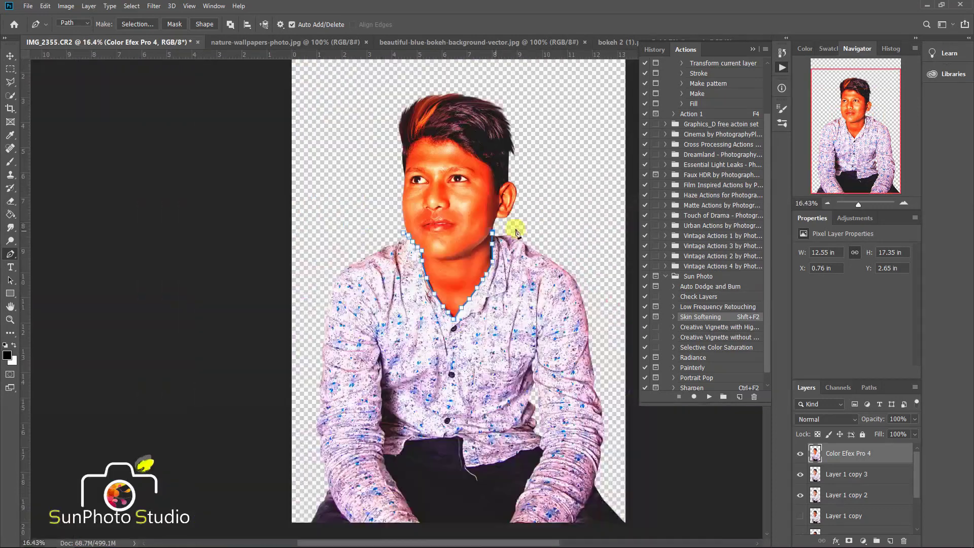
{"action": "left_click", "coordinate": [390, 83]}
{"action": "left_click", "coordinate": [359, 167]}
Turn the path into a feathered selection and copy it to a new layer
{"action": "key", "text": "ctrl+Return"}
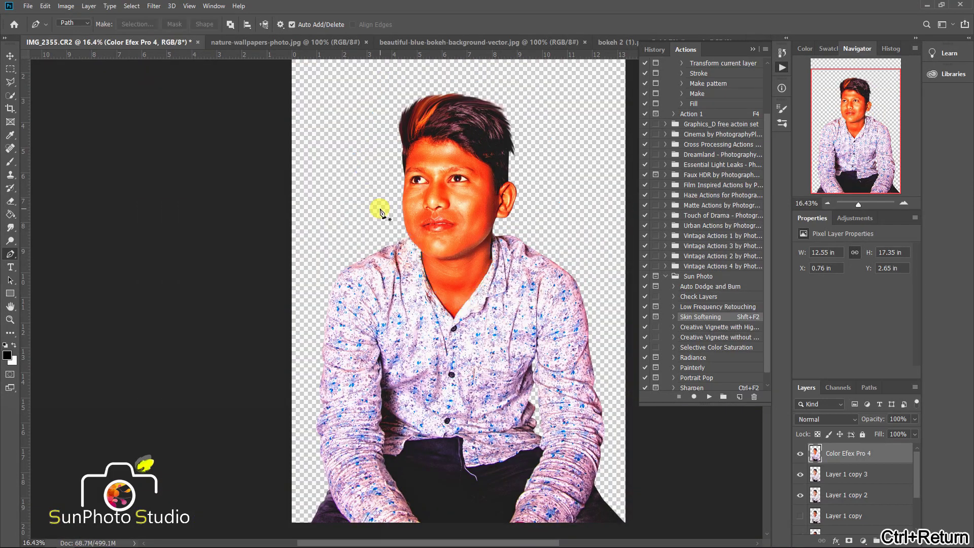
{"action": "key", "text": "l"}
{"action": "right_click", "coordinate": [474, 167]}
{"action": "left_click", "coordinate": [488, 188]}
{"action": "key", "text": "Return"}
{"action": "key", "text": "p"}
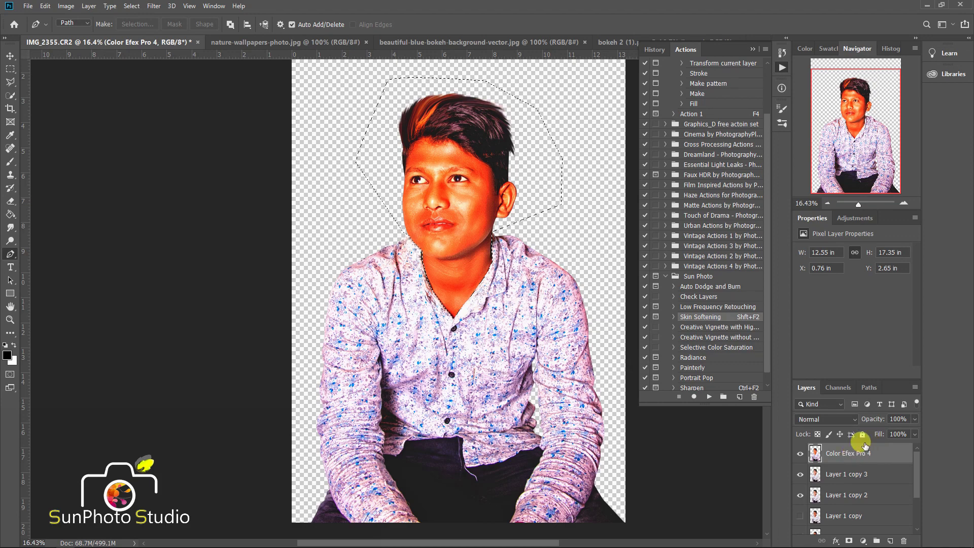
{"action": "key", "text": "ctrl+j"}
{"action": "key", "text": "i"}
{"action": "key", "text": "ctrl+k"}
{"action": "left_click", "coordinate": [690, 107]}
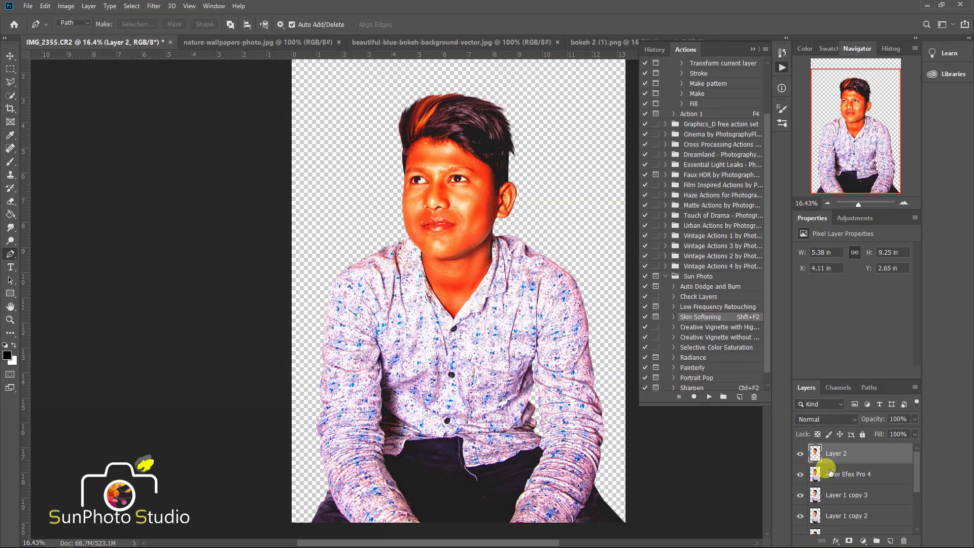
Trace a lasso selection around the boy's head, ear and neck
{"action": "left_click", "coordinate": [10, 81]}
{"action": "left_click_drag", "start_coordinate": [413, 238], "coordinate": [419, 236]}
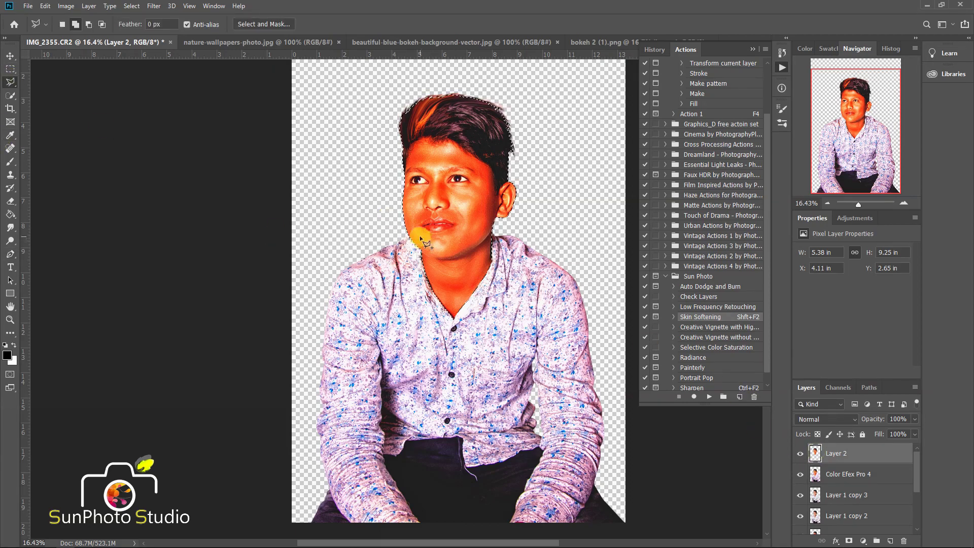
{"action": "left_click", "coordinate": [407, 234], "text": "ctrl+space"}
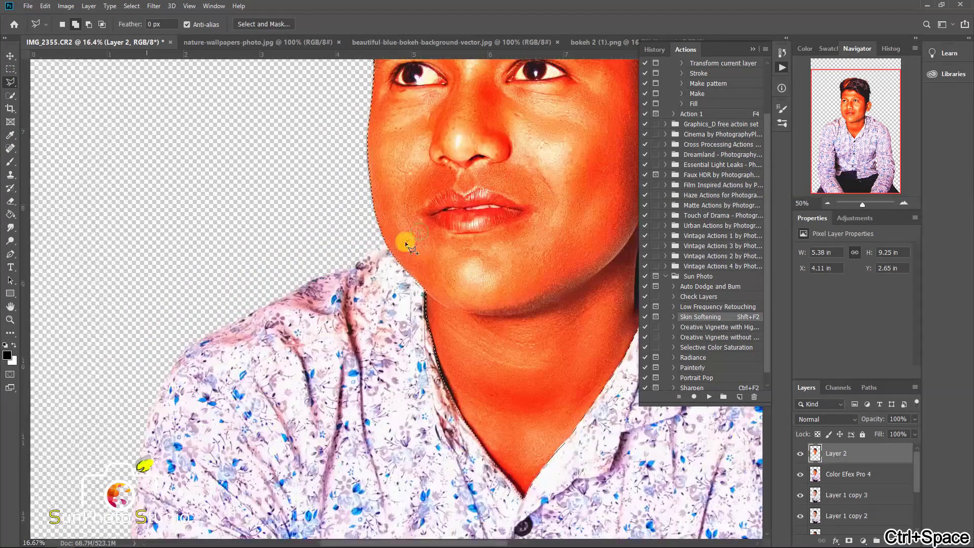
{"action": "left_click", "coordinate": [355, 227]}
{"action": "left_click", "coordinate": [355, 227], "text": "ctrl+alt+space"}
{"action": "left_click", "coordinate": [315, 134]}
{"action": "left_click", "coordinate": [339, 66]}
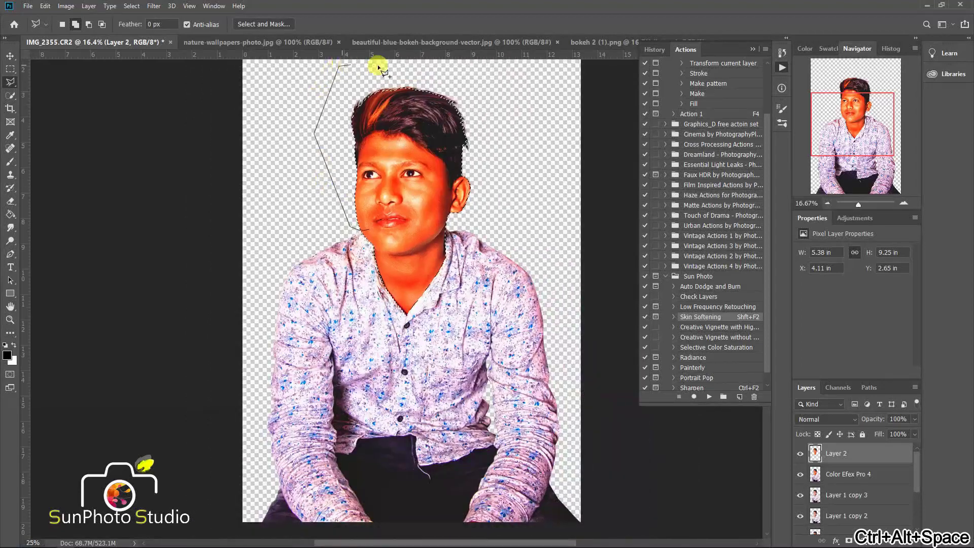
{"action": "left_click", "coordinate": [472, 77]}
{"action": "left_click", "coordinate": [492, 153]}
{"action": "left_click", "coordinate": [473, 202]}
{"action": "left_click", "coordinate": [451, 220], "text": "ctrl+space"}
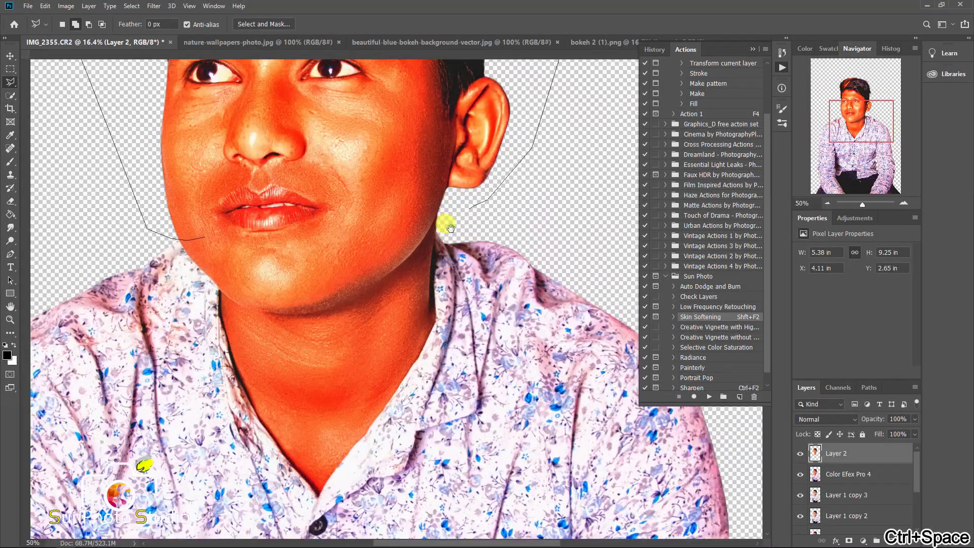
{"action": "left_click", "coordinate": [254, 226], "text": "ctrl+alt+space"}
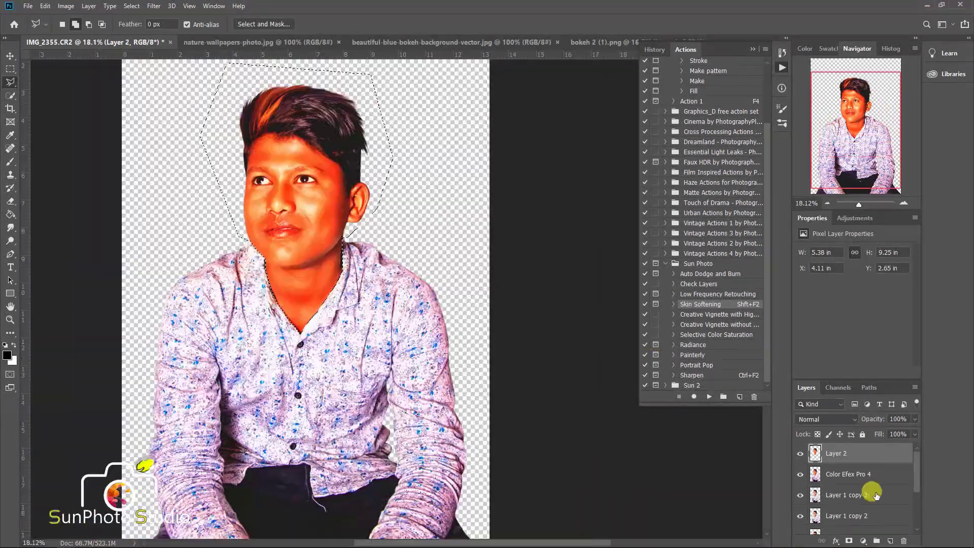
{"action": "left_click", "coordinate": [847, 474]}
Deselect, then fade Layer 2's orange skin tint to about 9% opacity
{"action": "key", "text": "ctrl+d"}
{"action": "left_click", "coordinate": [837, 453]}
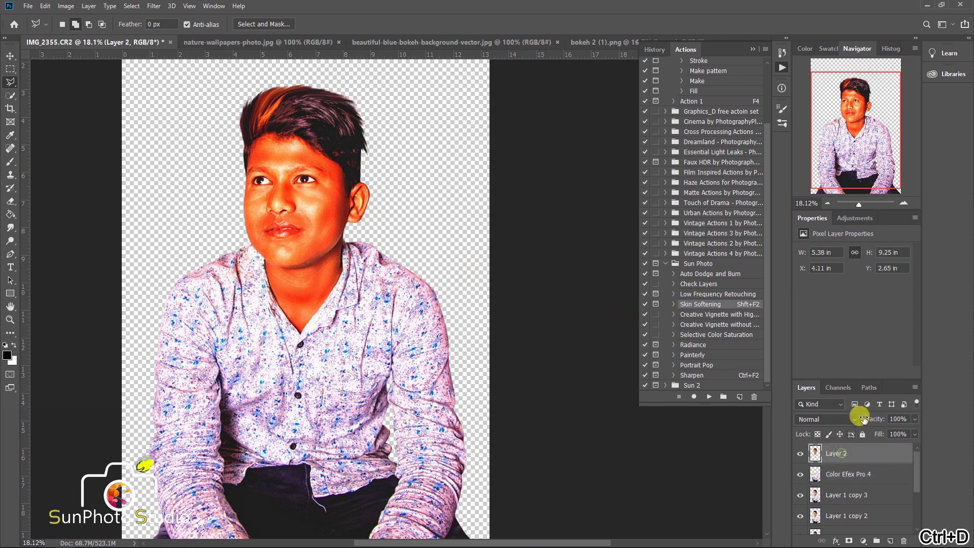
{"action": "left_click_drag", "start_coordinate": [872, 419], "coordinate": [839, 430]}
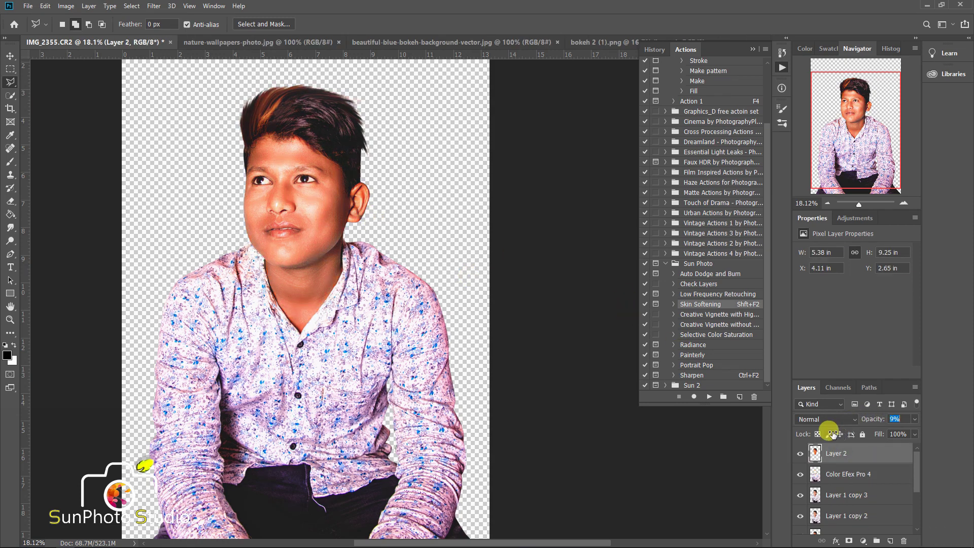
{"action": "type", "text": "10"}
{"action": "key", "text": "ctrl+plus"}
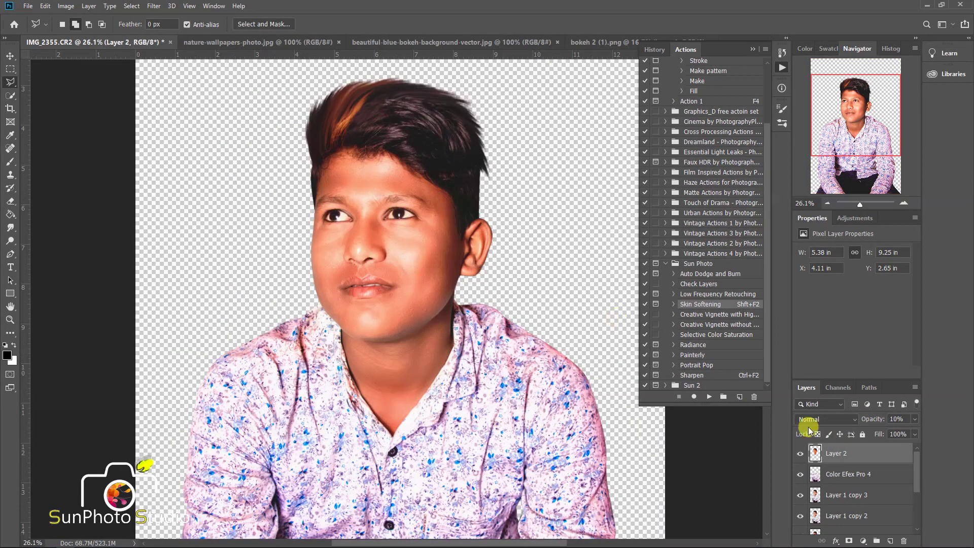
{"action": "left_click_drag", "start_coordinate": [862, 441], "coordinate": [870, 419]}
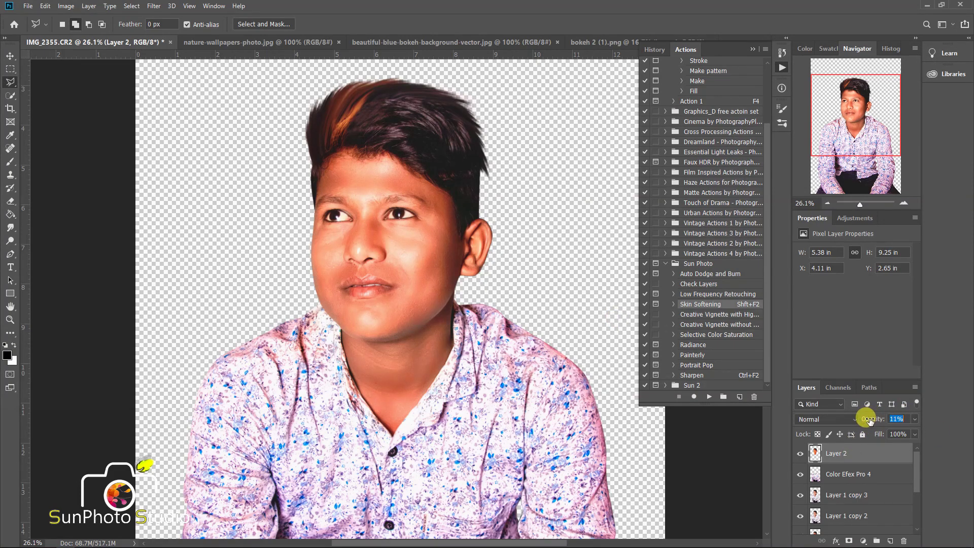
{"action": "key", "text": "ctrl+minus"}
{"action": "key", "text": "ctrl+minus"}
{"action": "key", "text": "ctrl+minus"}
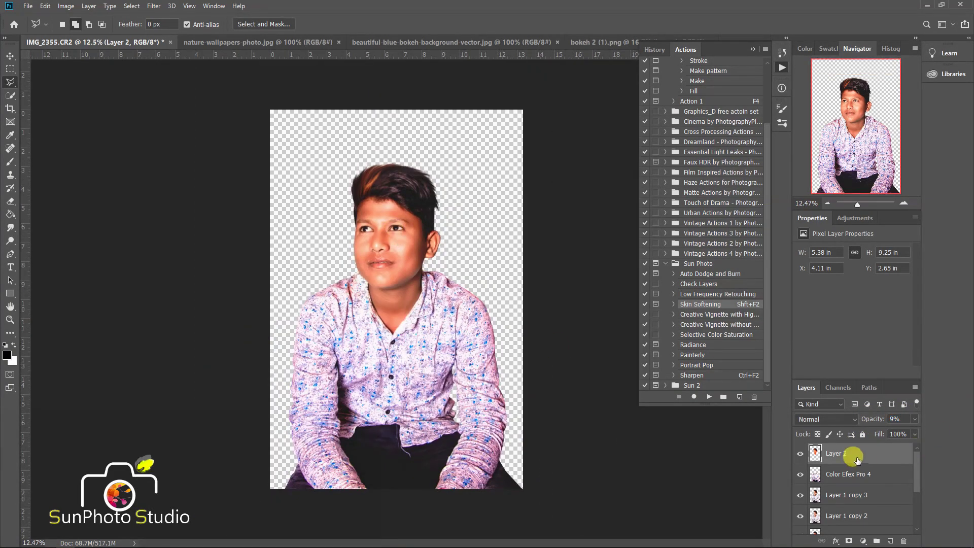
Merge Layer 2 and Color Efex Pro 4 down into Layer 1 copy 3
{"action": "right_click", "coordinate": [845, 453]}
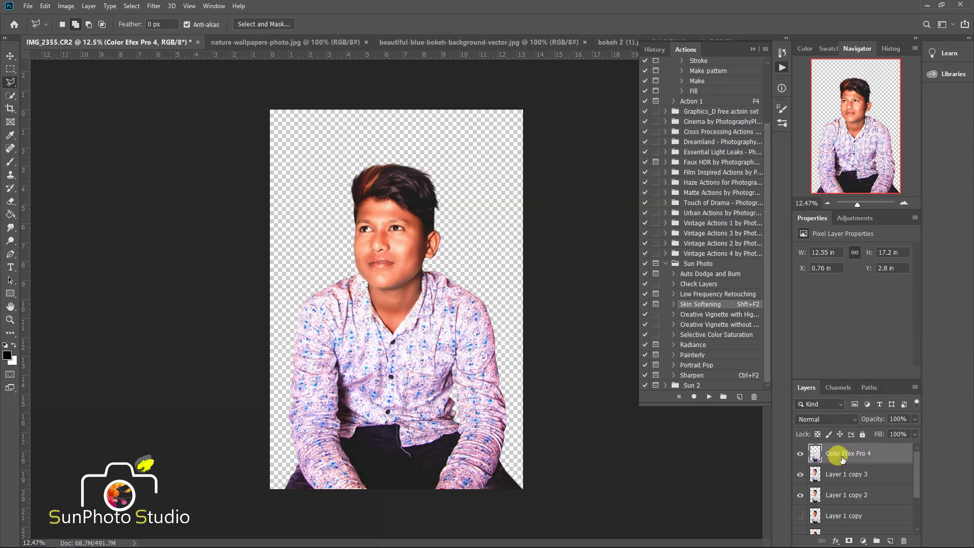
{"action": "right_click", "coordinate": [832, 453]}
{"action": "left_click", "coordinate": [857, 323]}
{"action": "left_click", "coordinate": [800, 453]}
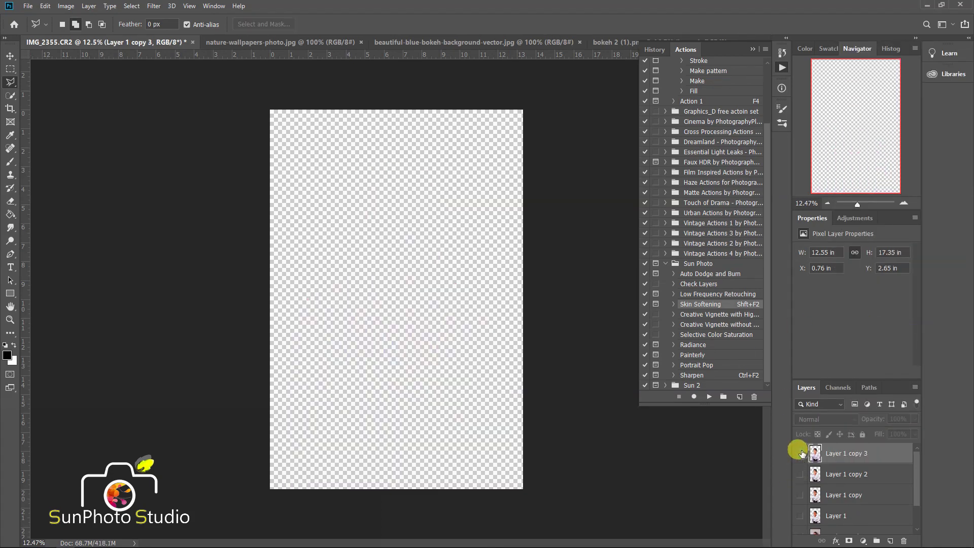
{"action": "scroll", "coordinate": [396, 177], "scroll_direction": "up", "scroll_amount": 1}
Apply Levels with black input 22 and midtone 1.1 to deepen shadows
{"action": "left_click", "coordinate": [146, 7]}
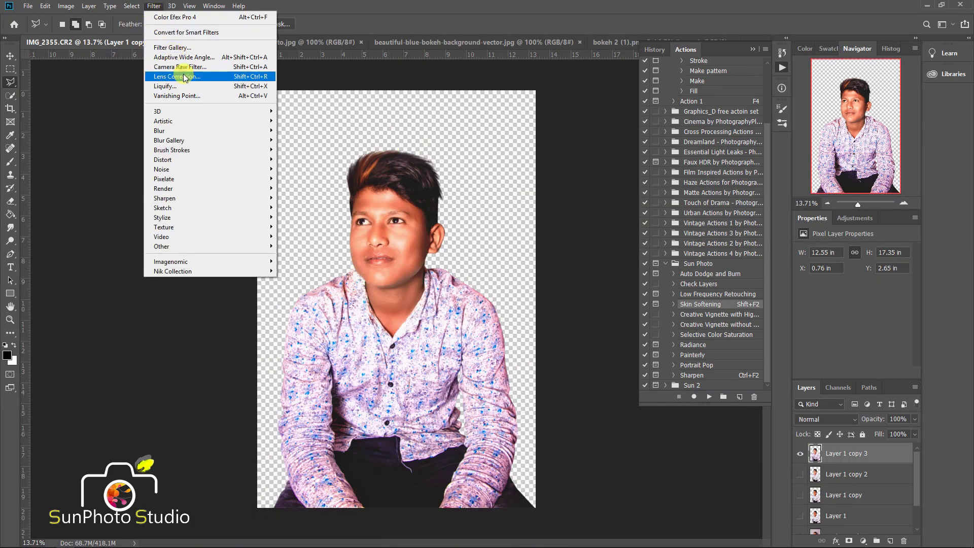
{"action": "left_click", "coordinate": [196, 43]}
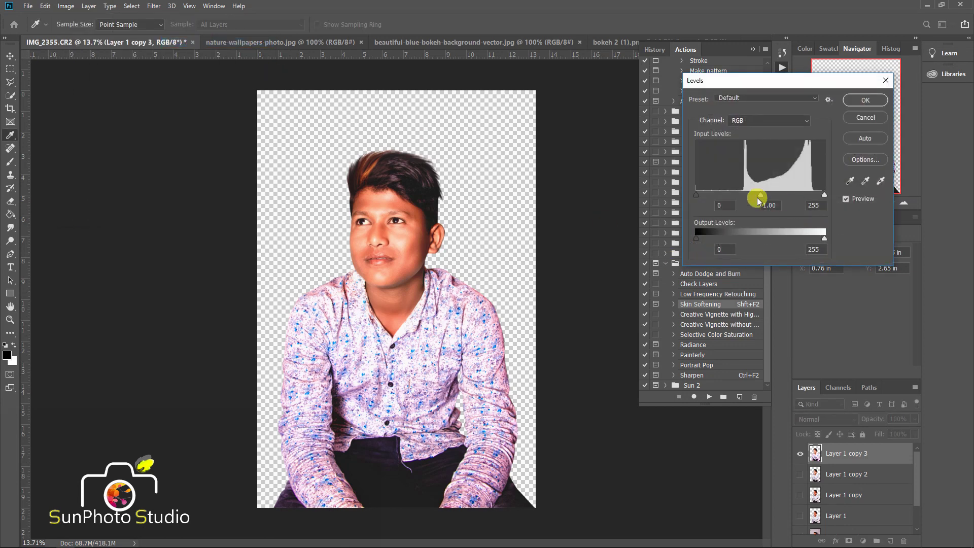
{"action": "left_click_drag", "start_coordinate": [696, 194], "coordinate": [708, 195]}
{"action": "type", "text": "1.1"}
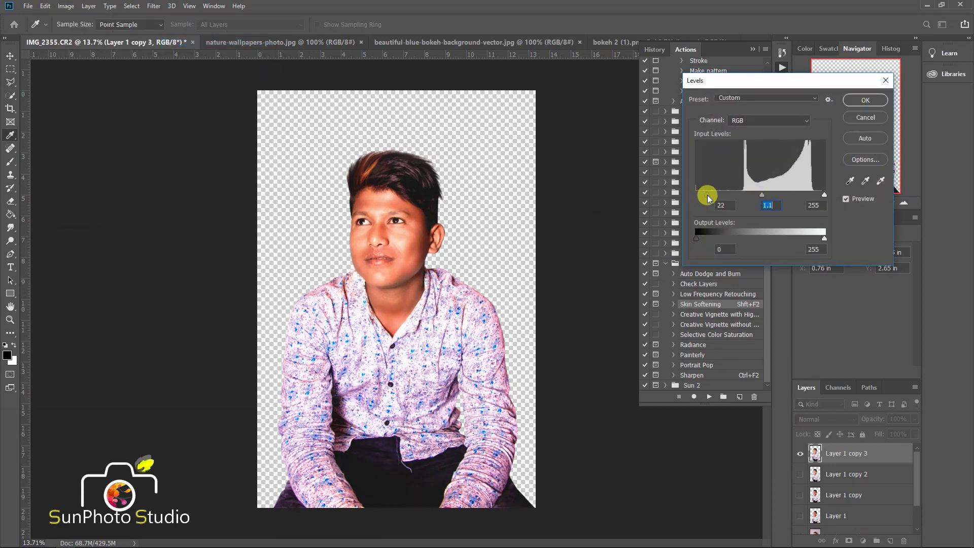
{"action": "left_click", "coordinate": [858, 105]}
Apply a midtone Color Balance of −10, 0, +3 to cool the colours
{"action": "left_click", "coordinate": [66, 6]}
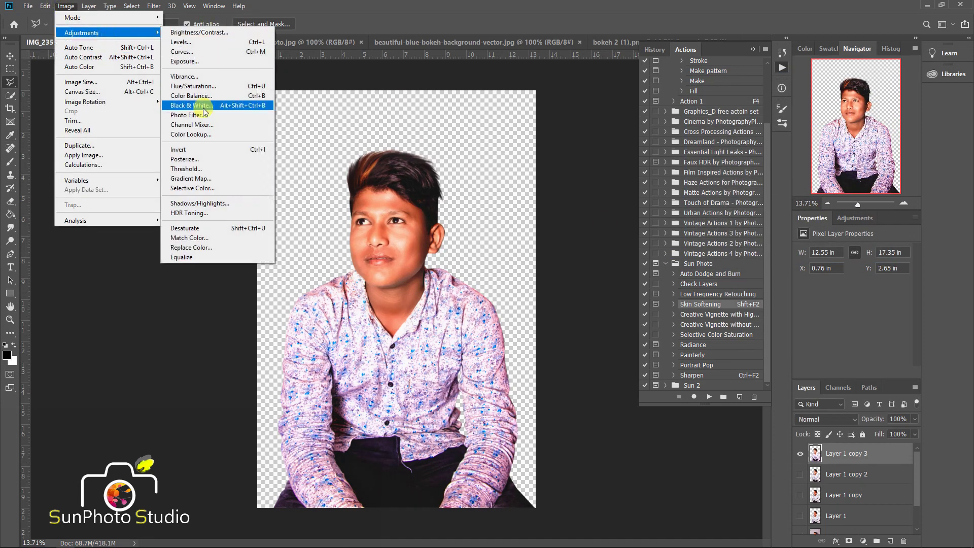
{"action": "left_click", "coordinate": [201, 96]}
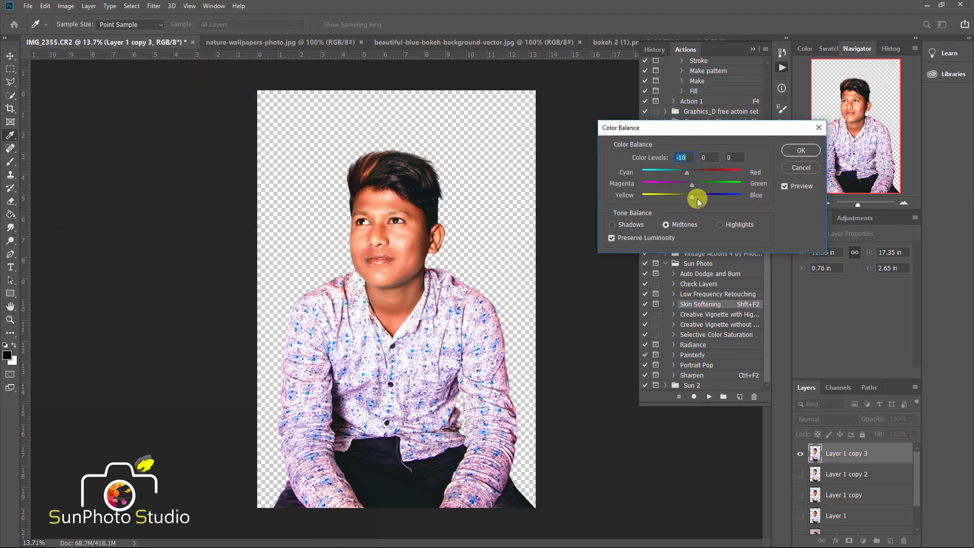
{"action": "left_click_drag", "start_coordinate": [697, 199], "coordinate": [699, 197]}
{"action": "left_click", "coordinate": [796, 151]}
{"action": "key", "text": "l"}
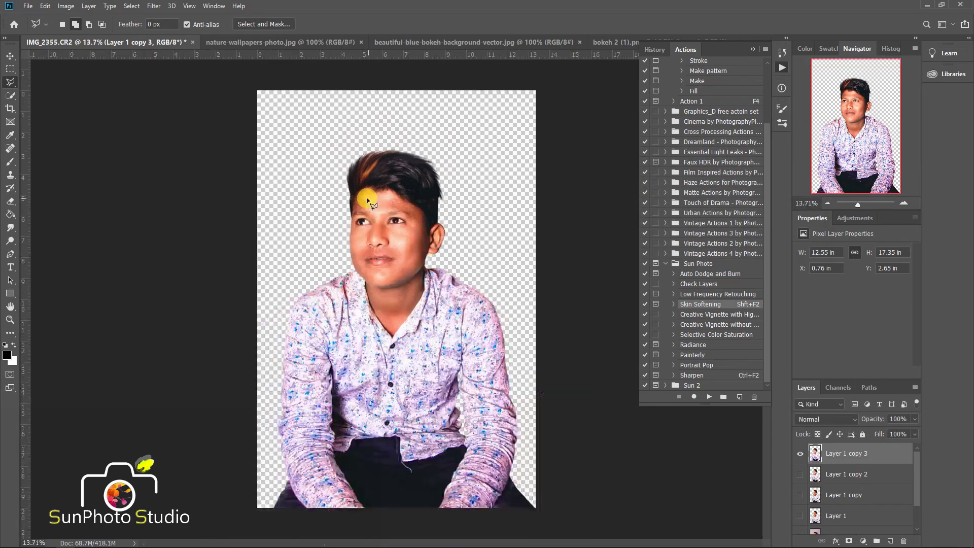
{"action": "left_click", "coordinate": [781, 67]}
{"action": "key", "text": "ctrl+minus"}
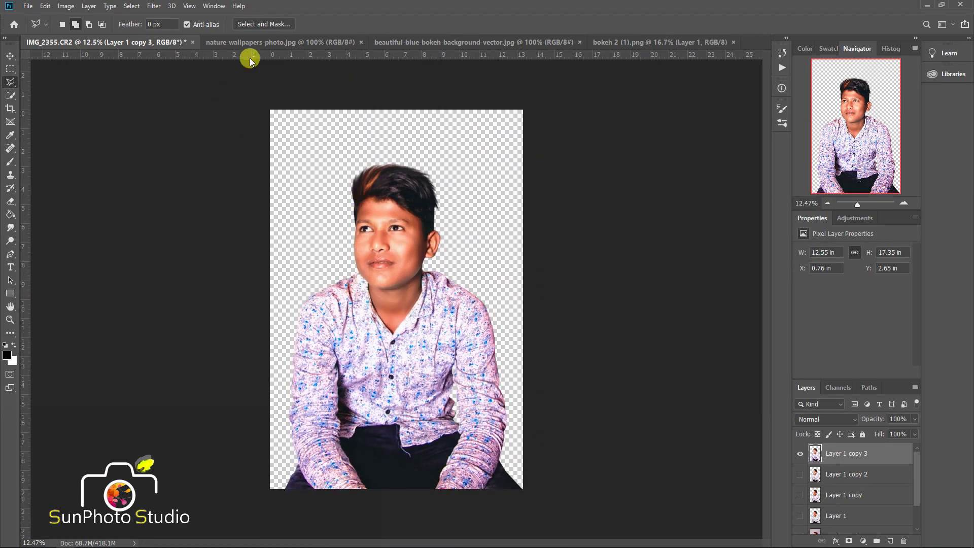
Bring nature-wallpapers-photo.jpg into IMG_2355 and place it below Layer 1 copy 3
{"action": "left_click", "coordinate": [243, 42]}
{"action": "left_click", "coordinate": [10, 55]}
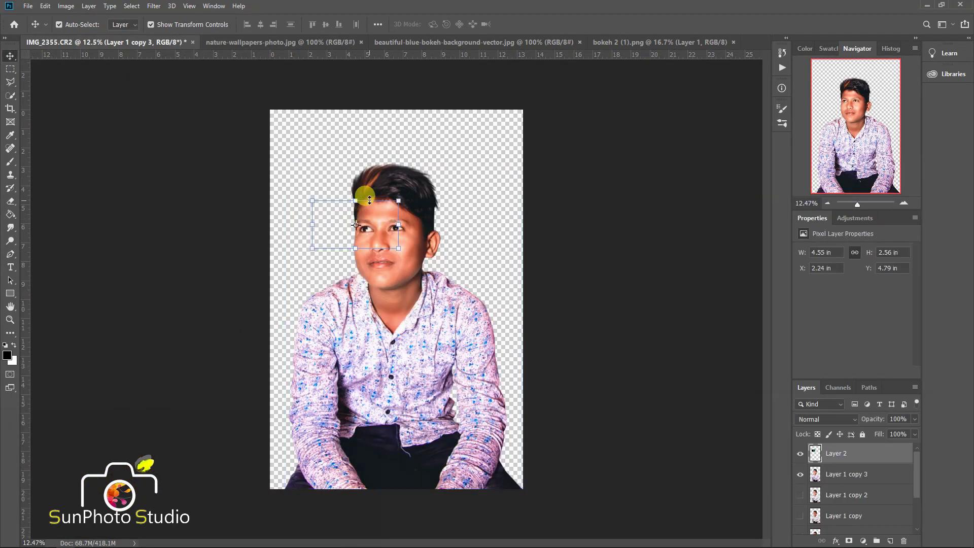
{"action": "left_click_drag", "start_coordinate": [86, 47], "coordinate": [355, 226]}
{"action": "left_click_drag", "start_coordinate": [872, 457], "coordinate": [865, 479]}
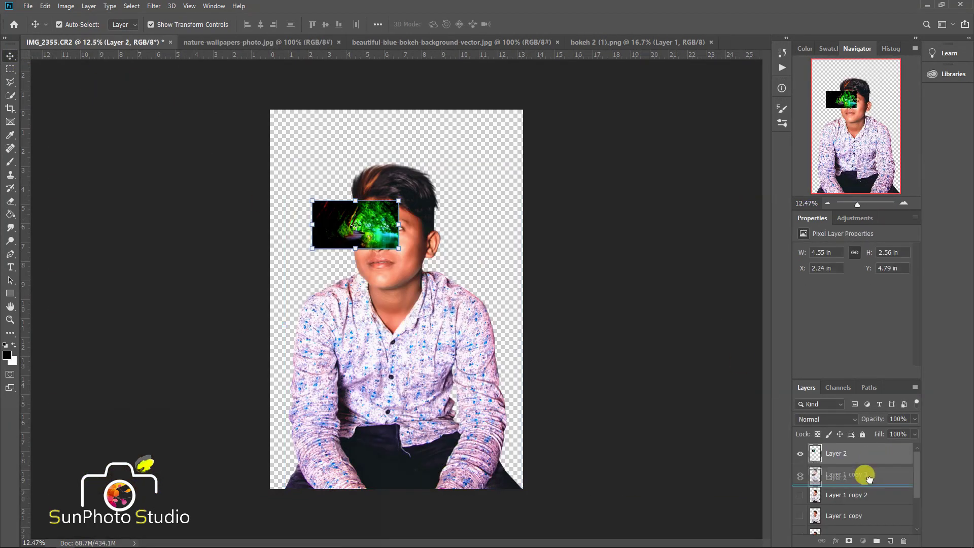
{"action": "key", "text": "ctrl+minus"}
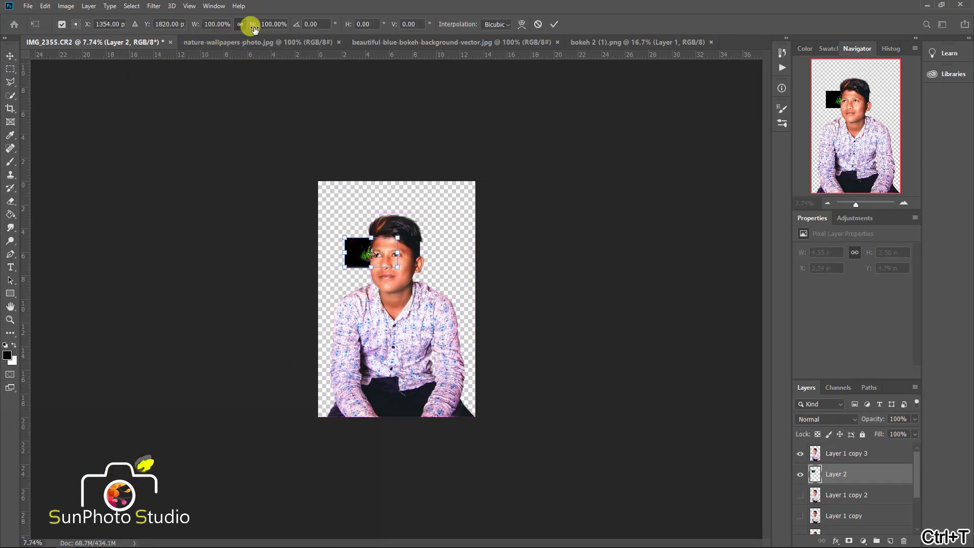
Scale the forest photo up to fill the image and crop to the canvas
{"action": "key", "text": "ctrl+t"}
{"action": "left_click_drag", "start_coordinate": [554, 282], "coordinate": [516, 345]}
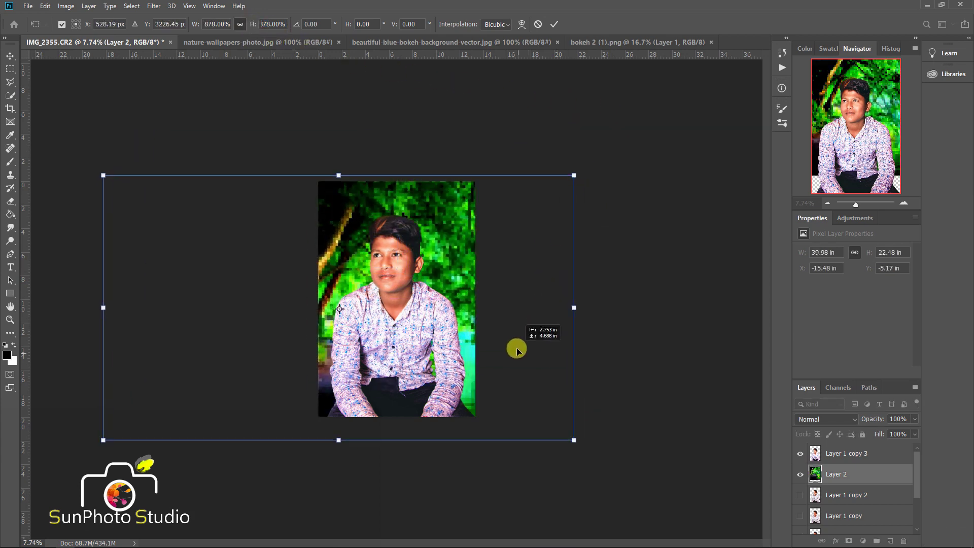
{"action": "key", "text": "Return"}
{"action": "key", "text": "ctrl+plus"}
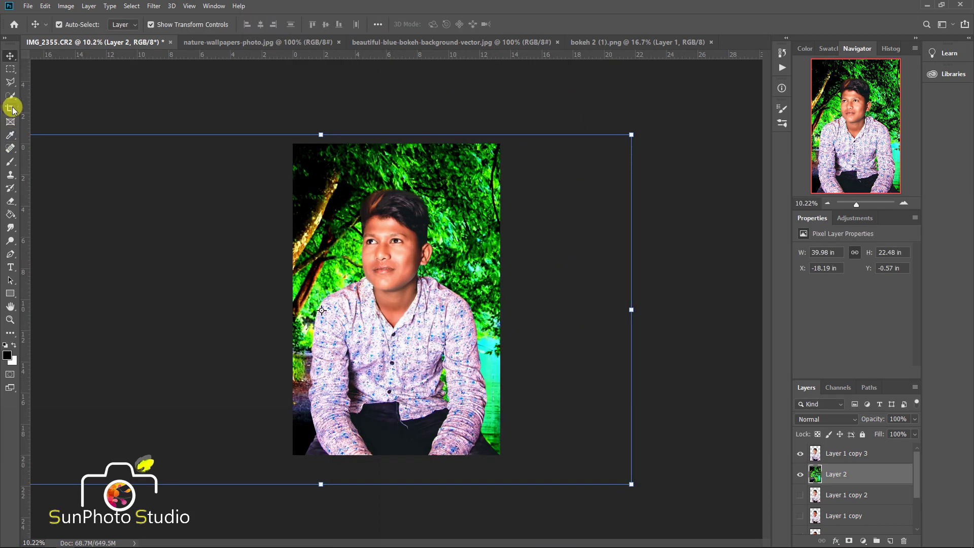
{"action": "left_click", "coordinate": [10, 108]}
{"action": "double_click", "coordinate": [446, 218]}
Apply a Tilt-Shift blur of 85 px with the focus band moved low
{"action": "left_click", "coordinate": [154, 6]}
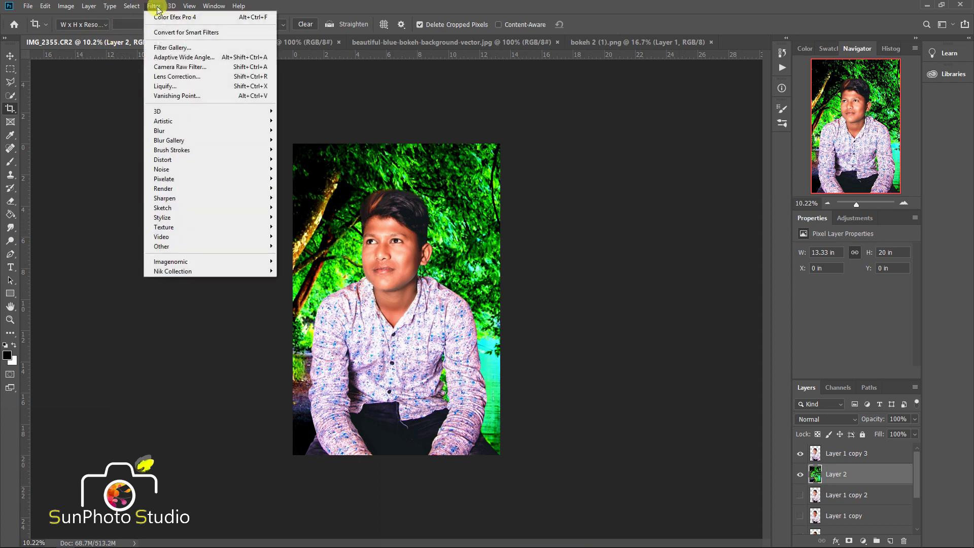
{"action": "left_click", "coordinate": [312, 161]}
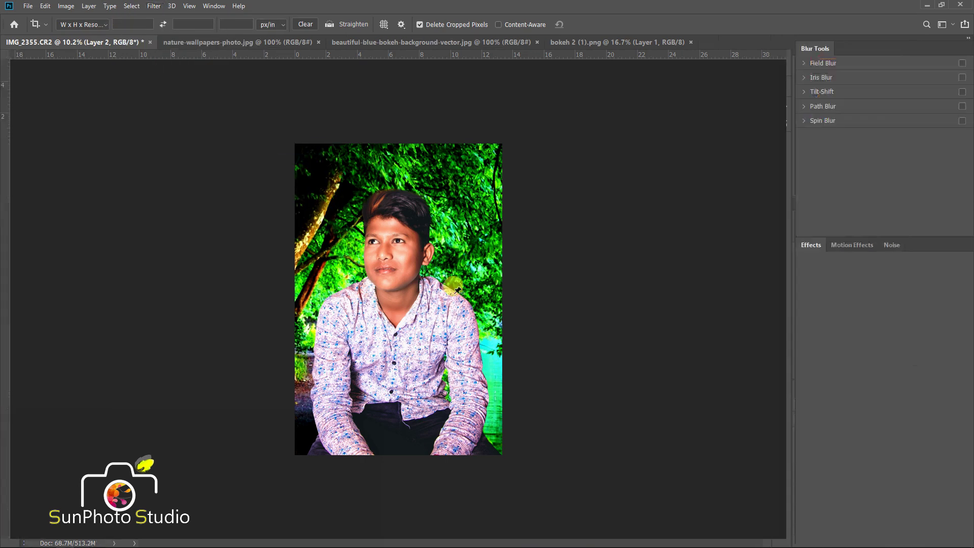
{"action": "left_click_drag", "start_coordinate": [453, 453], "coordinate": [399, 507]}
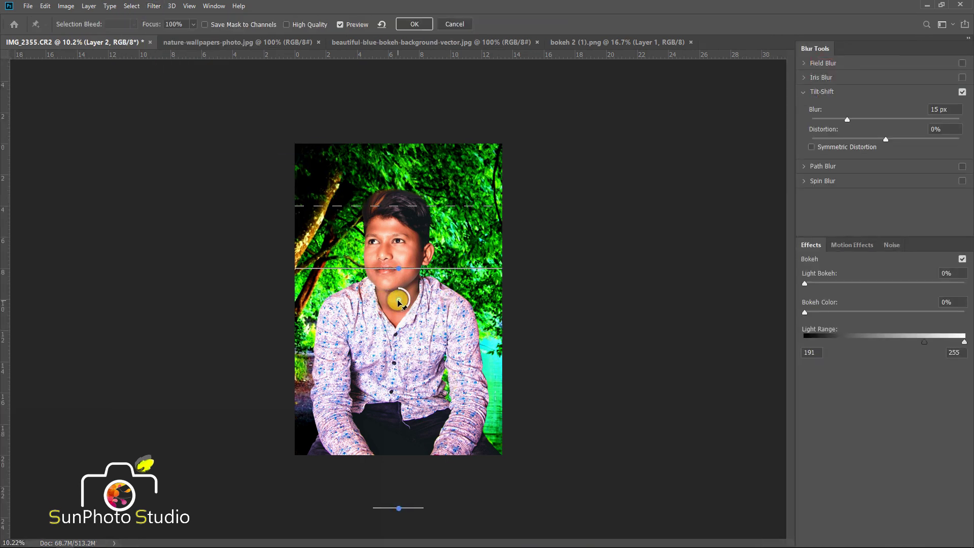
{"action": "left_click_drag", "start_coordinate": [399, 302], "coordinate": [397, 538]}
{"action": "left_click_drag", "start_coordinate": [873, 121], "coordinate": [885, 119]}
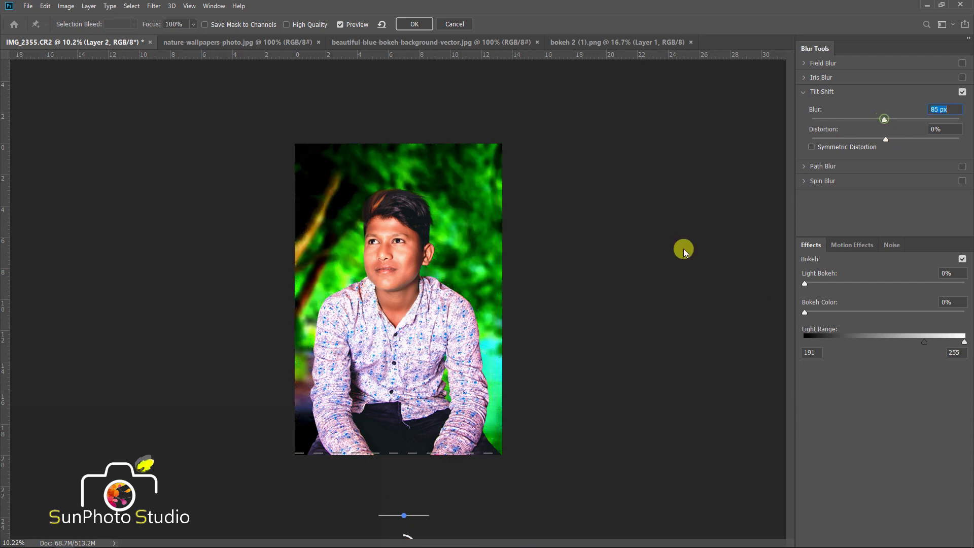
{"action": "left_click_drag", "start_coordinate": [417, 453], "coordinate": [417, 463]}
{"action": "left_click", "coordinate": [415, 35]}
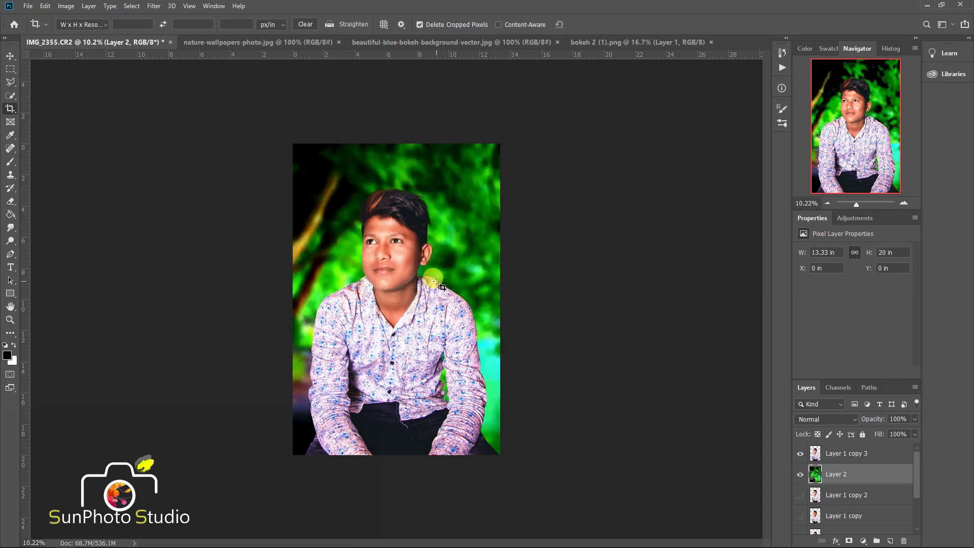
Bring in the blue bokeh image, scale it over the top half, and blend as Screen
{"action": "left_click", "coordinate": [369, 39]}
{"action": "key", "text": "v"}
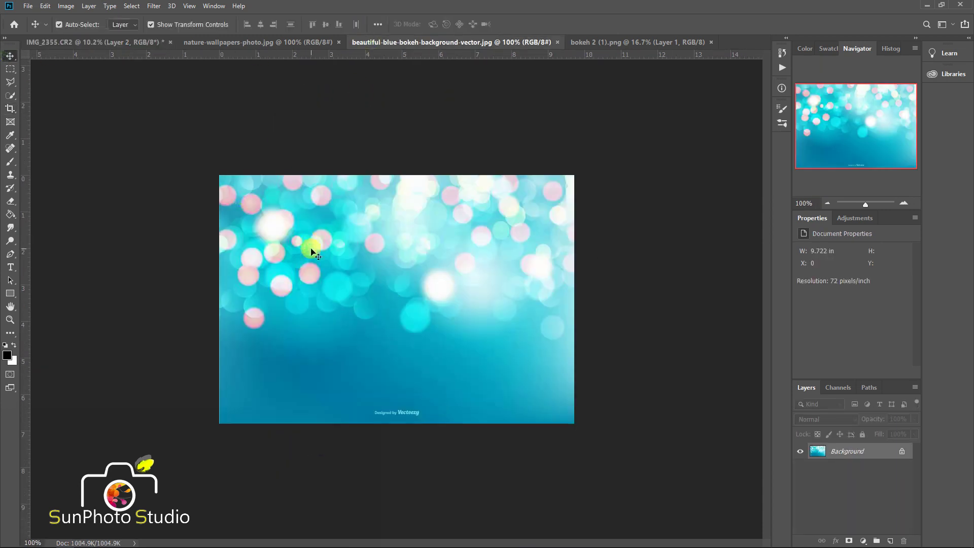
{"action": "left_click_drag", "start_coordinate": [311, 246], "coordinate": [400, 224]}
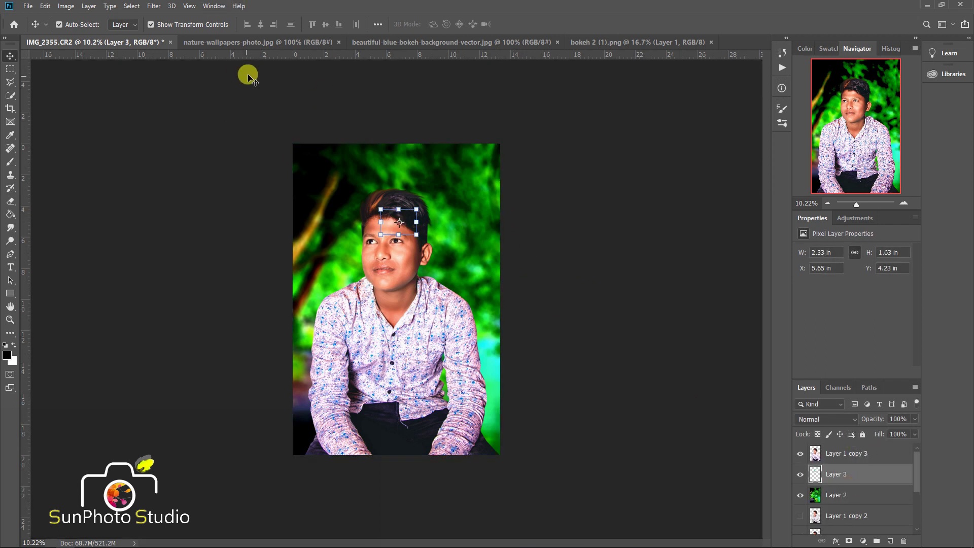
{"action": "key", "text": "ctrl+t"}
{"action": "left_click_drag", "start_coordinate": [252, 25], "coordinate": [494, 81]}
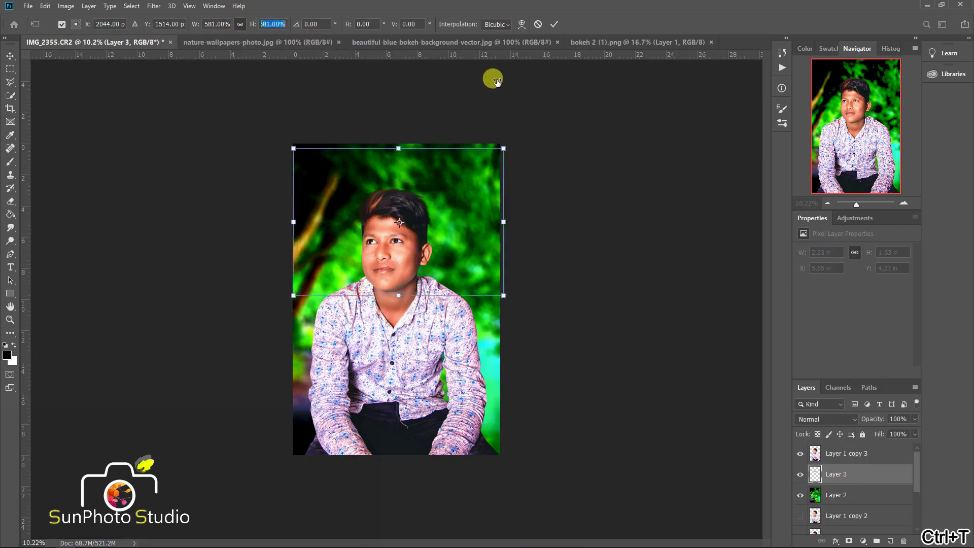
{"action": "left_click_drag", "start_coordinate": [469, 199], "coordinate": [469, 203]}
{"action": "key", "text": "Return"}
{"action": "left_click", "coordinate": [827, 419]}
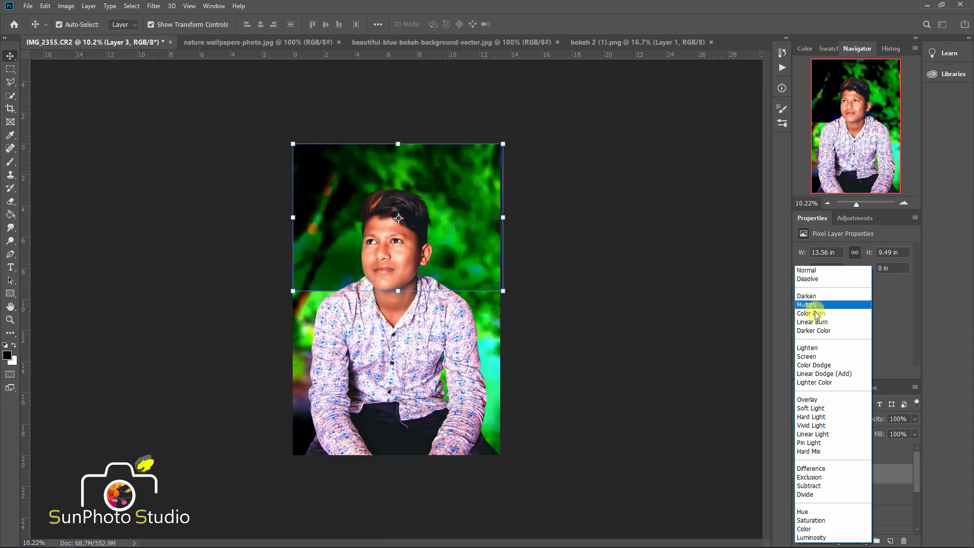
{"action": "left_click", "coordinate": [813, 358]}
Readjust the blue bokeh's size and position, then switch its blend mode to Soft Light
{"action": "left_click", "coordinate": [65, 6]}
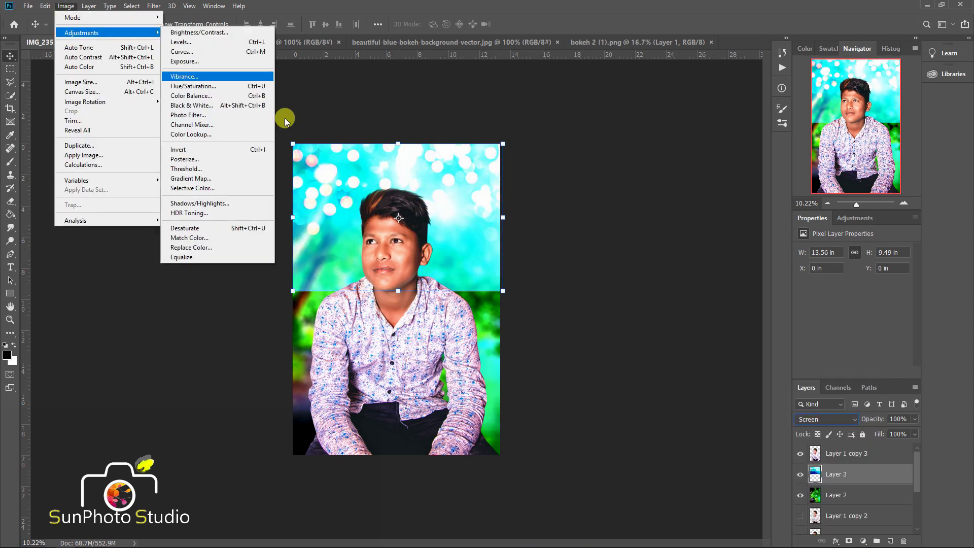
{"action": "left_click", "coordinate": [259, 101]}
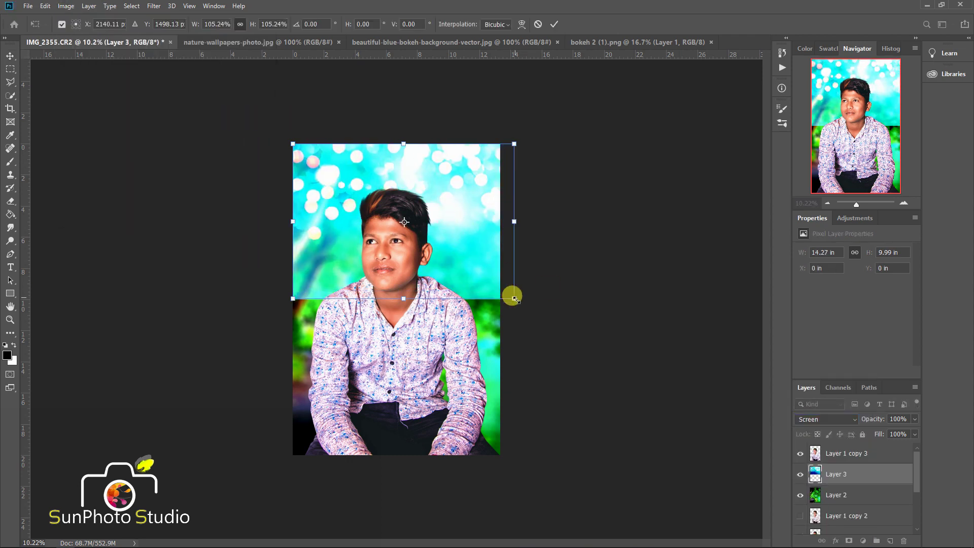
{"action": "mouse_move", "coordinate": [502, 290]}
{"action": "left_mouse_down"}
{"action": "mouse_move", "coordinate": [696, 444]}
{"action": "mouse_move", "coordinate": [437, 349]}
{"action": "mouse_move", "coordinate": [680, 428]}
{"action": "mouse_move", "coordinate": [456, 294]}
{"action": "left_mouse_up"}
{"action": "scroll", "coordinate": [681, 446], "scroll_direction": "down", "scroll_amount": 3}
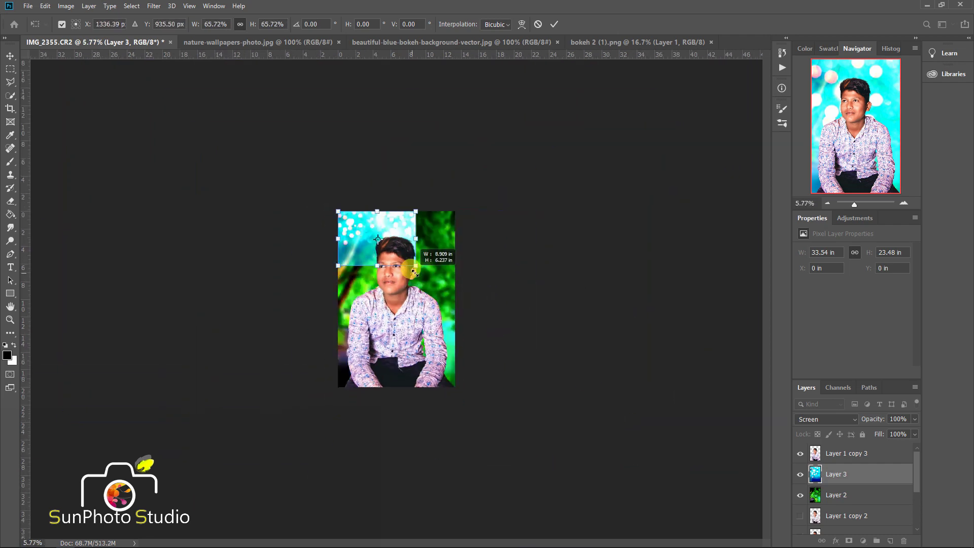
{"action": "key", "text": "Return"}
{"action": "scroll", "coordinate": [399, 269], "scroll_direction": "up", "scroll_amount": 4}
{"action": "left_click", "coordinate": [831, 419]}
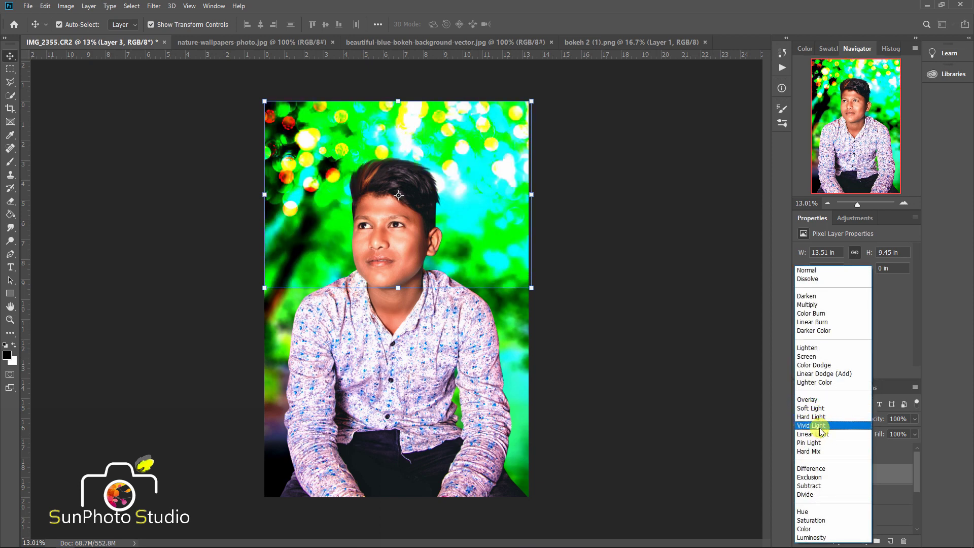
{"action": "left_click", "coordinate": [811, 407]}
{"action": "left_click", "coordinate": [420, 284]}
{"action": "scroll", "coordinate": [400, 238], "scroll_direction": "down", "scroll_amount": 1}
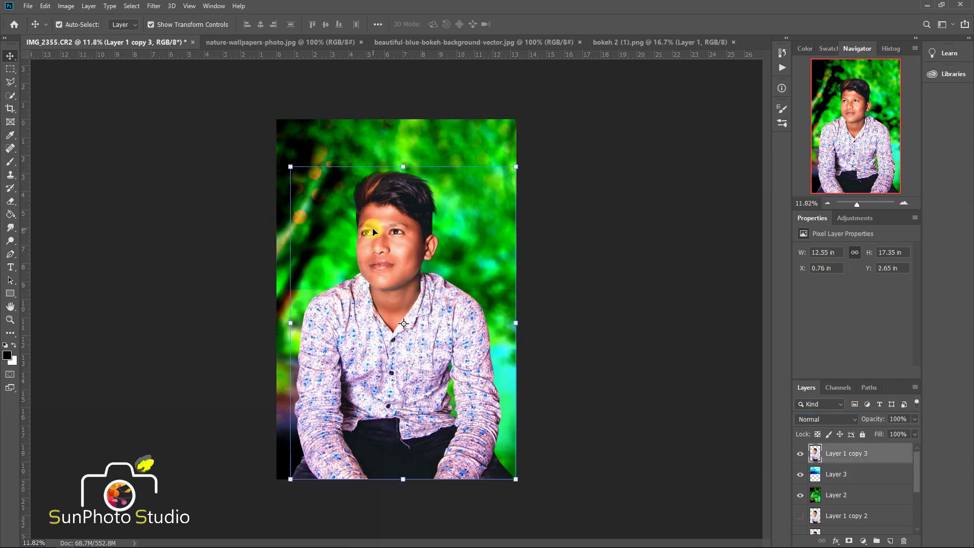
{"action": "scroll", "coordinate": [385, 203], "scroll_direction": "down", "scroll_amount": 1}
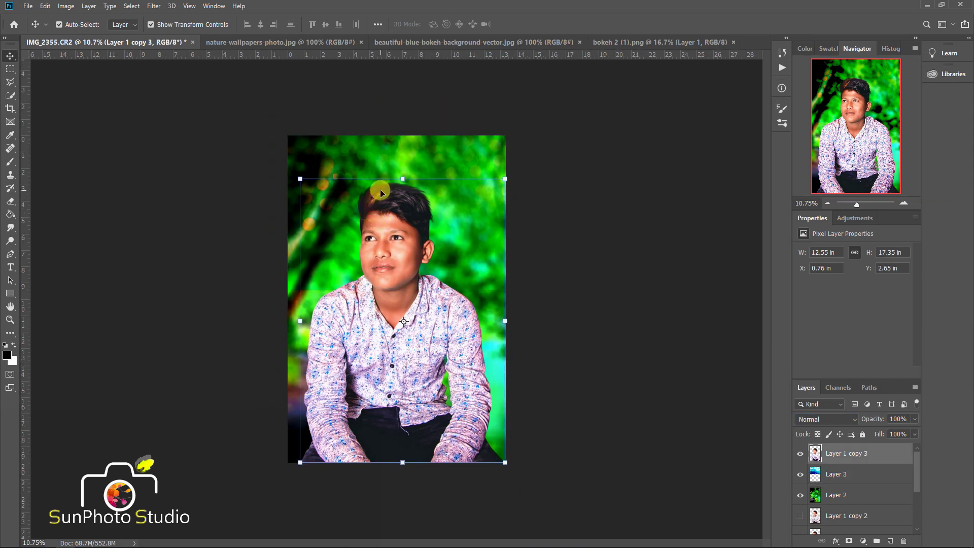
Bring bokeh 2 (1).png into the portrait as a Screen layer and enlarge it
{"action": "left_click", "coordinate": [462, 43]}
{"action": "left_click", "coordinate": [614, 43]}
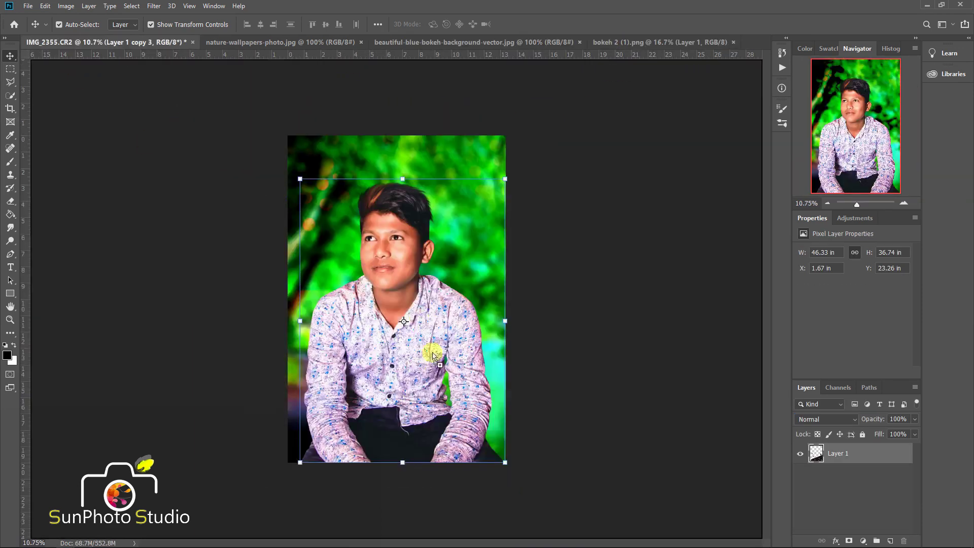
{"action": "left_click_drag", "start_coordinate": [71, 45], "coordinate": [464, 391]}
{"action": "left_click", "coordinate": [830, 419]}
{"action": "left_click", "coordinate": [815, 356]}
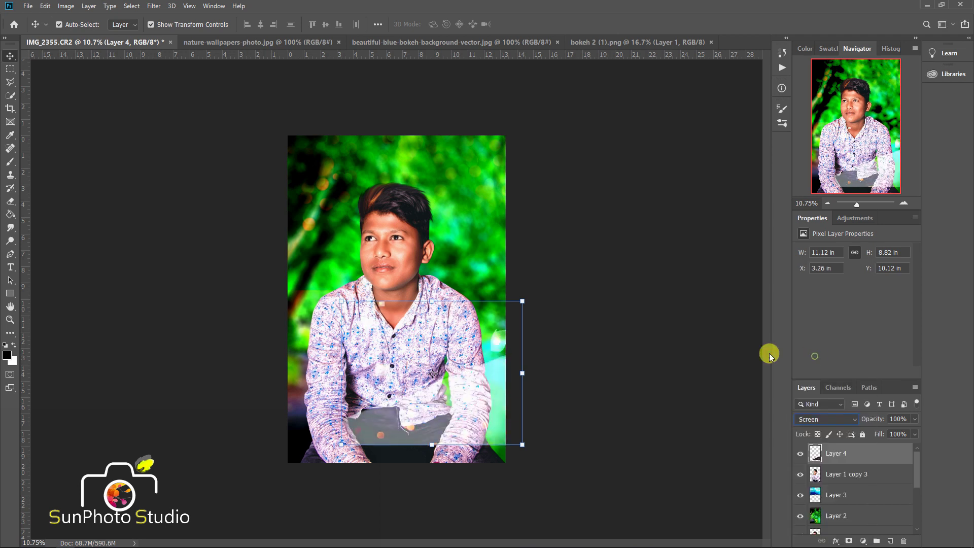
{"action": "left_click_drag", "start_coordinate": [522, 442], "coordinate": [657, 546]}
{"action": "mouse_move", "coordinate": [577, 469]}
{"action": "left_mouse_down"}
{"action": "mouse_move", "coordinate": [450, 400]}
{"action": "mouse_move", "coordinate": [449, 375]}
{"action": "left_mouse_up"}
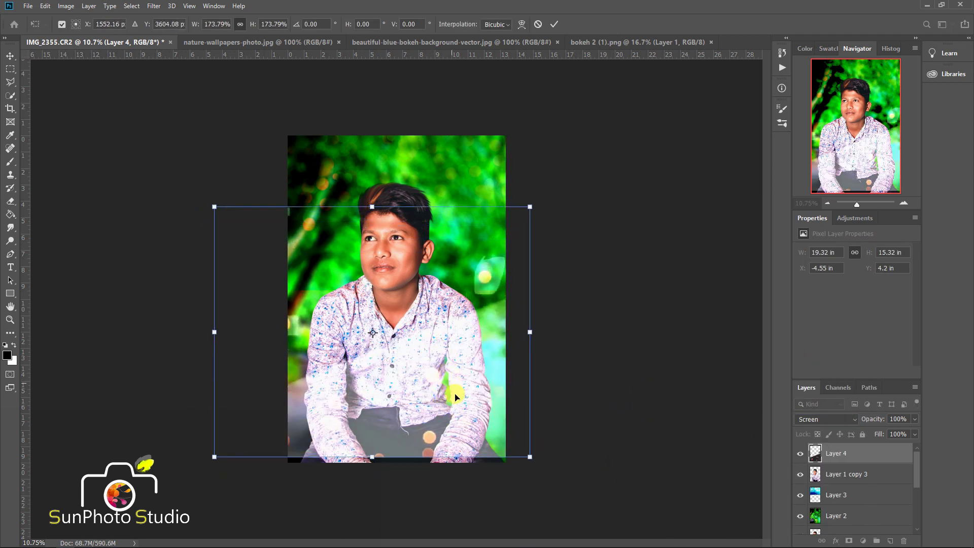
{"action": "key", "text": "Return"}
Nudge the orange bokeh into place and set its blend mode to Lighten
{"action": "left_click", "coordinate": [832, 420]}
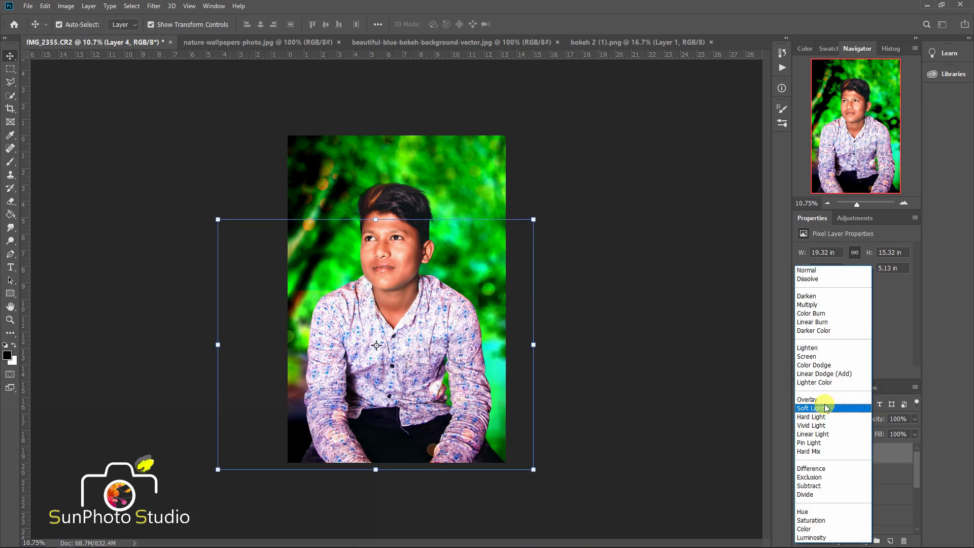
{"action": "left_click", "coordinate": [825, 407]}
{"action": "left_click_drag", "start_coordinate": [499, 341], "coordinate": [511, 348]}
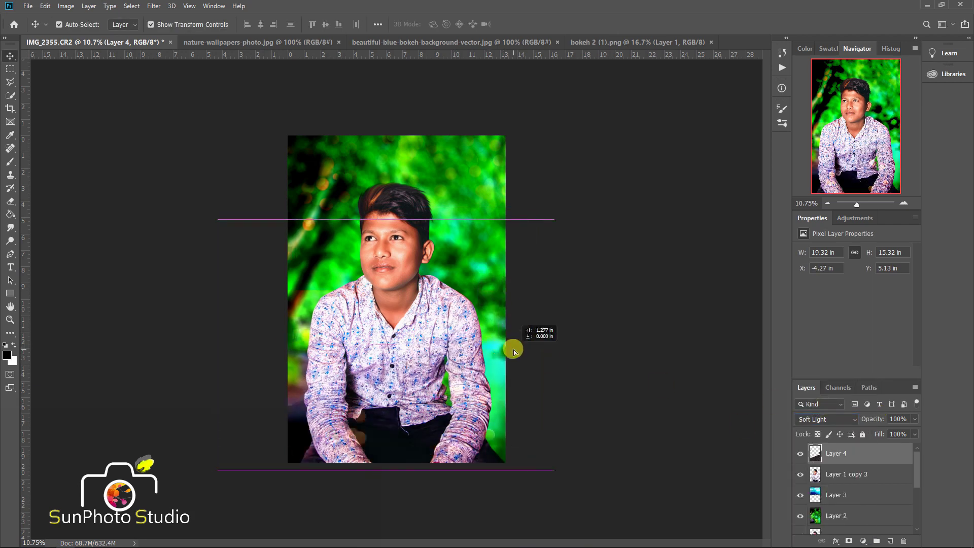
{"action": "left_click", "coordinate": [824, 419]}
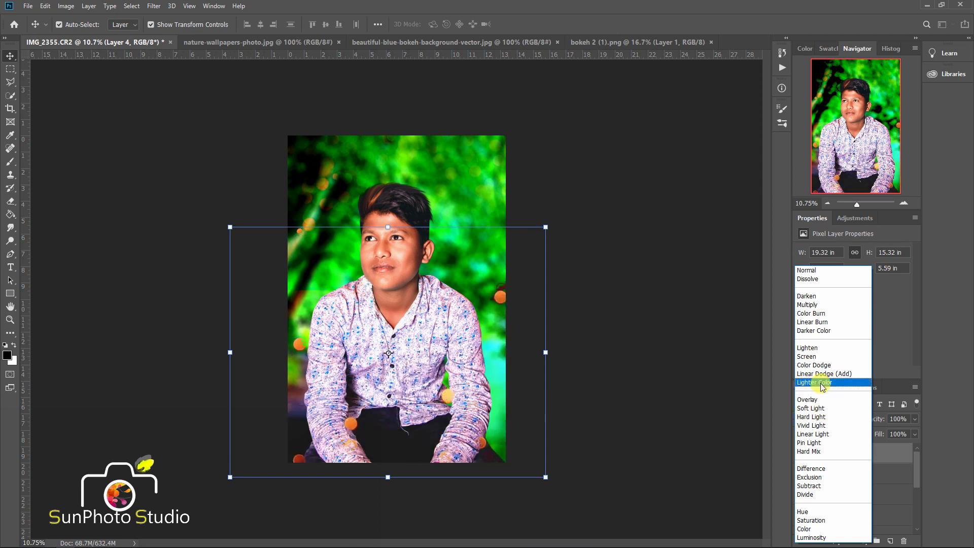
{"action": "left_click", "coordinate": [811, 348]}
Set the blue bokeh Layer 3 to Lighten at 59% opacity
{"action": "left_click", "coordinate": [832, 492]}
{"action": "left_click", "coordinate": [827, 419]}
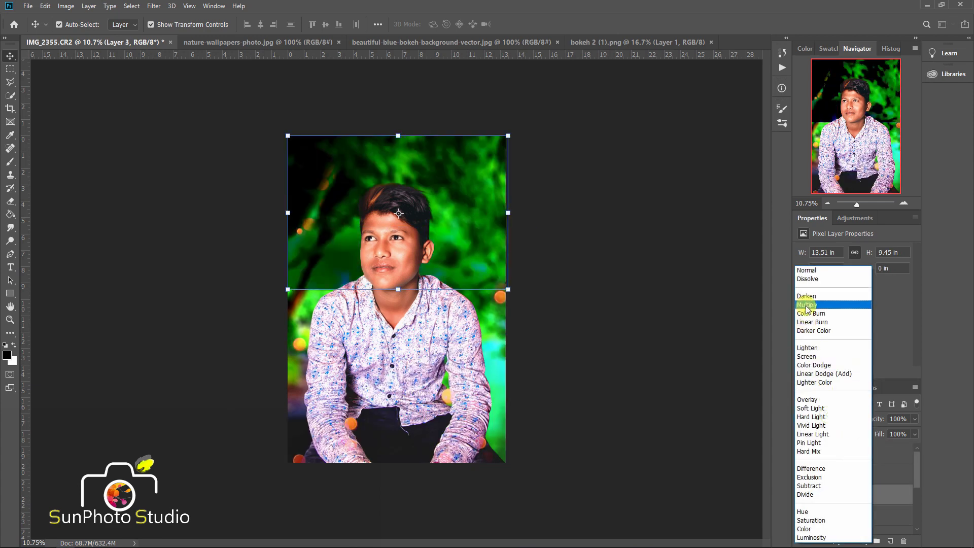
{"action": "left_click", "coordinate": [808, 348]}
{"action": "left_click_drag", "start_coordinate": [853, 424], "coordinate": [858, 423]}
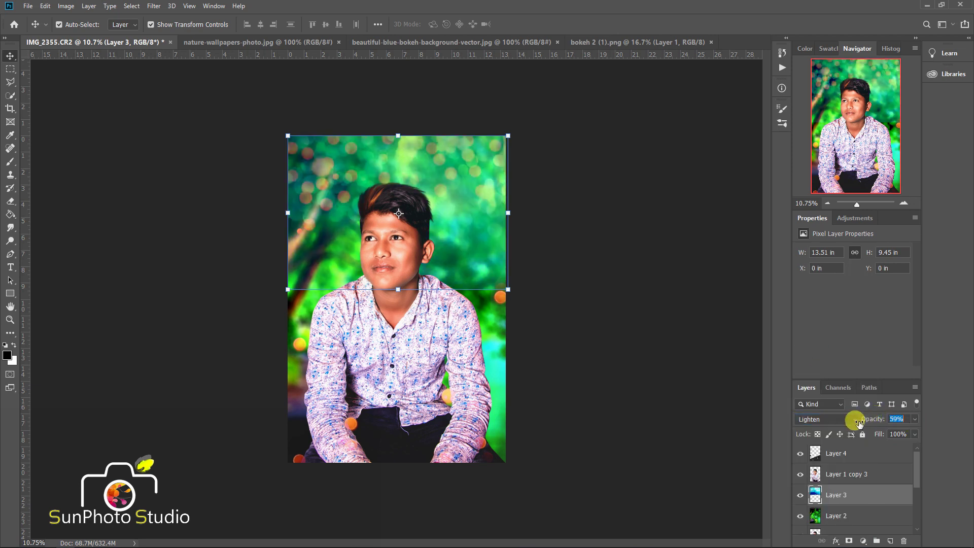
{"action": "left_click", "coordinate": [10, 202]}
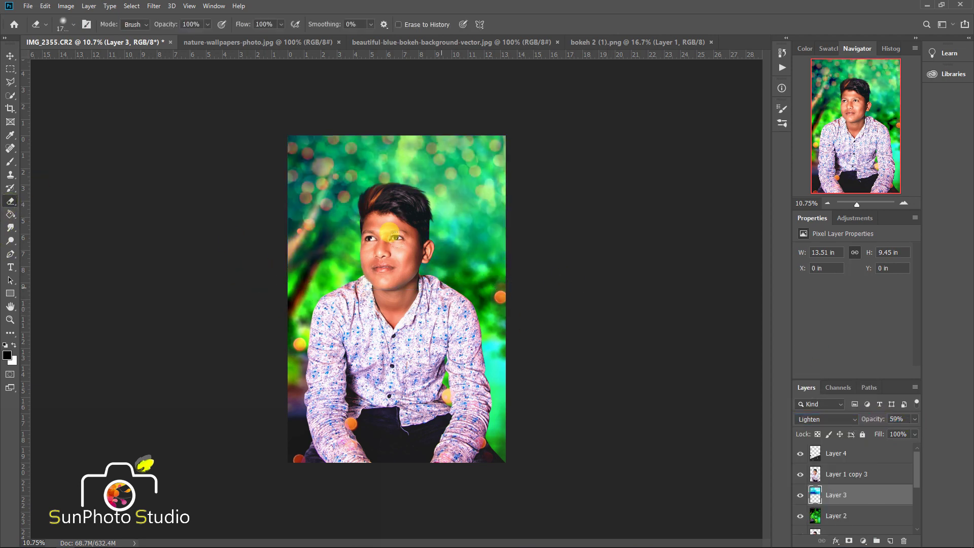
{"action": "scroll", "coordinate": [679, 405], "scroll_direction": "up", "scroll_amount": 1}
{"action": "left_click", "coordinate": [836, 453]}
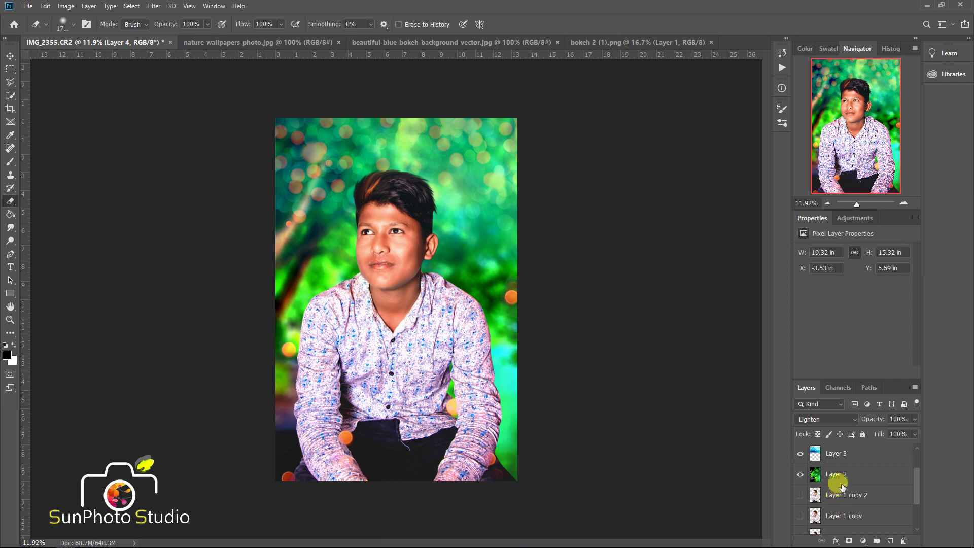
{"action": "left_click", "coordinate": [842, 530]}
Add a Photo Filter adjustment above Layer 1 copy 3 with a saturated blue colour
{"action": "left_click", "coordinate": [834, 453]}
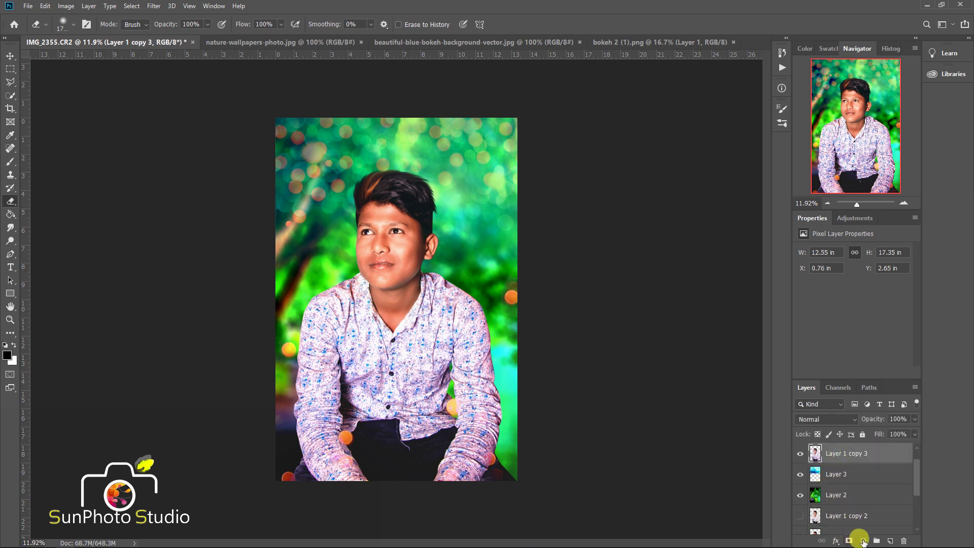
{"action": "left_click", "coordinate": [863, 541]}
{"action": "left_click", "coordinate": [885, 468]}
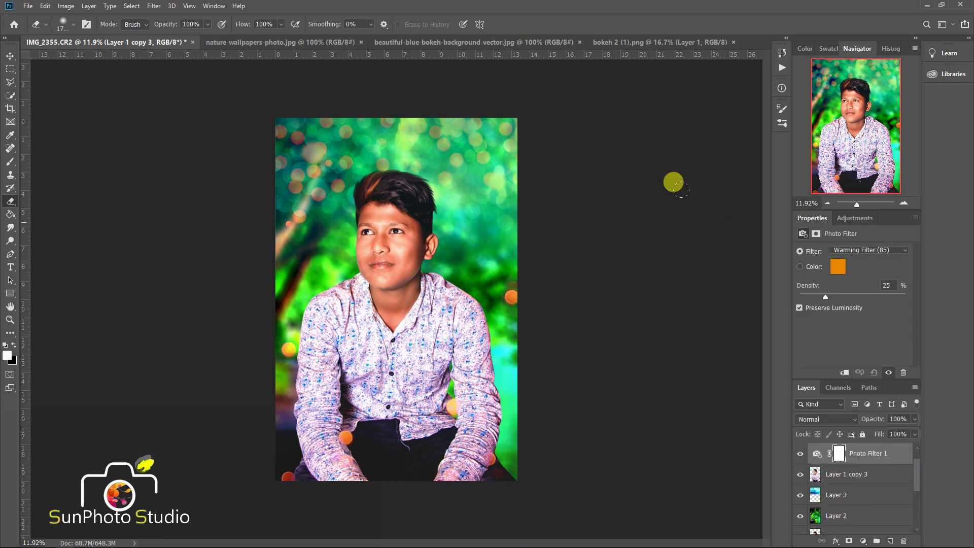
{"action": "left_click", "coordinate": [837, 267]}
{"action": "left_click", "coordinate": [526, 131]}
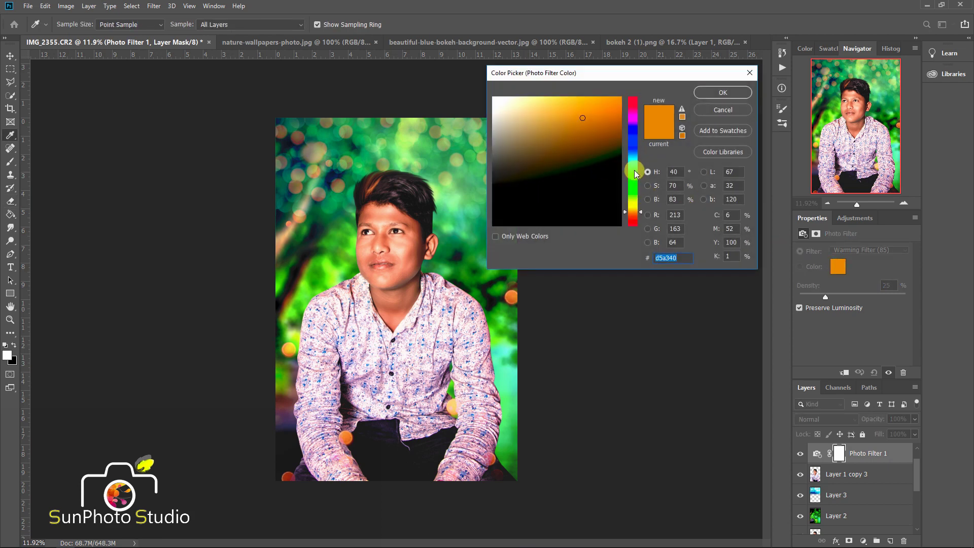
{"action": "left_click_drag", "start_coordinate": [635, 174], "coordinate": [633, 137]}
{"action": "left_click_drag", "start_coordinate": [601, 96], "coordinate": [617, 104]}
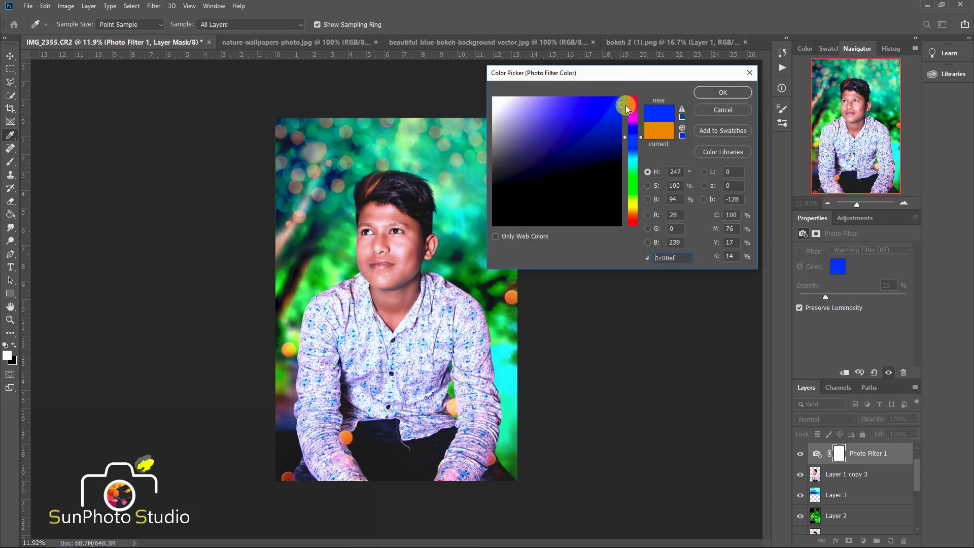
{"action": "left_click", "coordinate": [734, 110]}
{"action": "key", "text": "e"}
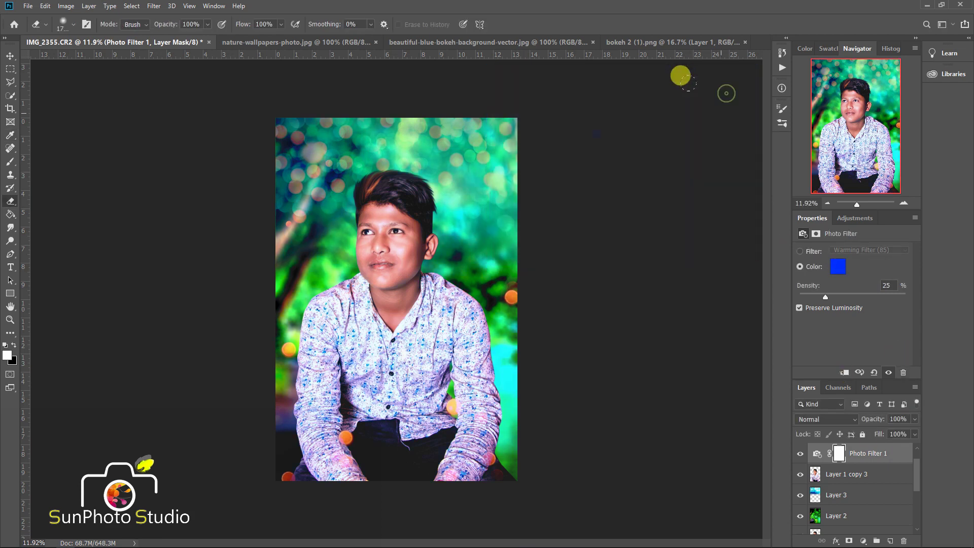
Clip the Photo Filter to the boy's layer, then select Layers 3 and 2
{"action": "right_click", "coordinate": [839, 447]}
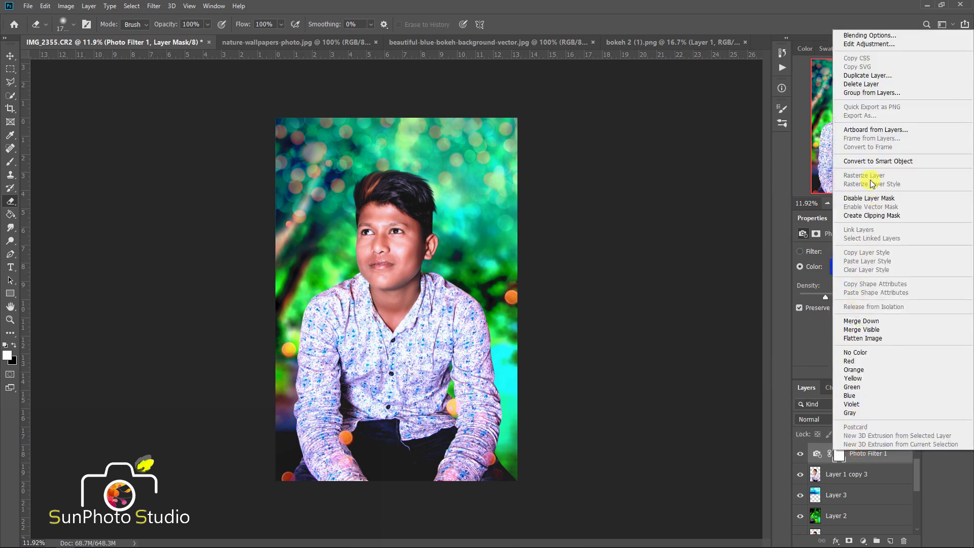
{"action": "left_click", "coordinate": [856, 214]}
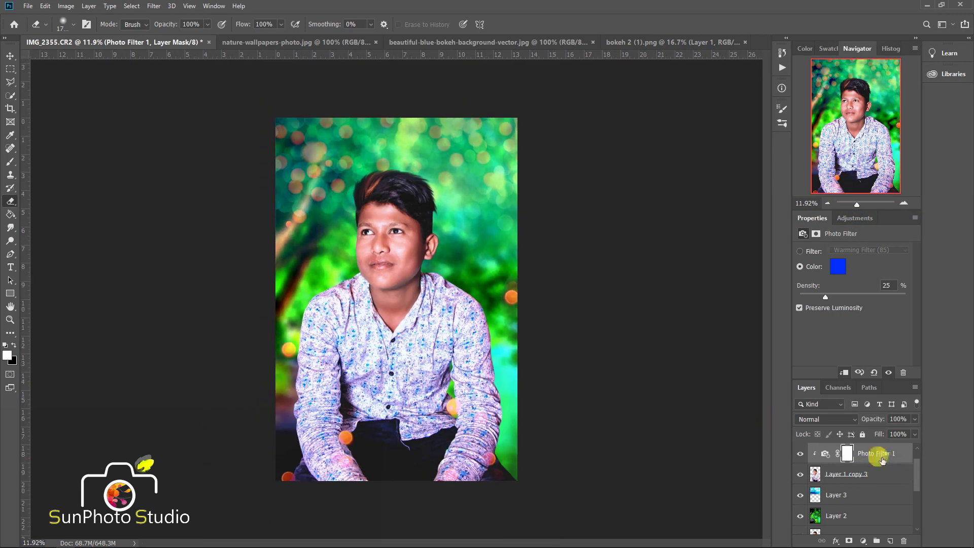
{"action": "left_click", "coordinate": [875, 453]}
{"action": "left_click", "coordinate": [861, 496]}
{"action": "scroll", "coordinate": [858, 487], "scroll_direction": "down", "scroll_amount": 1}
{"action": "left_click", "coordinate": [832, 474], "text": "shift"}
{"action": "right_click", "coordinate": [832, 474]}
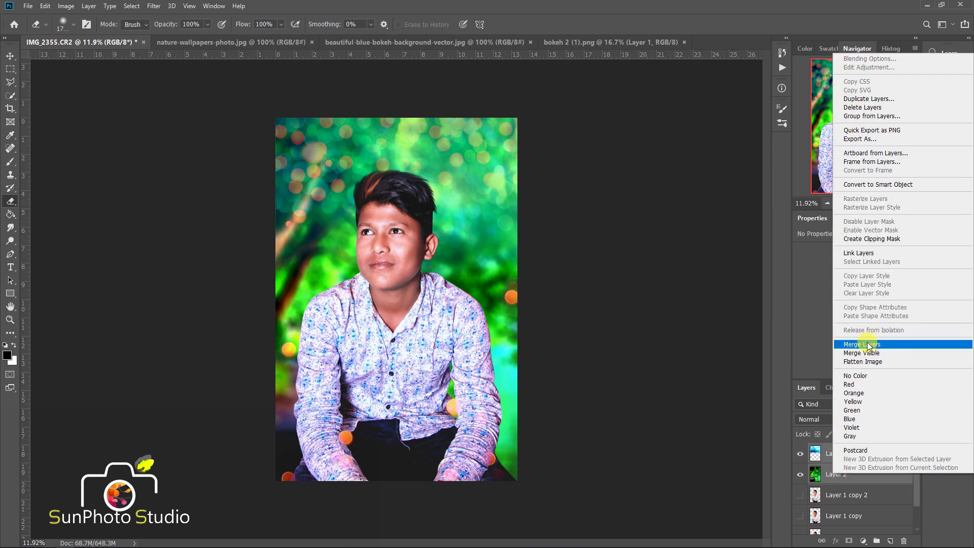
Merge Layers 3 and 2, merge the composite, and duplicate the result
{"action": "key", "text": "Escape"}
{"action": "key", "text": "ctrl+e"}
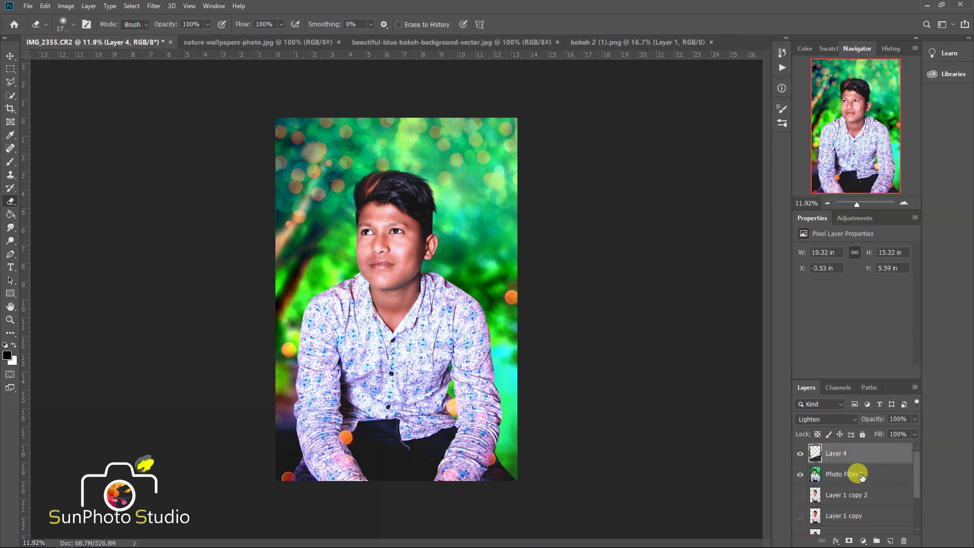
{"action": "right_click", "coordinate": [846, 476]}
{"action": "left_click", "coordinate": [857, 345]}
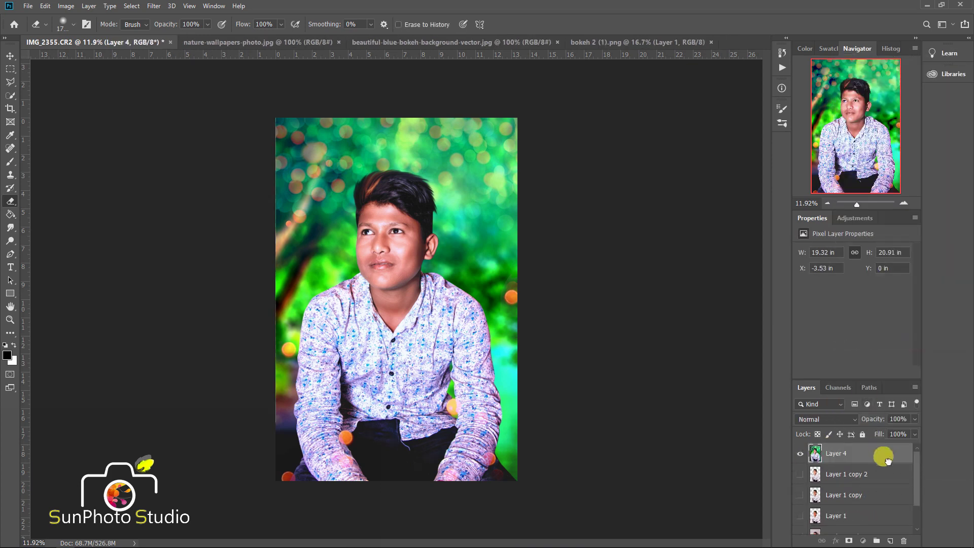
{"action": "left_click_drag", "start_coordinate": [887, 455], "coordinate": [890, 540]}
Apply High Pass at radius 24 in Overlay mode and merge it into Layer 4
{"action": "left_click", "coordinate": [152, 6]}
{"action": "mouse_move", "coordinate": [162, 245]}
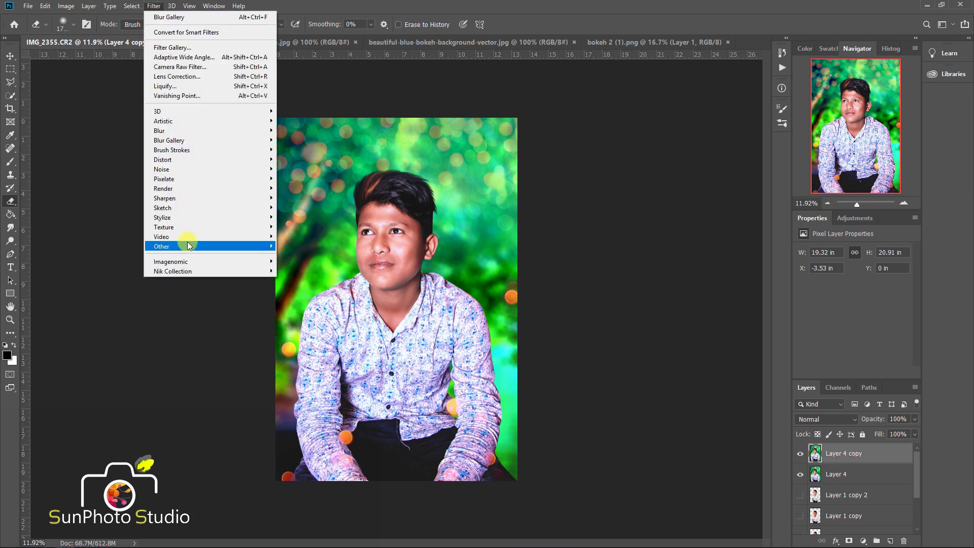
{"action": "left_click", "coordinate": [303, 246]}
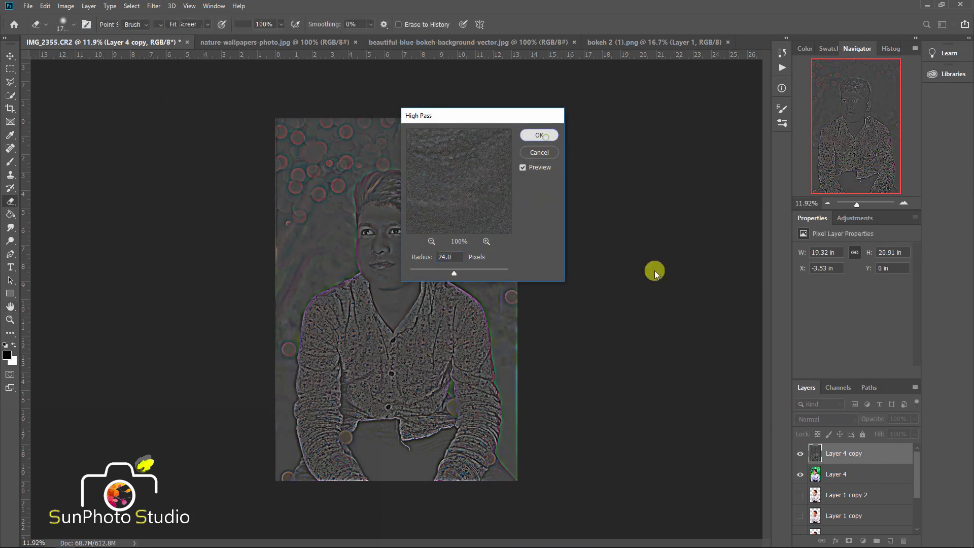
{"action": "key", "text": "Return"}
{"action": "left_click", "coordinate": [826, 419]}
{"action": "left_click", "coordinate": [824, 399]}
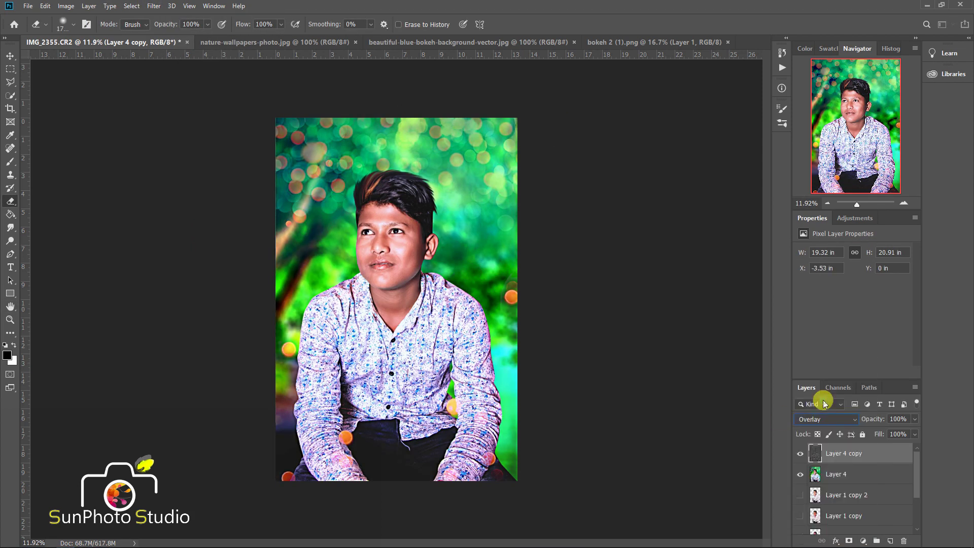
{"action": "right_click", "coordinate": [844, 447]}
{"action": "left_click", "coordinate": [857, 322]}
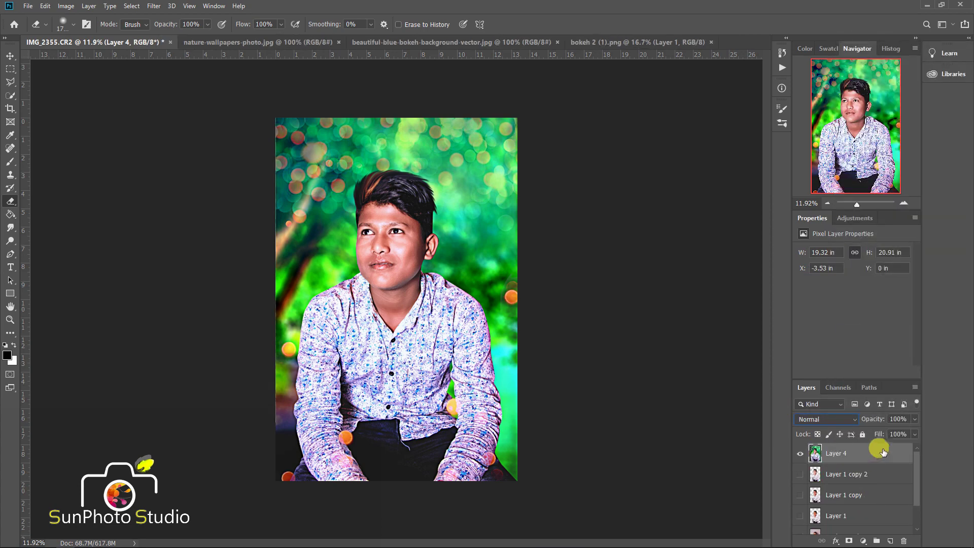
Duplicate Layer 4 as Layer 4 copy and zoom in on the boy's face
{"action": "left_click_drag", "start_coordinate": [884, 450], "coordinate": [890, 541]}
{"action": "key", "text": "ctrl+space"}
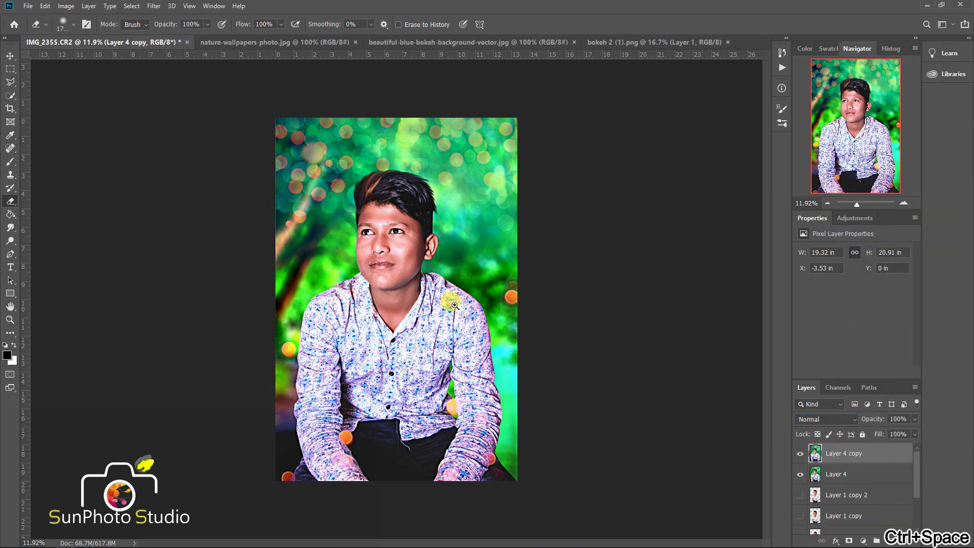
{"action": "left_click_drag", "start_coordinate": [407, 244], "coordinate": [361, 203]}
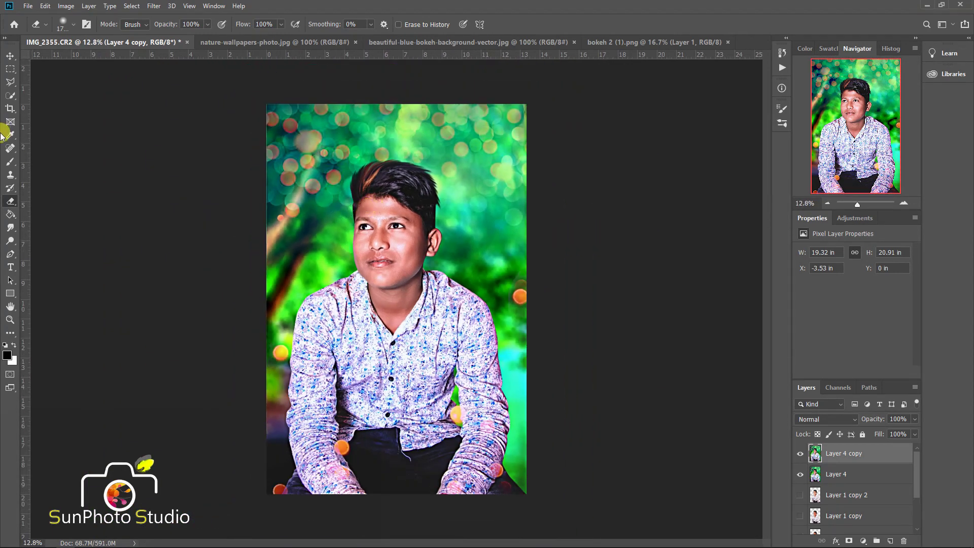
Switch to the Smudge Tool and pick a soft brush preset
{"action": "left_click", "coordinate": [10, 148]}
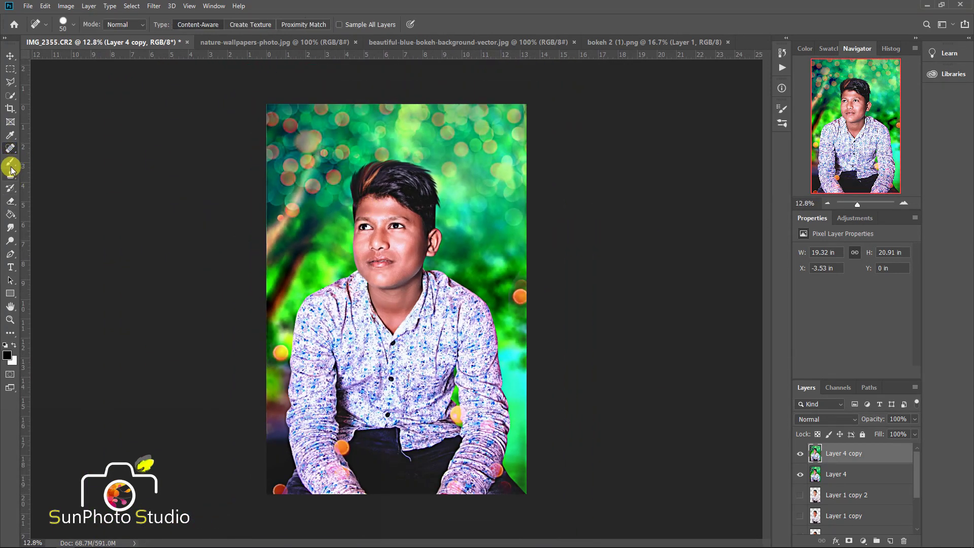
{"action": "right_click", "coordinate": [10, 227]}
{"action": "left_click", "coordinate": [35, 248]}
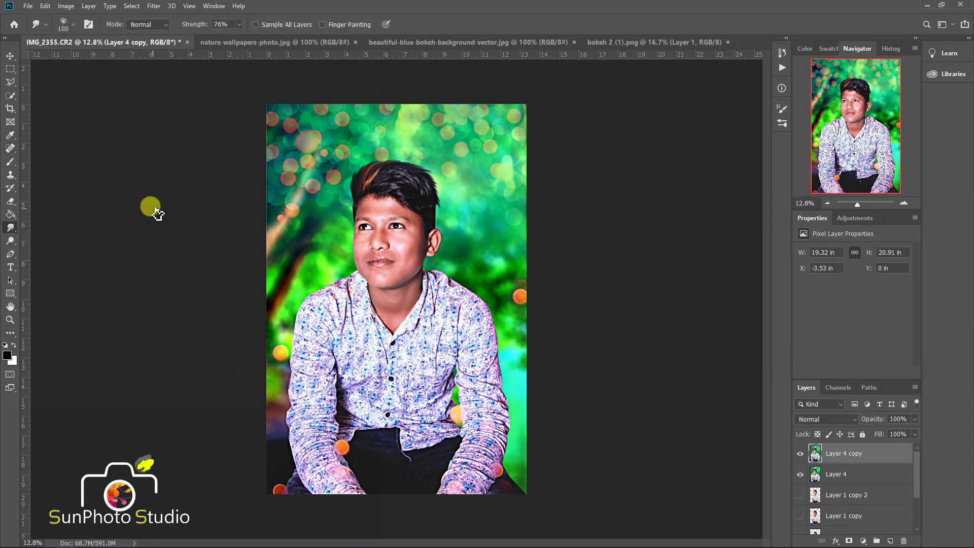
{"action": "right_click", "coordinate": [152, 209]}
{"action": "left_click", "coordinate": [69, 27]}
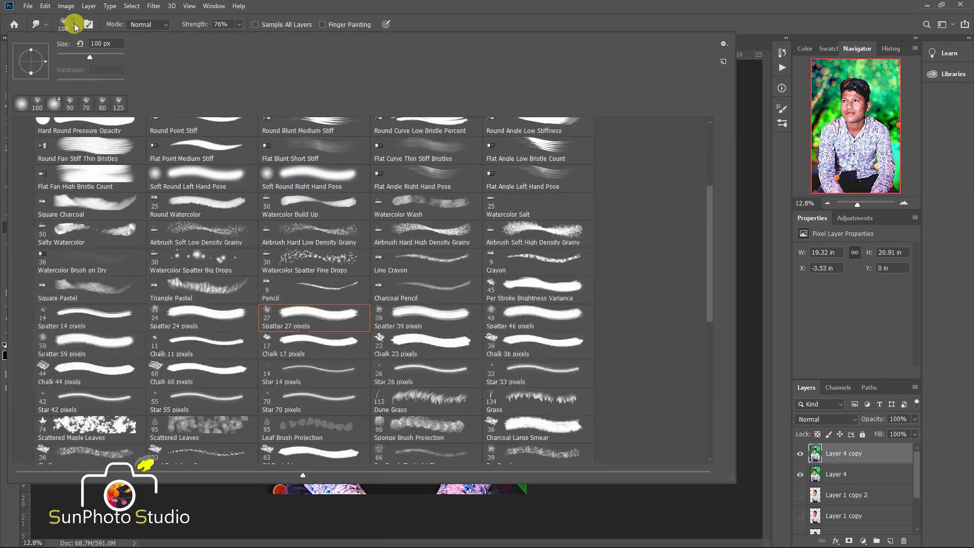
{"action": "scroll", "coordinate": [35, 148], "scroll_direction": "up", "scroll_amount": 5}
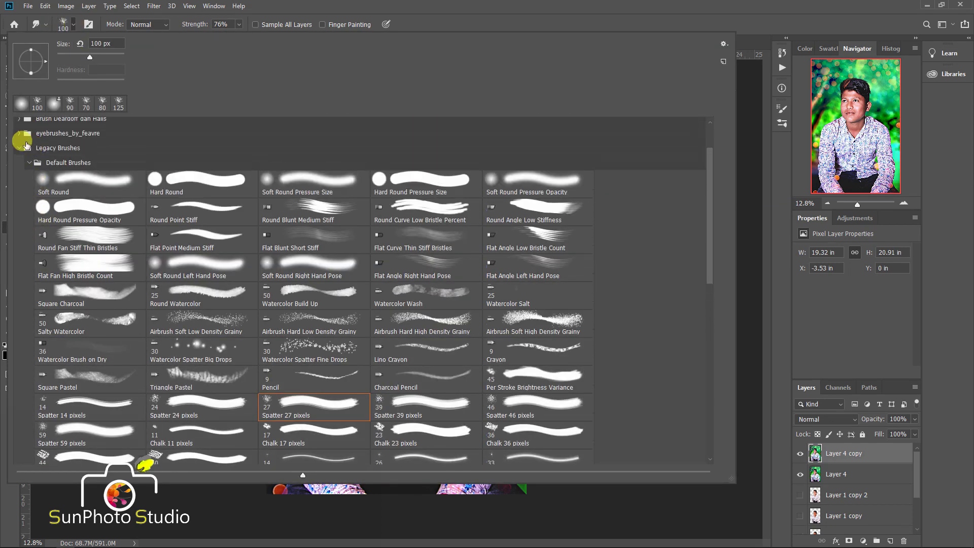
{"action": "left_click", "coordinate": [20, 212]}
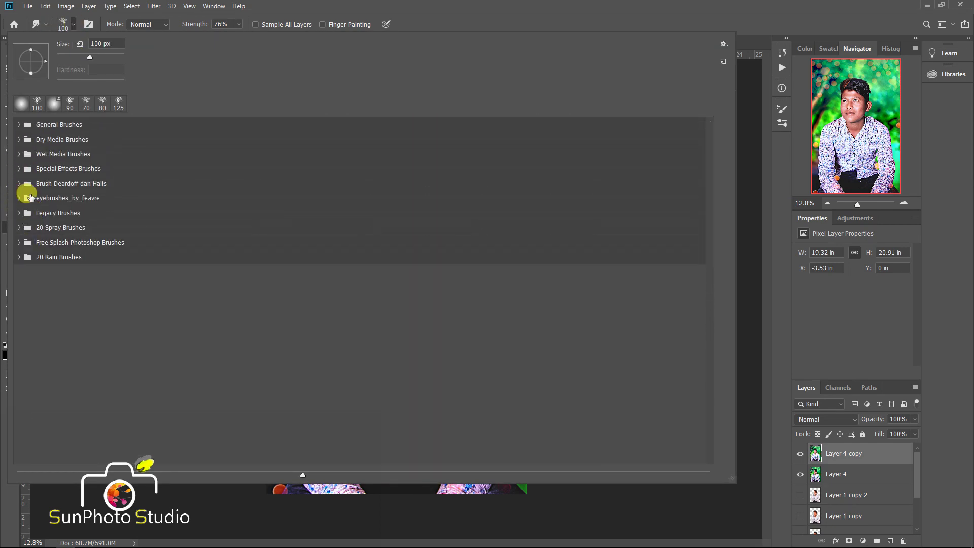
{"action": "left_click", "coordinate": [19, 183]}
{"action": "left_click", "coordinate": [54, 200]}
Smudge the forehead below the hairline with a 125 brush at 19% strength
{"action": "key", "text": "Return"}
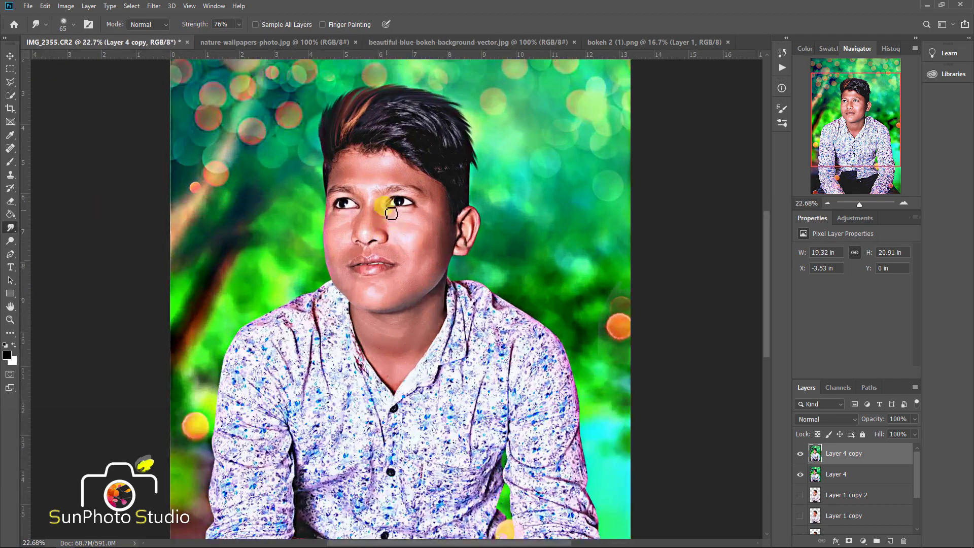
{"action": "scroll", "coordinate": [363, 159], "scroll_direction": "up", "scroll_amount": 5}
{"action": "key", "text": "bracketright"}
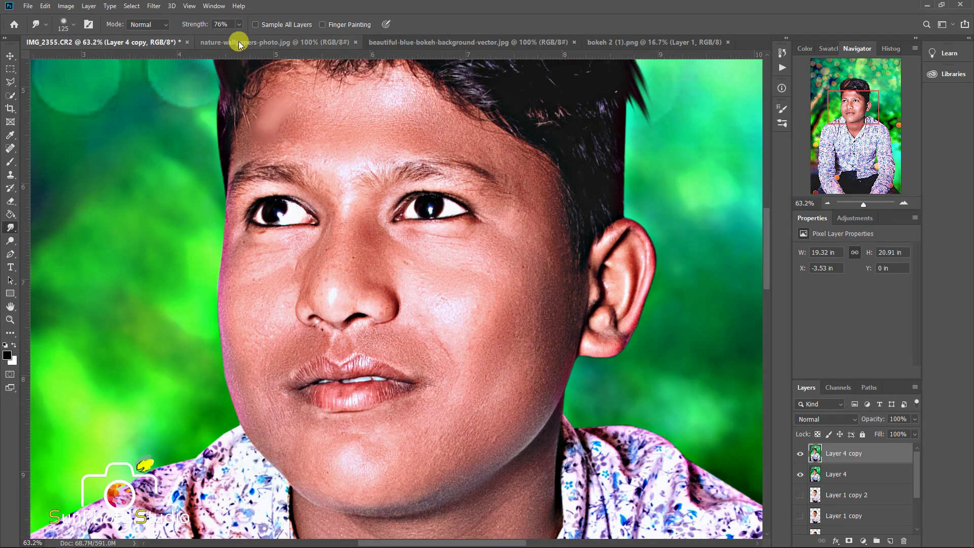
{"action": "key", "text": "ctrl+z"}
{"action": "left_click_drag", "start_coordinate": [206, 38], "coordinate": [212, 41]}
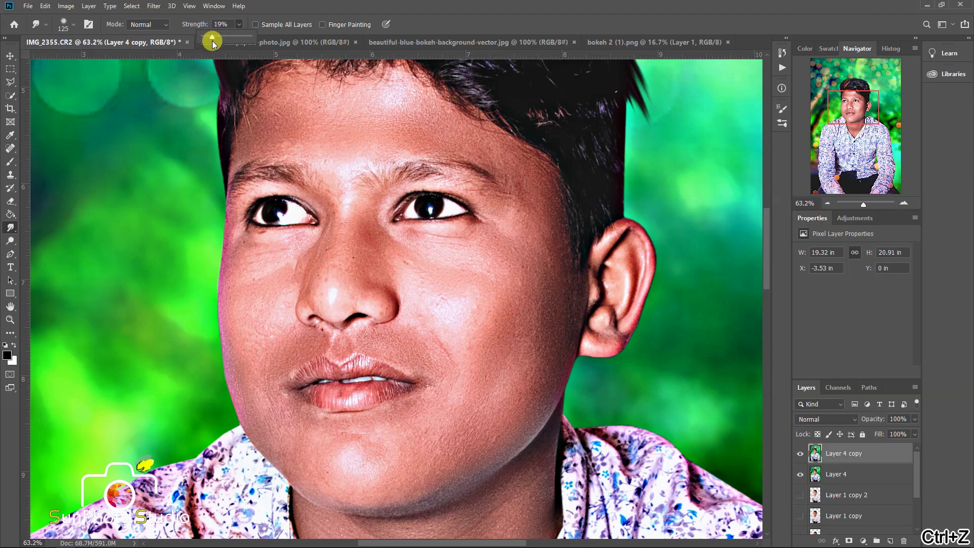
{"action": "left_click_drag", "start_coordinate": [311, 117], "coordinate": [259, 75]}
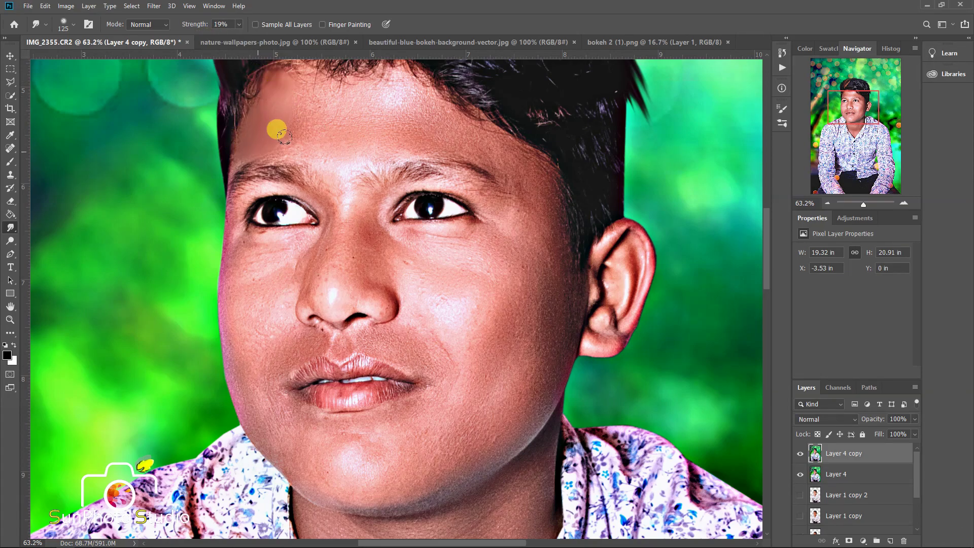
Smudge more forehead skin with a 175 brush, then duplicate as Layer 4 copy 2
{"action": "scroll", "coordinate": [338, 104], "scroll_direction": "down", "scroll_amount": 2}
{"action": "scroll", "coordinate": [348, 141], "scroll_direction": "down", "scroll_amount": 3}
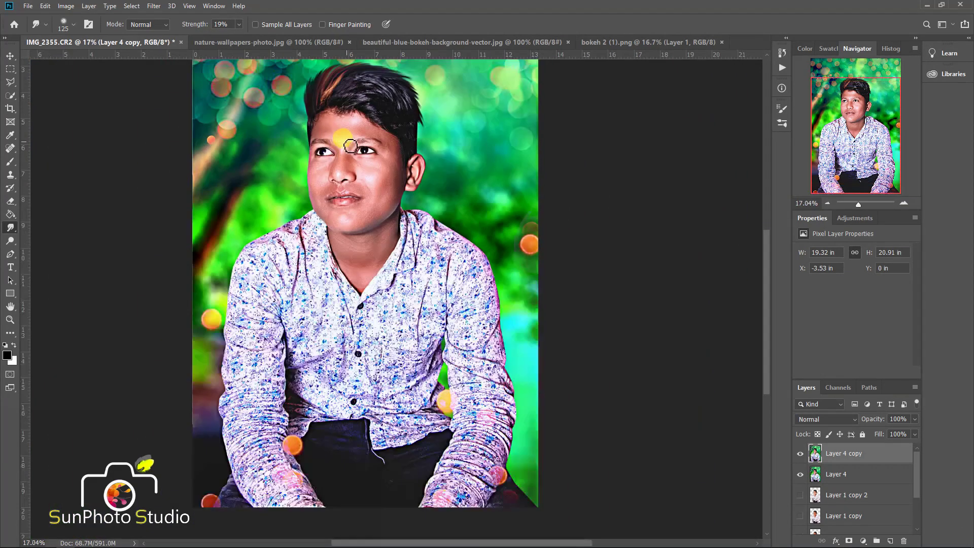
{"action": "scroll", "coordinate": [315, 102], "scroll_direction": "up", "scroll_amount": 4}
{"action": "key", "text": "bracketright"}
{"action": "key", "text": "bracketright"}
{"action": "left_click_drag", "start_coordinate": [304, 104], "coordinate": [320, 142]}
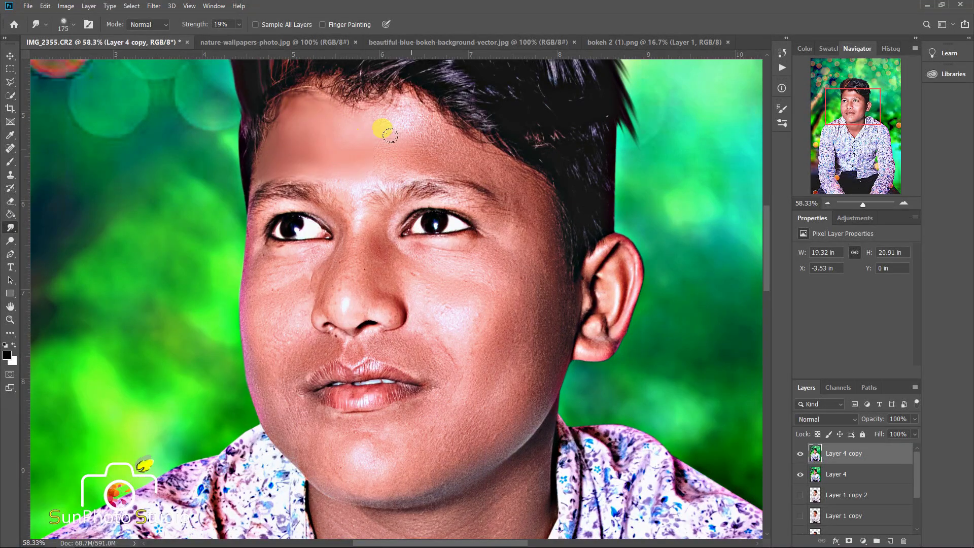
{"action": "left_click_drag", "start_coordinate": [389, 135], "coordinate": [377, 137]}
{"action": "scroll", "coordinate": [395, 151], "scroll_direction": "down", "scroll_amount": 5}
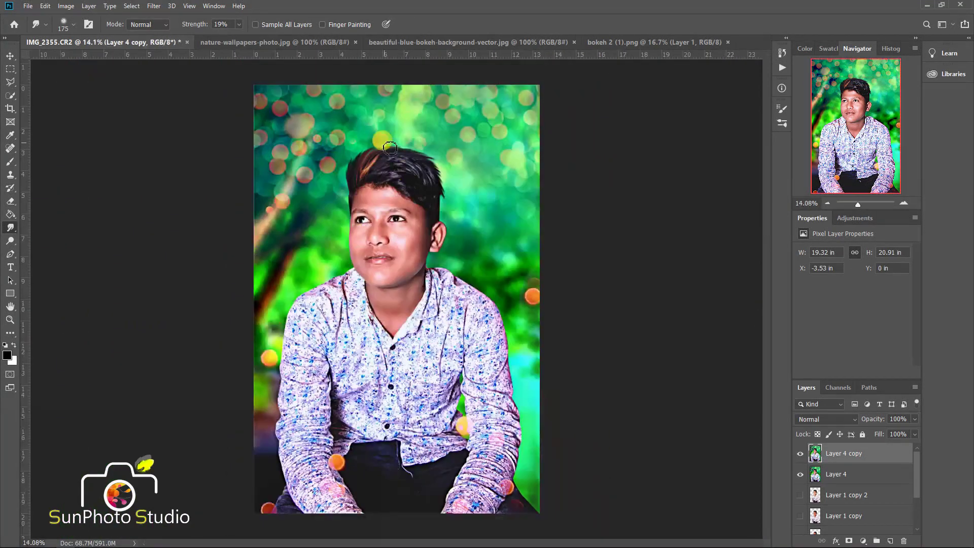
{"action": "left_click_drag", "start_coordinate": [891, 456], "coordinate": [890, 540]}
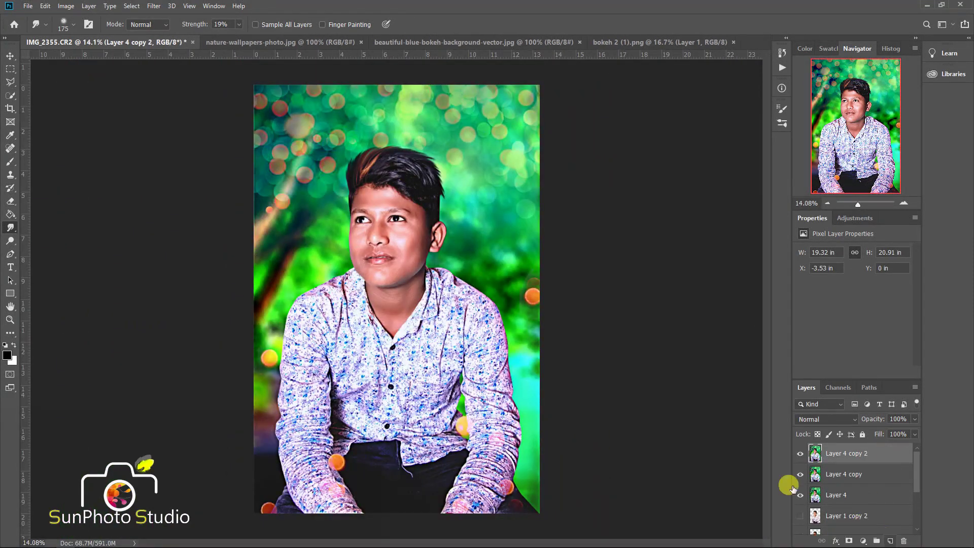
Apply Portraiture smoothing with Fine, Medium and Large at +20 and Threshold 40
{"action": "left_click", "coordinate": [158, 5]}
{"action": "left_click", "coordinate": [297, 261]}
{"action": "key", "text": "ctrl+space"}
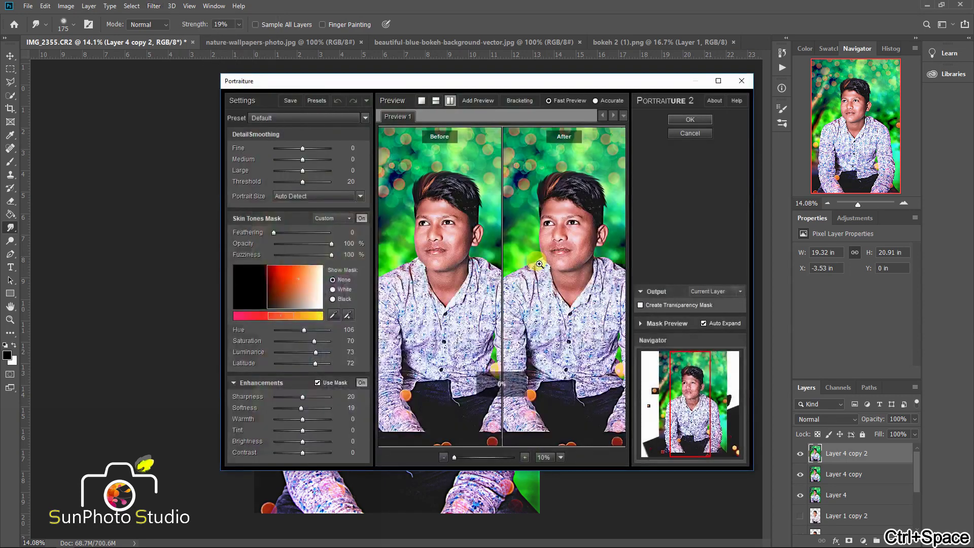
{"action": "left_click", "coordinate": [539, 263], "text": "ctrl"}
{"action": "left_click", "coordinate": [528, 239], "text": "ctrl"}
{"action": "left_click_drag", "start_coordinate": [580, 217], "coordinate": [592, 266]}
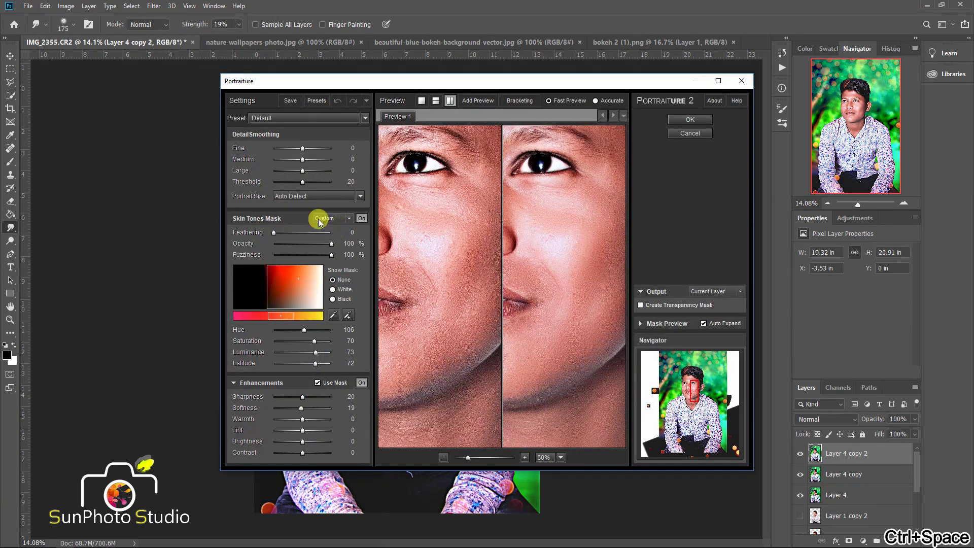
{"action": "scroll", "coordinate": [312, 181], "scroll_direction": "up", "scroll_amount": 10}
{"action": "scroll", "coordinate": [312, 159], "scroll_direction": "up", "scroll_amount": 5}
{"action": "scroll", "coordinate": [314, 147], "scroll_direction": "up", "scroll_amount": 5}
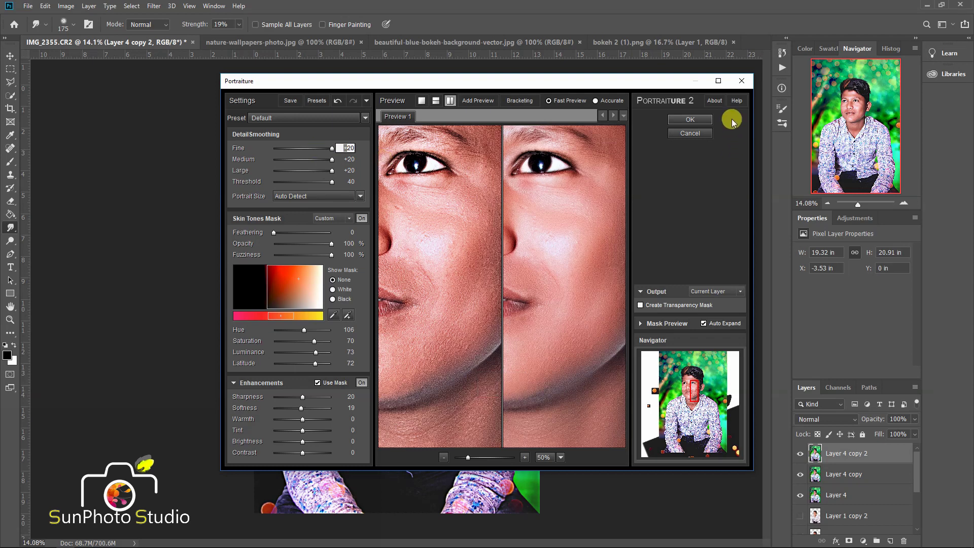
{"action": "left_click", "coordinate": [690, 119]}
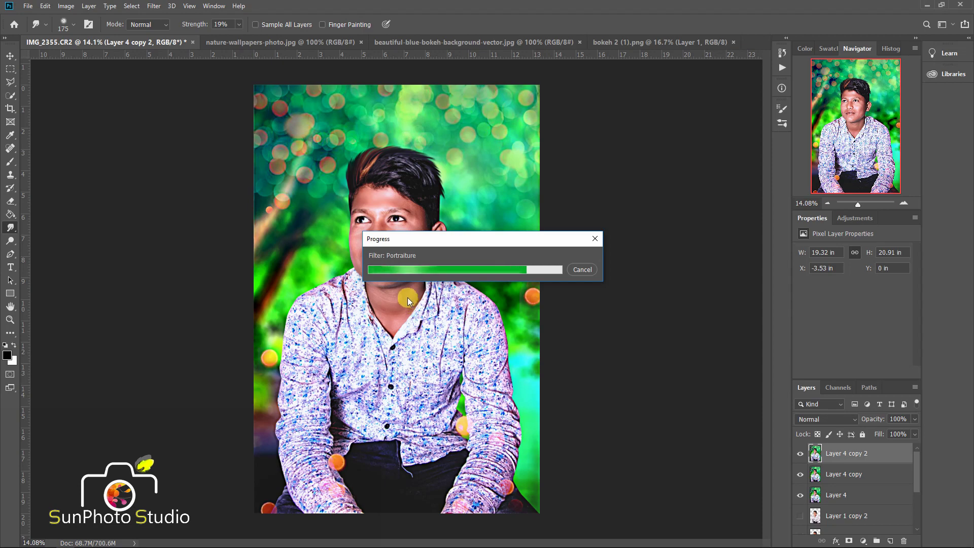
{"action": "scroll", "coordinate": [406, 291], "scroll_direction": "up", "scroll_amount": 5}
Add an inverted mask to the smoothed copy, paint the face back in, and merge it down
{"action": "left_click", "coordinate": [849, 540]}
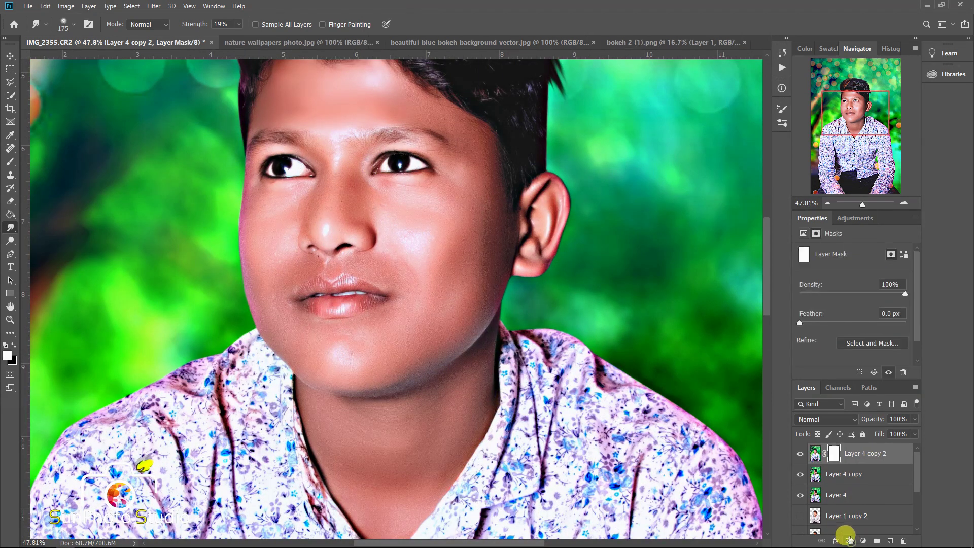
{"action": "key", "text": "ctrl+i"}
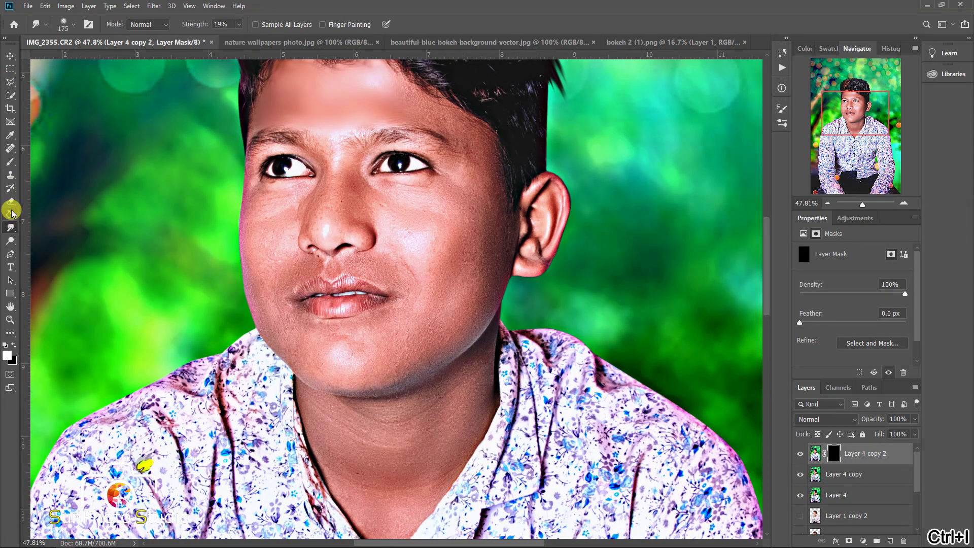
{"action": "left_click", "coordinate": [11, 207]}
{"action": "scroll", "coordinate": [295, 198], "scroll_direction": "down", "scroll_amount": 2}
{"action": "scroll", "coordinate": [269, 122], "scroll_direction": "up", "scroll_amount": 2}
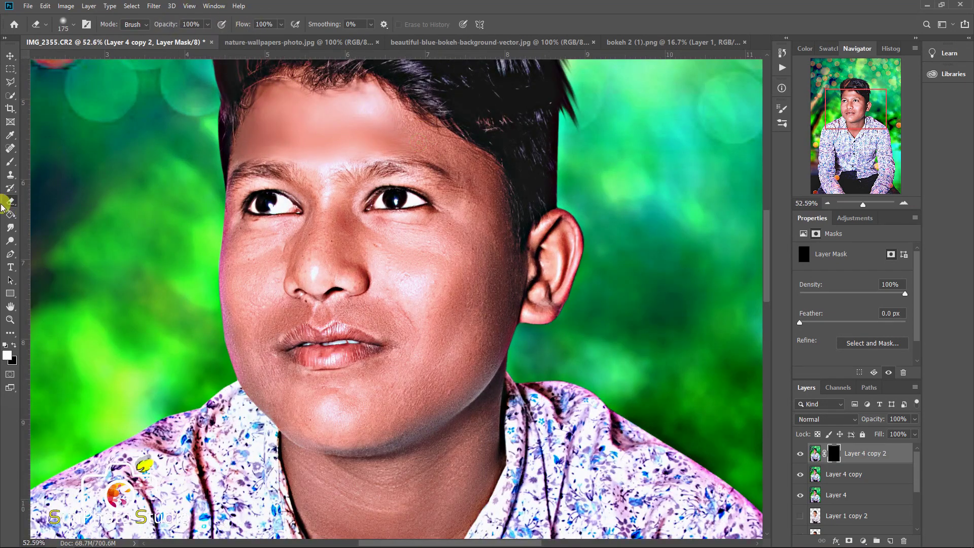
{"action": "left_click", "coordinate": [10, 161]}
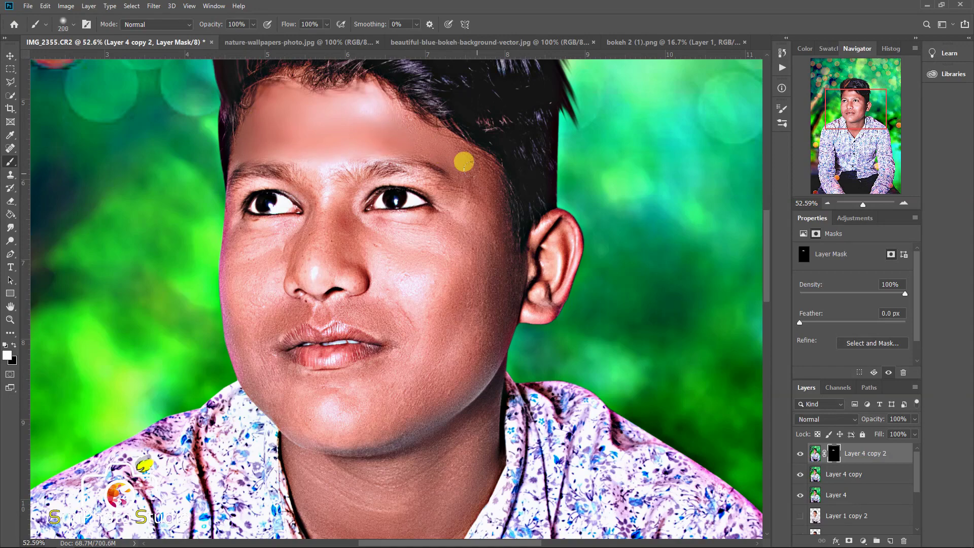
{"action": "scroll", "coordinate": [428, 162], "scroll_direction": "down", "scroll_amount": 3}
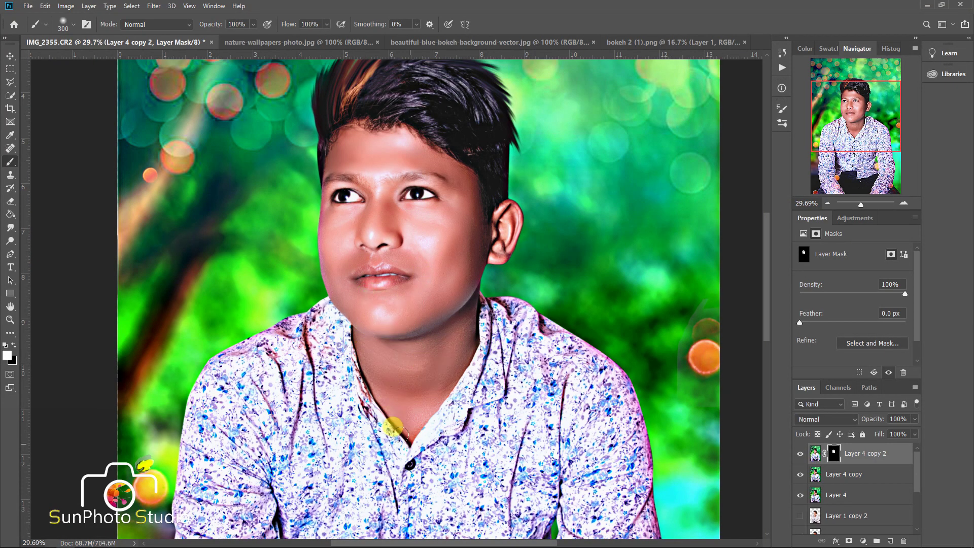
{"action": "scroll", "coordinate": [442, 273], "scroll_direction": "down", "scroll_amount": 6}
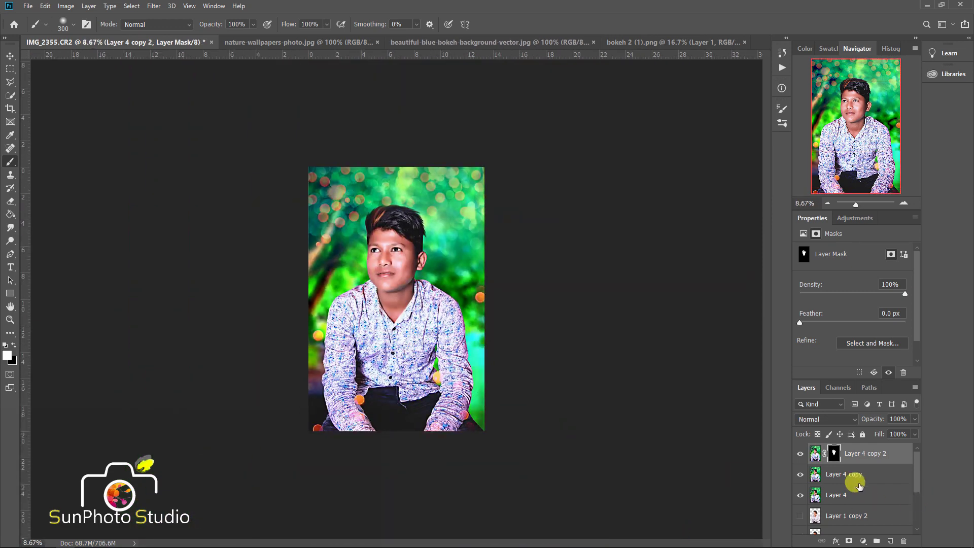
{"action": "right_click", "coordinate": [857, 453]}
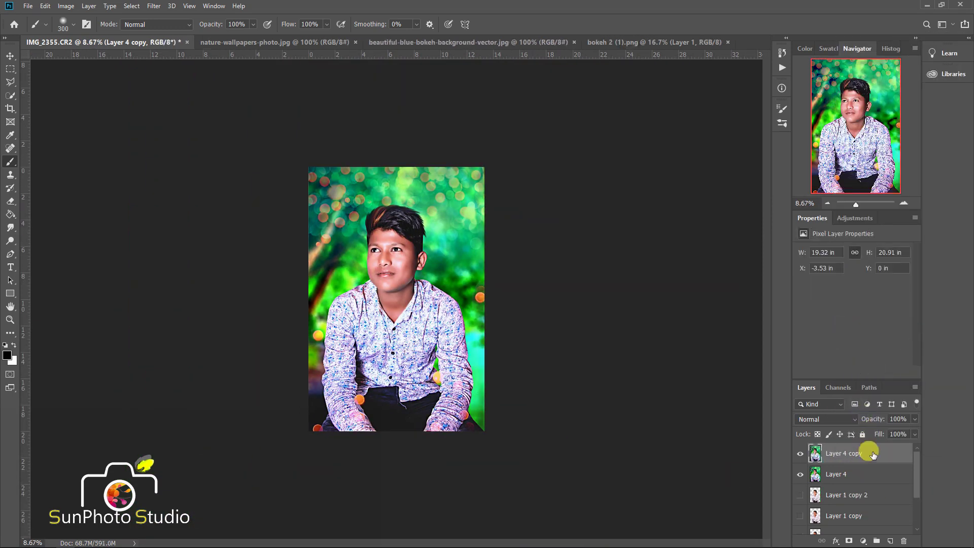
Try a first Camera Raw post-crop vignette on the edges, then close the filter
{"action": "left_click", "coordinate": [154, 6]}
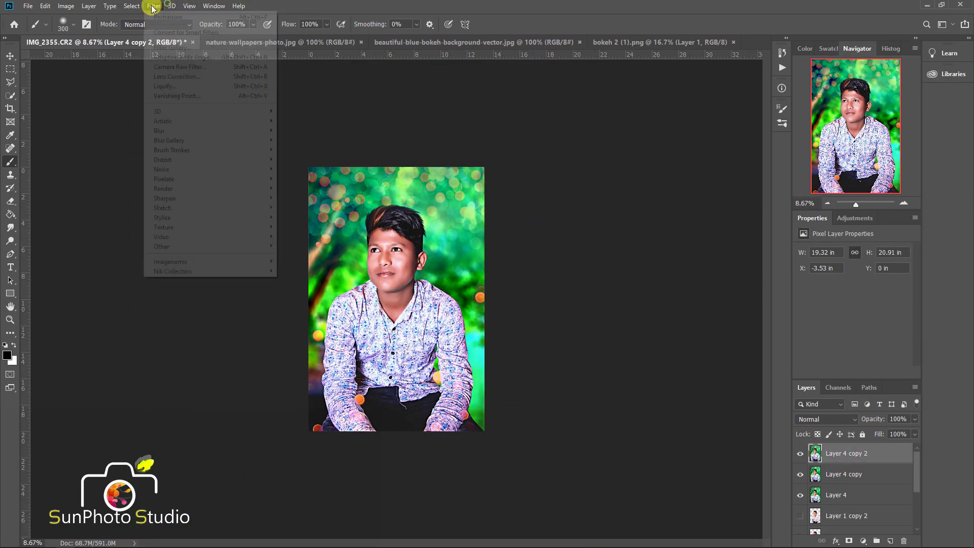
{"action": "left_click", "coordinate": [173, 66]}
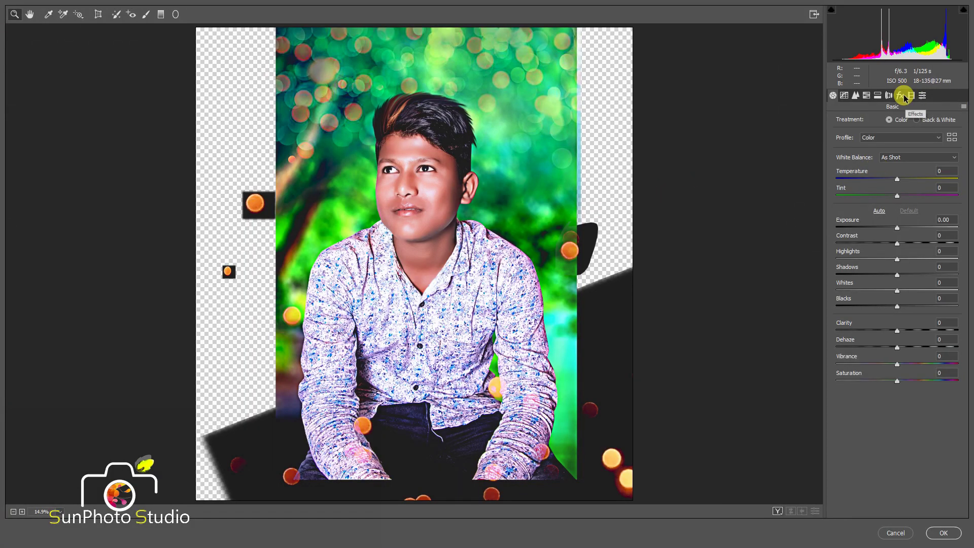
{"action": "left_click", "coordinate": [901, 95]}
{"action": "mouse_move", "coordinate": [897, 227]}
{"action": "left_mouse_down"}
{"action": "mouse_move", "coordinate": [851, 227]}
{"action": "mouse_move", "coordinate": [848, 242]}
{"action": "mouse_move", "coordinate": [865, 244]}
{"action": "mouse_move", "coordinate": [855, 245]}
{"action": "left_mouse_up"}
{"action": "left_click", "coordinate": [893, 530]}
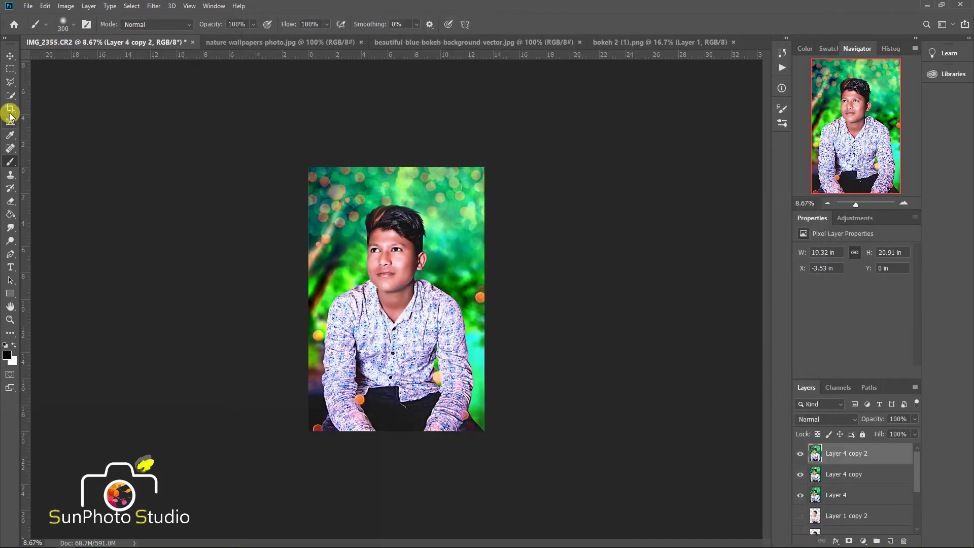
Reapply Camera Raw with a strong dark vignette, Amount −78 and Midpoint 40
{"action": "left_click", "coordinate": [154, 5]}
{"action": "left_click", "coordinate": [182, 67]}
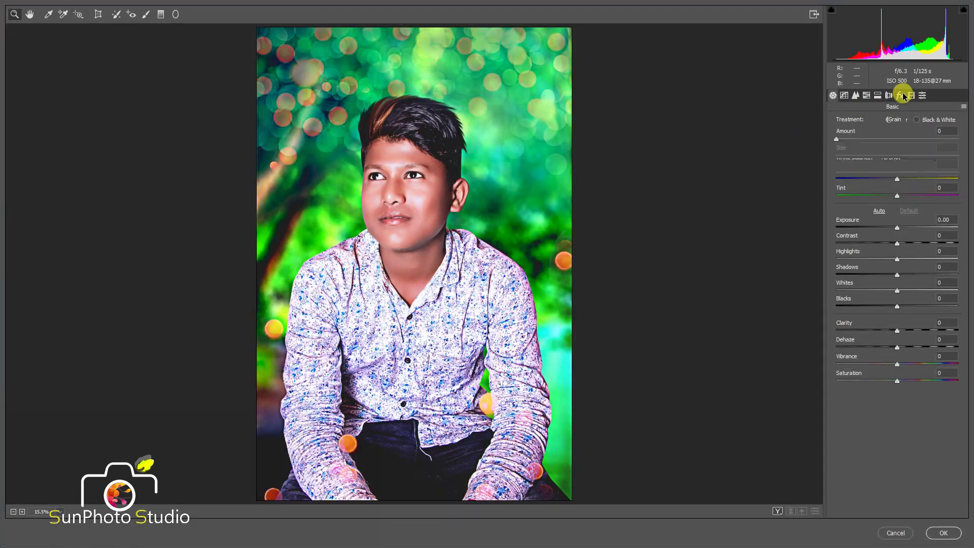
{"action": "left_click", "coordinate": [900, 96]}
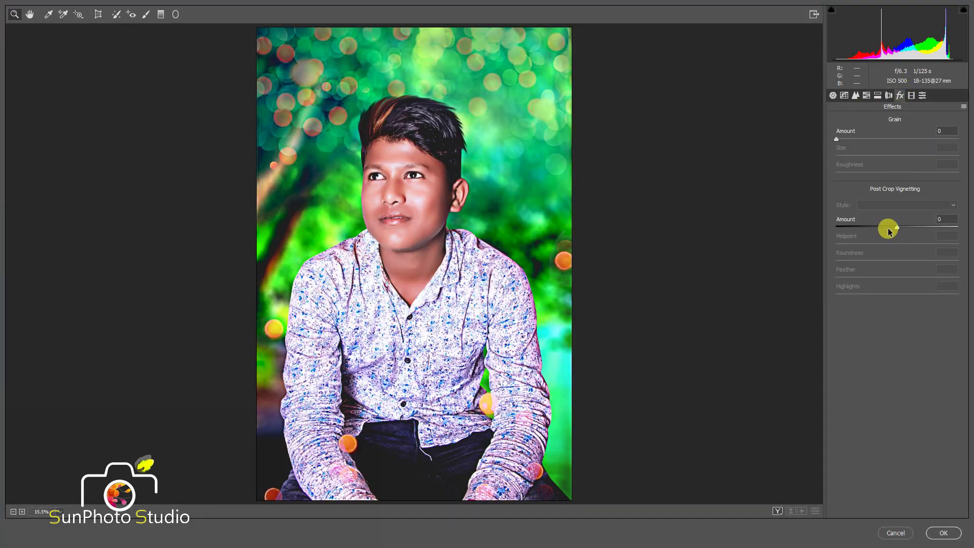
{"action": "mouse_move", "coordinate": [897, 227]}
{"action": "left_mouse_down"}
{"action": "mouse_move", "coordinate": [850, 227]}
{"action": "mouse_move", "coordinate": [885, 245]}
{"action": "mouse_move", "coordinate": [862, 248]}
{"action": "mouse_move", "coordinate": [943, 263]}
{"action": "left_mouse_up"}
{"action": "left_click", "coordinate": [932, 533]}
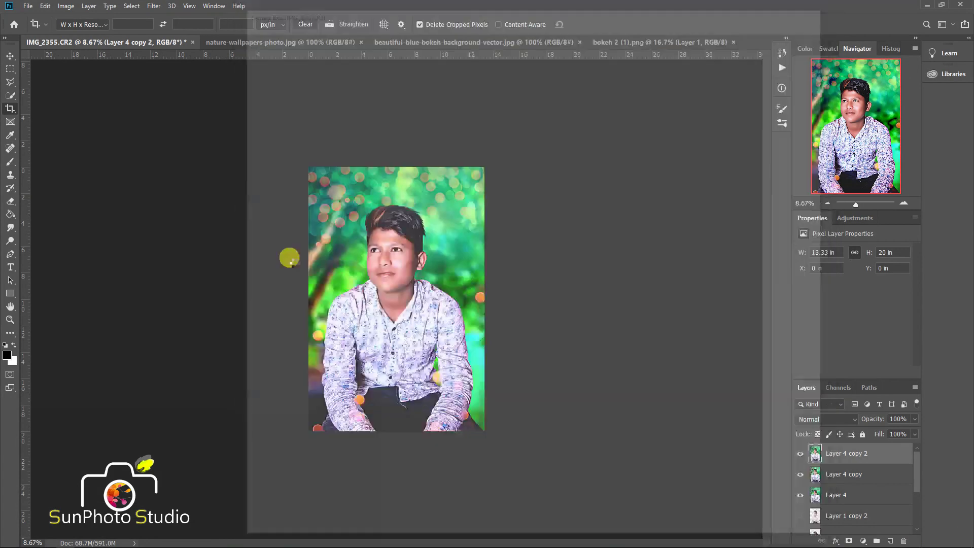
Lower the vignetted layer's opacity and erase its dark top areas to reveal the bokeh
{"action": "left_click_drag", "start_coordinate": [873, 419], "coordinate": [864, 421]}
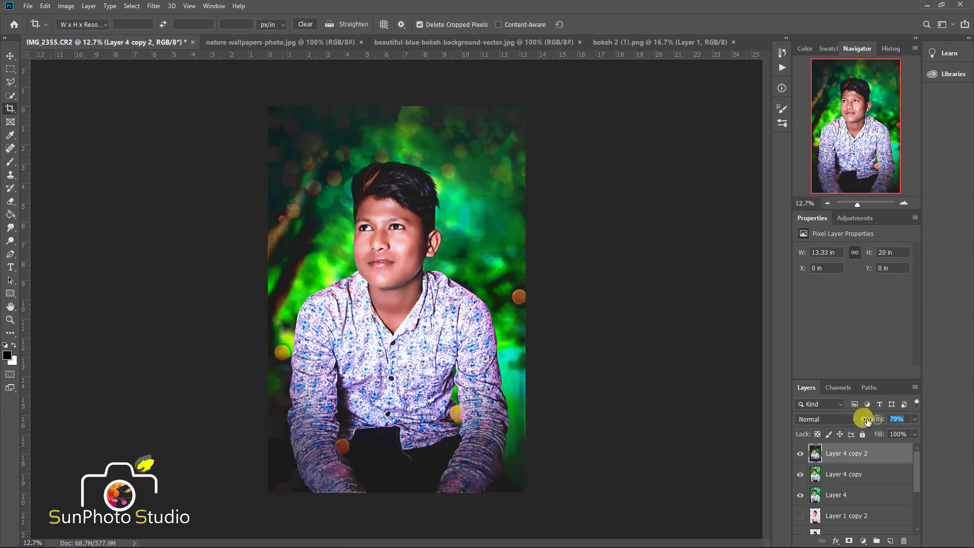
{"action": "left_click", "coordinate": [436, 309]}
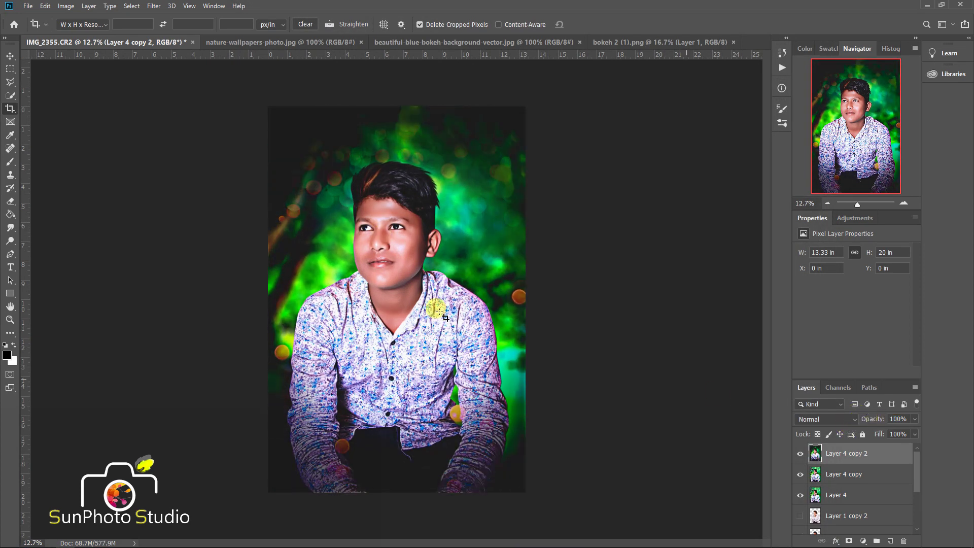
{"action": "left_click", "coordinate": [11, 201]}
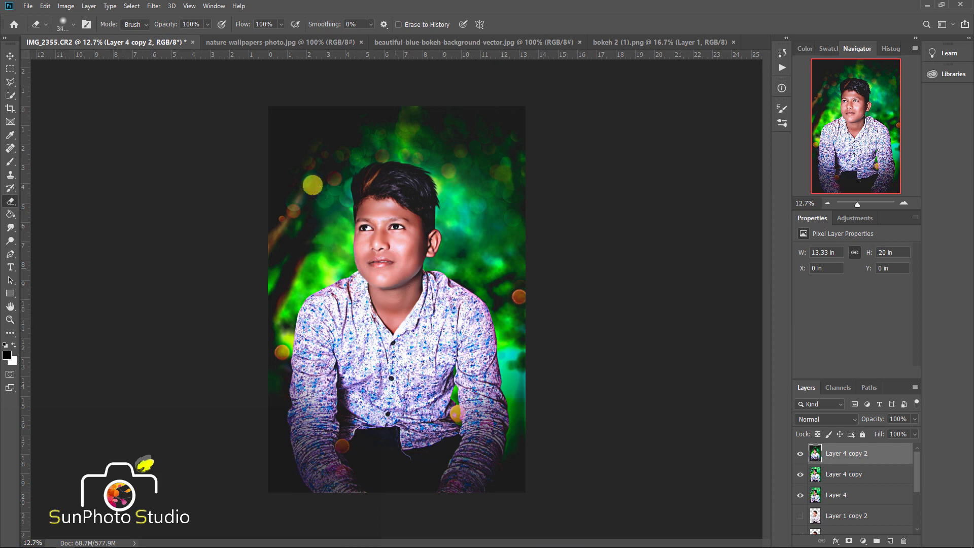
{"action": "left_click_drag", "start_coordinate": [319, 355], "coordinate": [300, 178]}
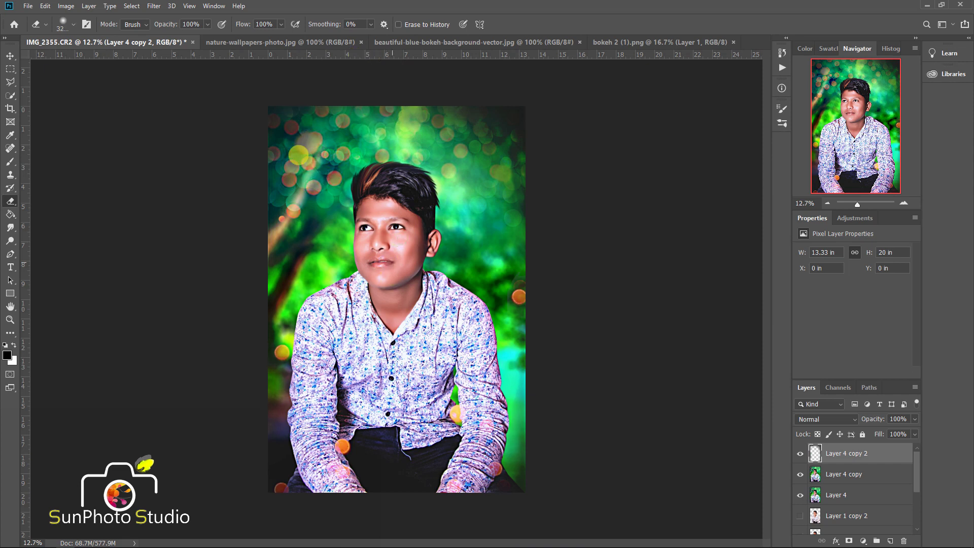
Merge the top layer down into Layer 4 copy, then merge all visible layers
{"action": "right_click", "coordinate": [883, 456]}
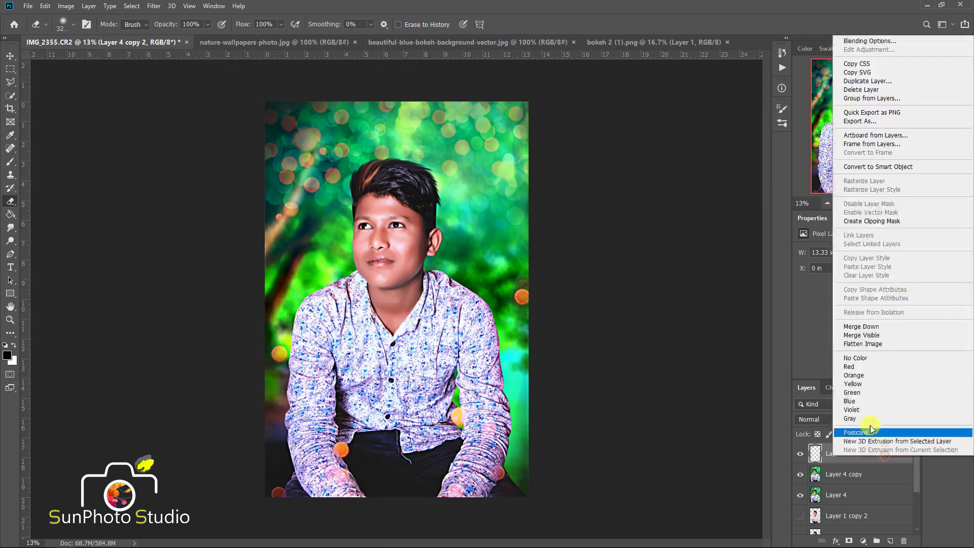
{"action": "left_click", "coordinate": [873, 327]}
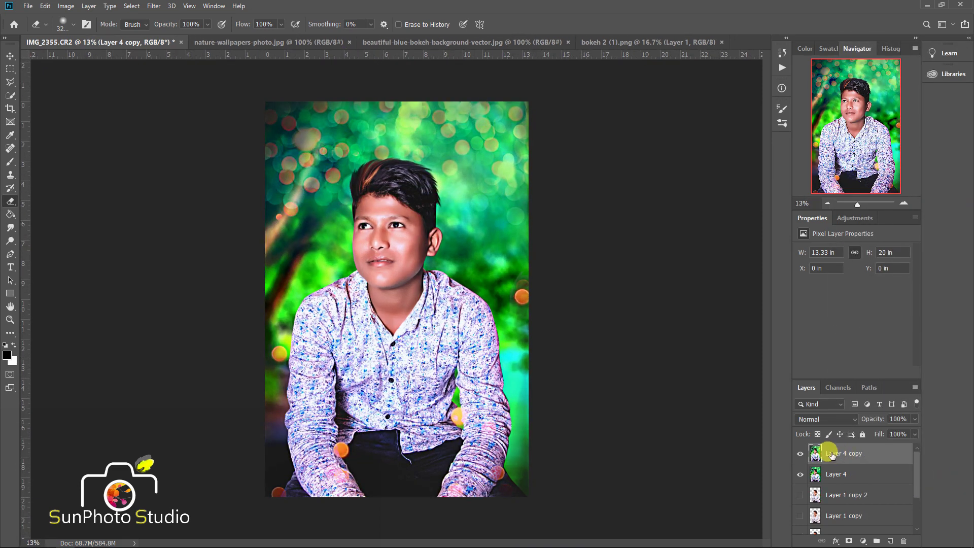
{"action": "key", "text": "ctrl+plus"}
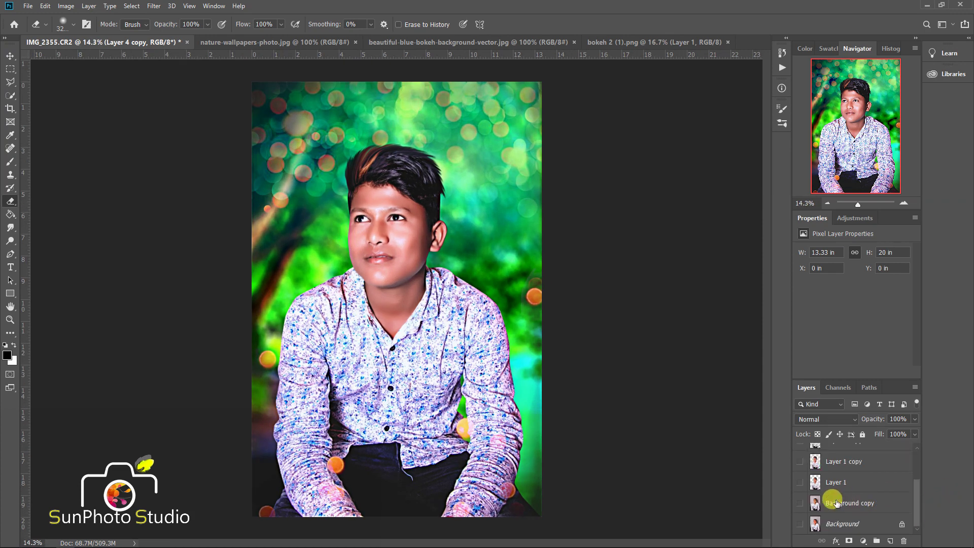
{"action": "right_click", "coordinate": [859, 497]}
{"action": "left_click", "coordinate": [865, 496]}
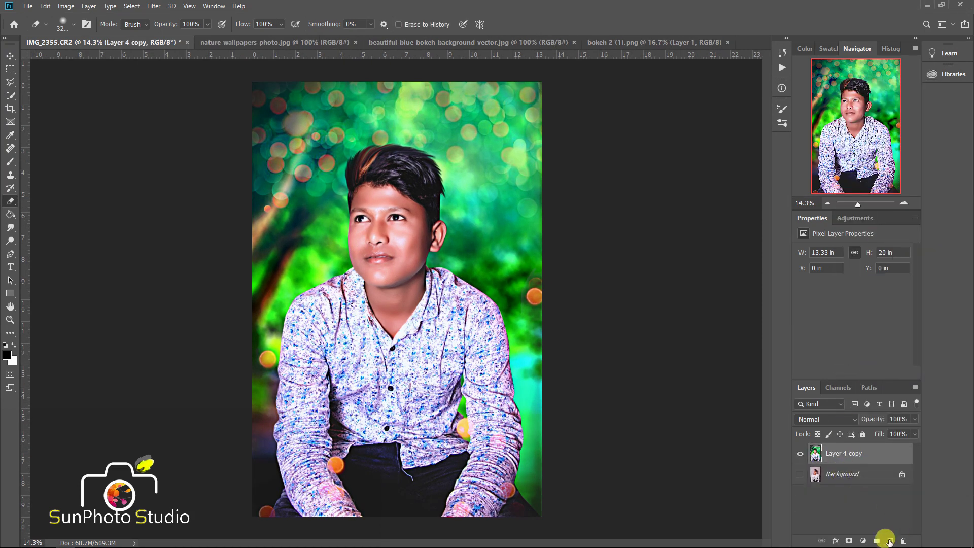
Paint a soft white dab on a new layer and set it to Screen blending
{"action": "left_click", "coordinate": [890, 542]}
{"action": "left_click", "coordinate": [10, 162]}
{"action": "left_click", "coordinate": [13, 347]}
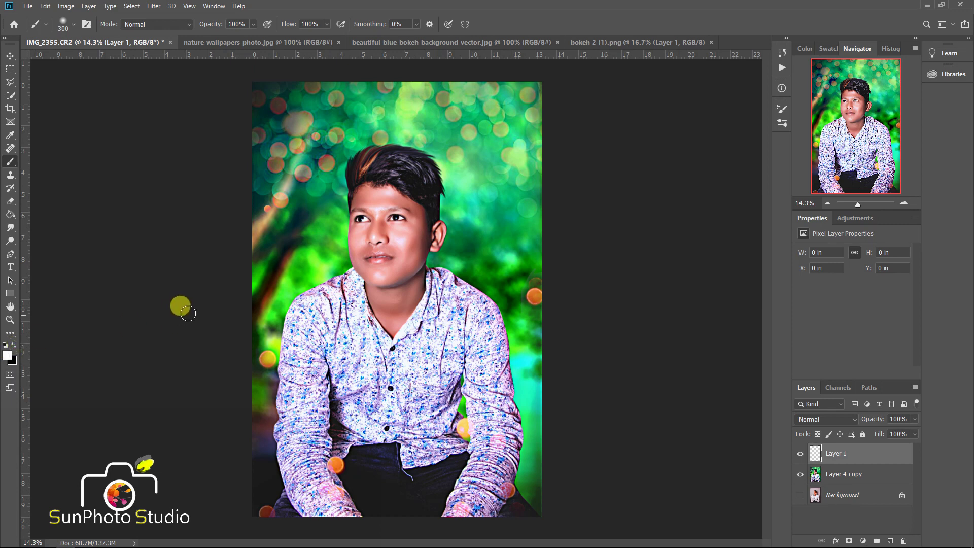
{"action": "left_click", "coordinate": [421, 201]}
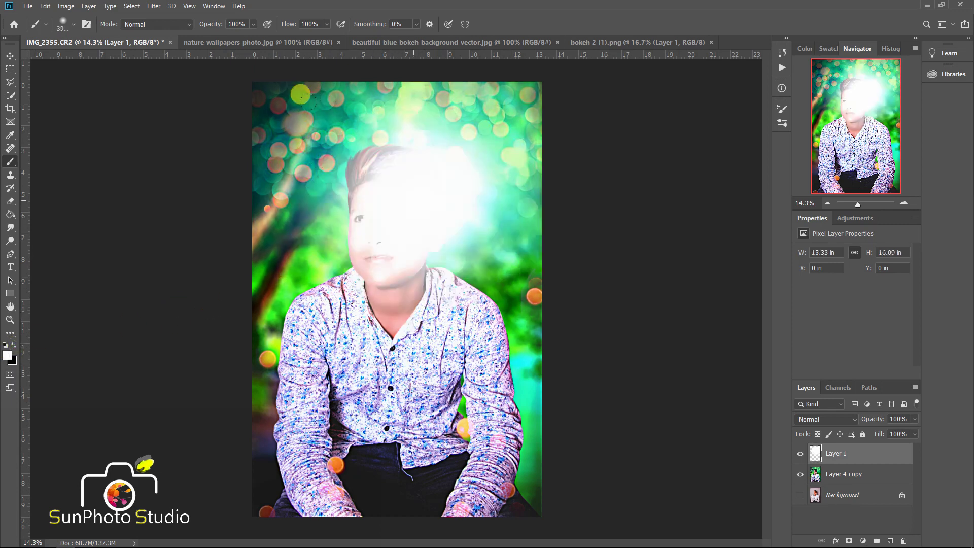
{"action": "left_click", "coordinate": [814, 420]}
{"action": "left_click", "coordinate": [834, 358]}
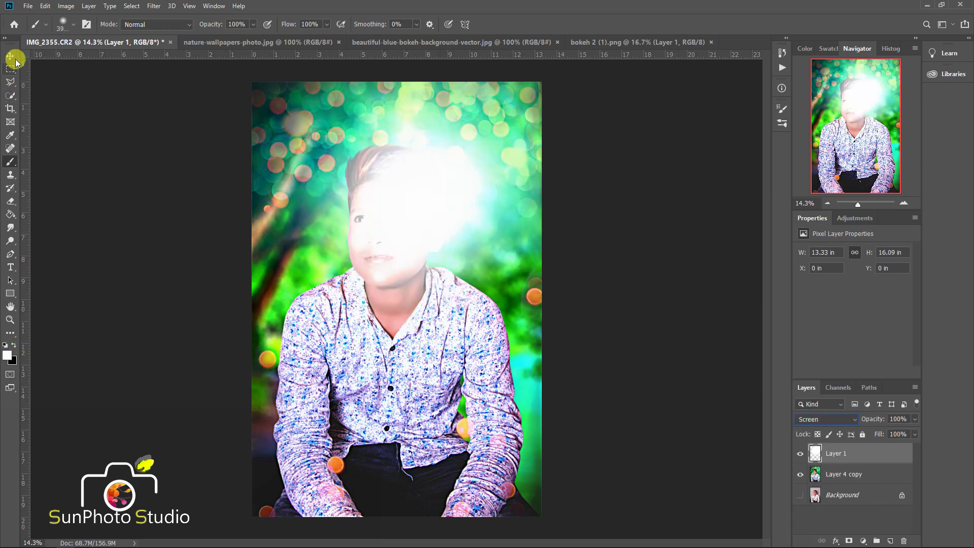
Move the white glow off the face toward the left and enlarge it
{"action": "left_click", "coordinate": [10, 56]}
{"action": "mouse_move", "coordinate": [398, 257]}
{"action": "left_mouse_down"}
{"action": "mouse_move", "coordinate": [680, 98]}
{"action": "mouse_move", "coordinate": [274, 260]}
{"action": "left_mouse_up"}
{"action": "scroll", "coordinate": [285, 261], "scroll_direction": "down", "scroll_amount": 2}
{"action": "mouse_move", "coordinate": [332, 408]}
{"action": "left_mouse_down"}
{"action": "mouse_move", "coordinate": [208, 260]}
{"action": "mouse_move", "coordinate": [188, 332]}
{"action": "left_mouse_up"}
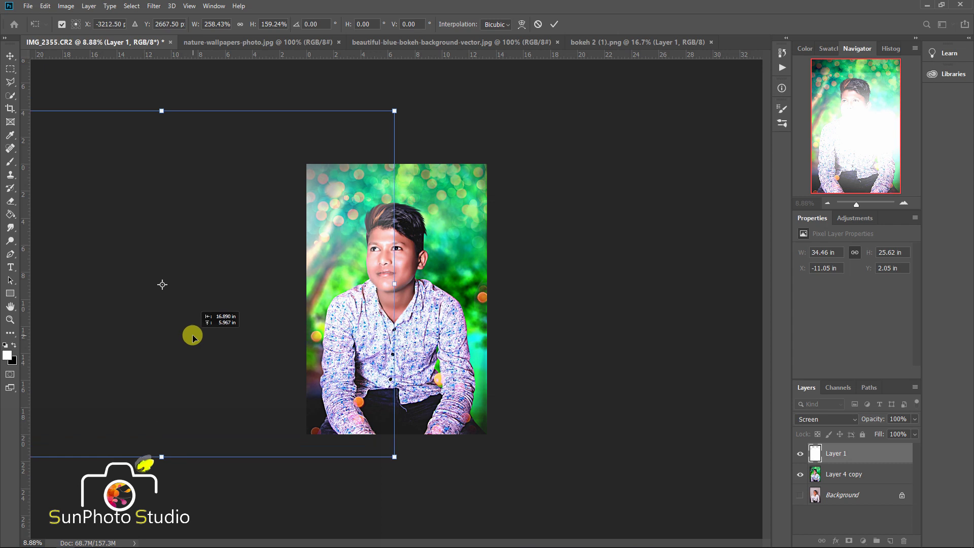
Gaussian-blur the glow at about 185 px and reposition it on the image
{"action": "left_click", "coordinate": [153, 7]}
{"action": "left_click", "coordinate": [309, 167]}
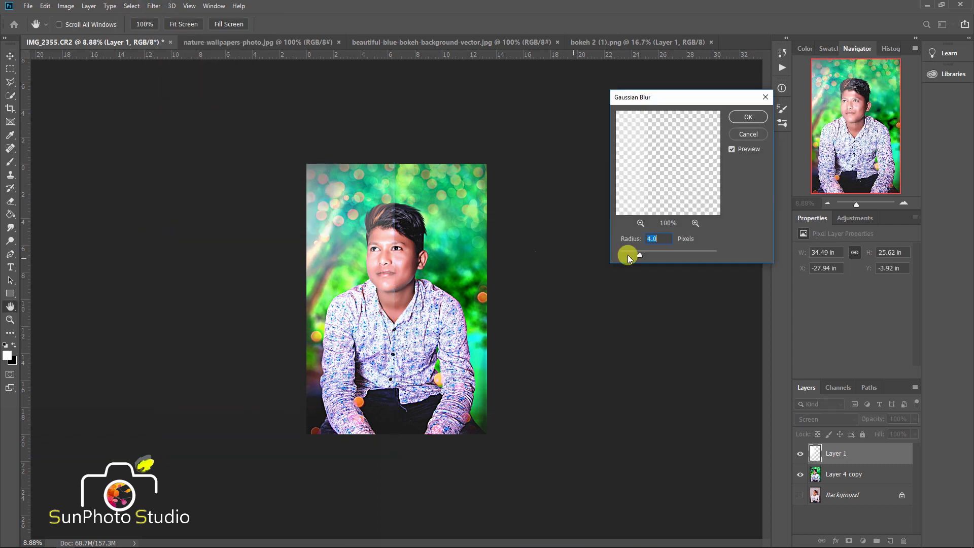
{"action": "left_click_drag", "start_coordinate": [674, 254], "coordinate": [696, 254]}
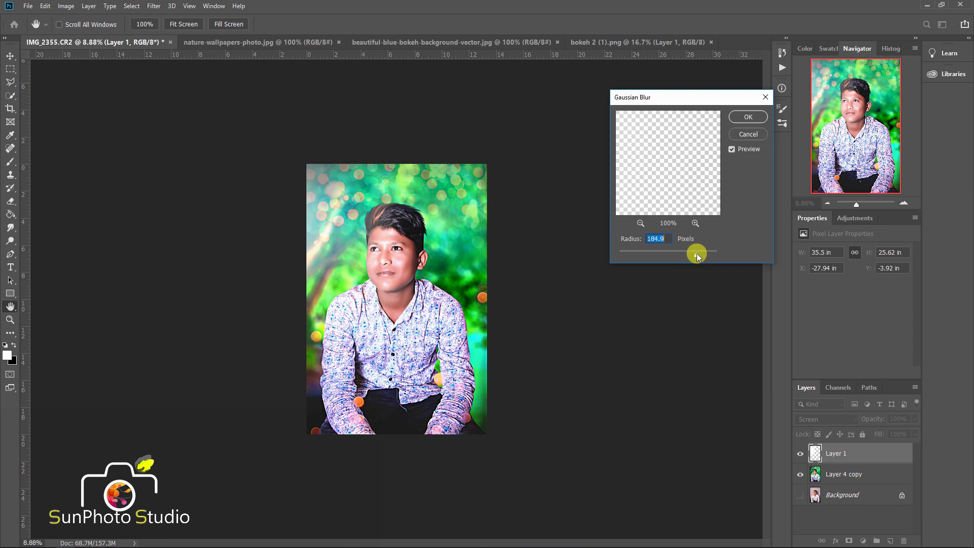
{"action": "key", "text": "Return"}
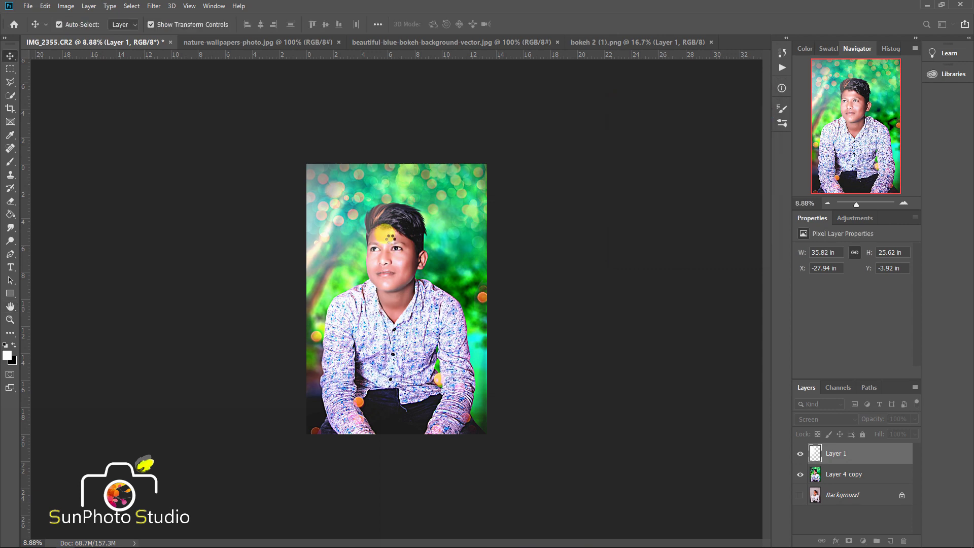
{"action": "scroll", "coordinate": [389, 276], "scroll_direction": "up", "scroll_amount": 3}
{"action": "left_click_drag", "start_coordinate": [382, 194], "coordinate": [317, 274]}
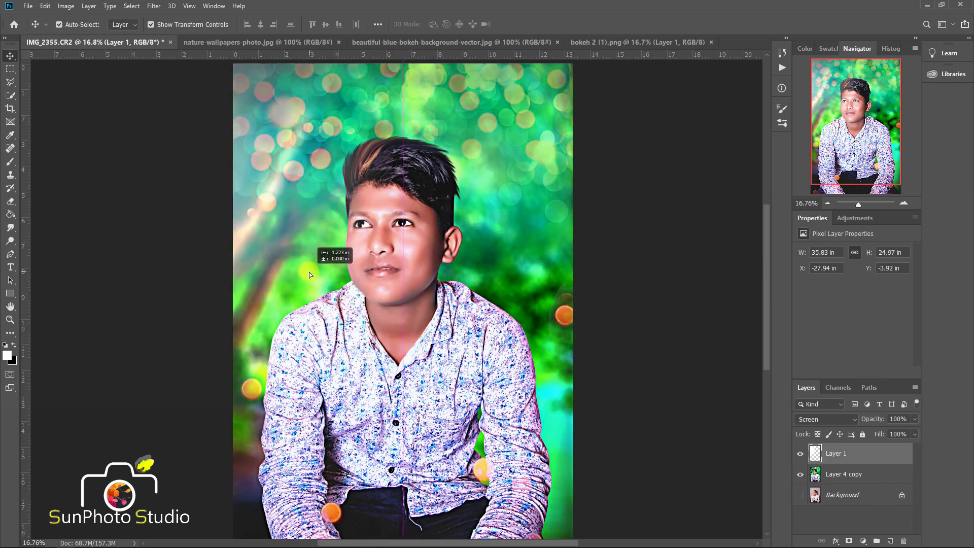
Merge all visible layers into one, then toggle Layer 1 to compare before and after
{"action": "scroll", "coordinate": [647, 276], "scroll_direction": "down", "scroll_amount": 2}
{"action": "key", "text": "ctrl+shift+e"}
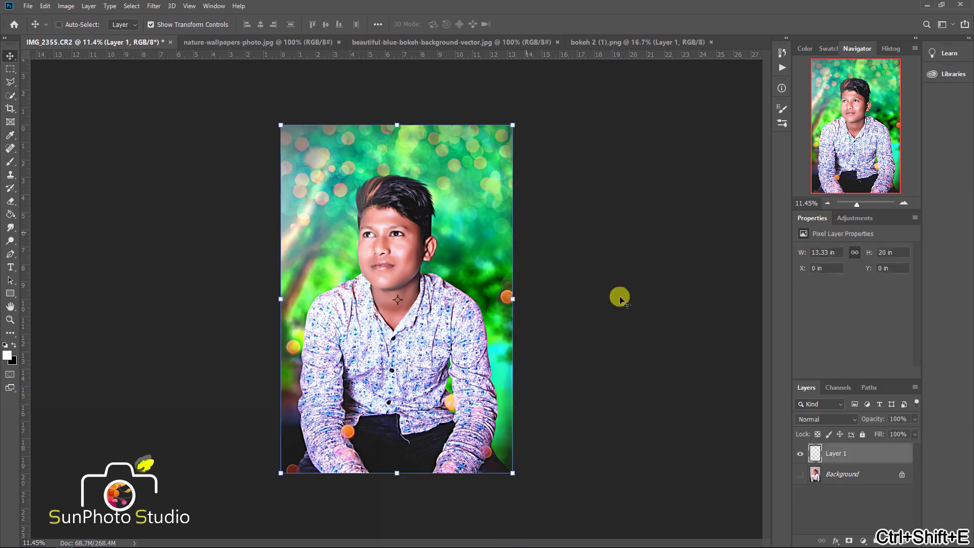
{"action": "left_click", "coordinate": [800, 454]}
{"action": "left_click", "coordinate": [800, 453]}
{"action": "left_click", "coordinate": [800, 454]}
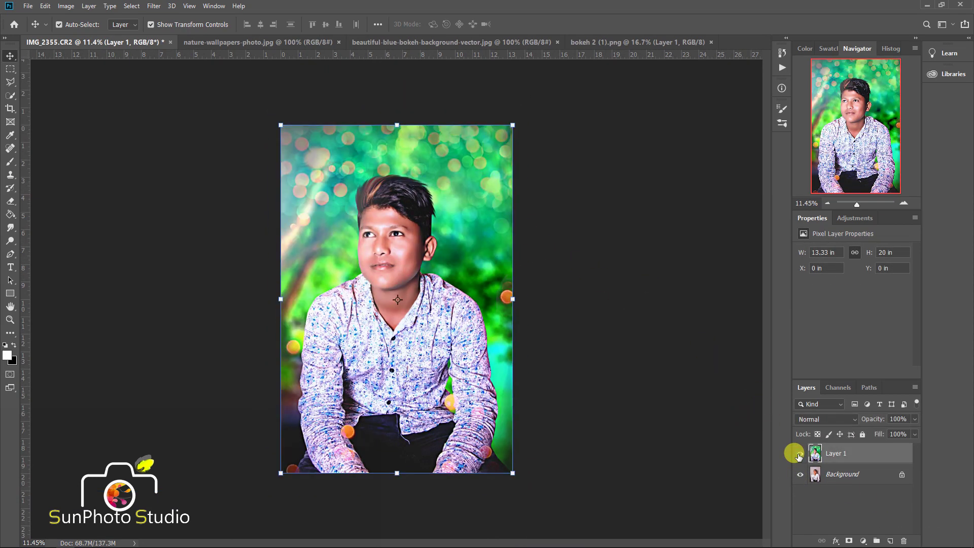